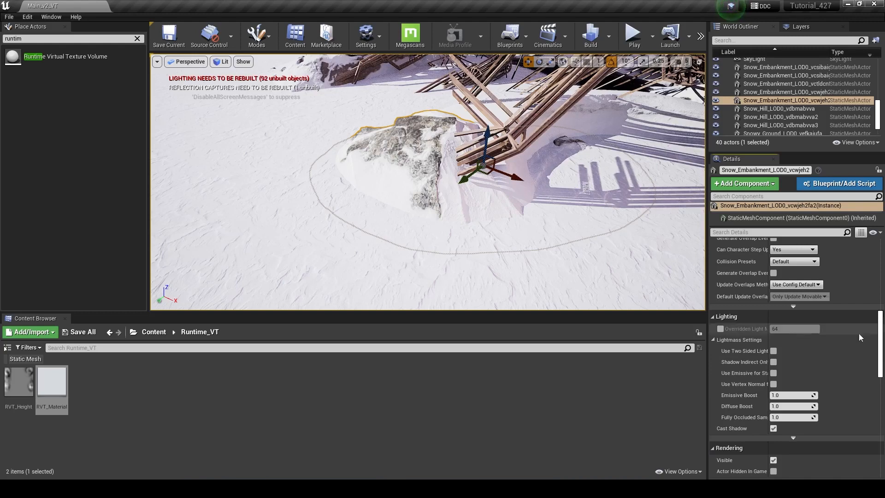
- Open the material instance of the selected snow embankment, and from it the parent material MS_DefaultMaterial_Displacement
scroll(742, 342, down, 3)
drag(884, 325, 883, 239)
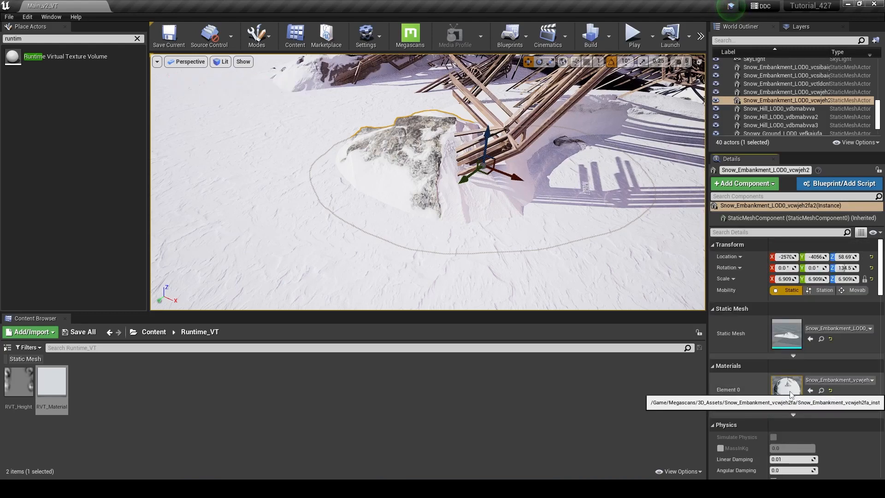
double_click(787, 387)
drag(882, 146, 881, 368)
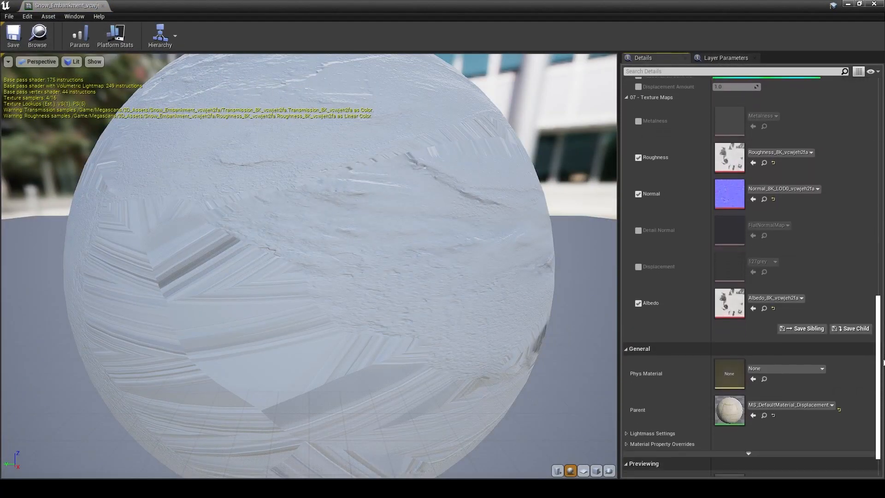
double_click(736, 406)
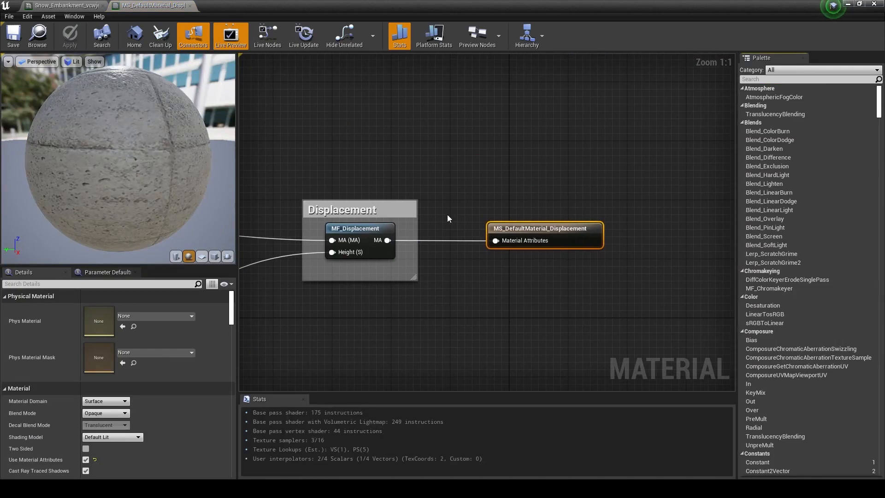
- Move the material's output node farther away from the Displacement group to make room for new nodes
key(Home)
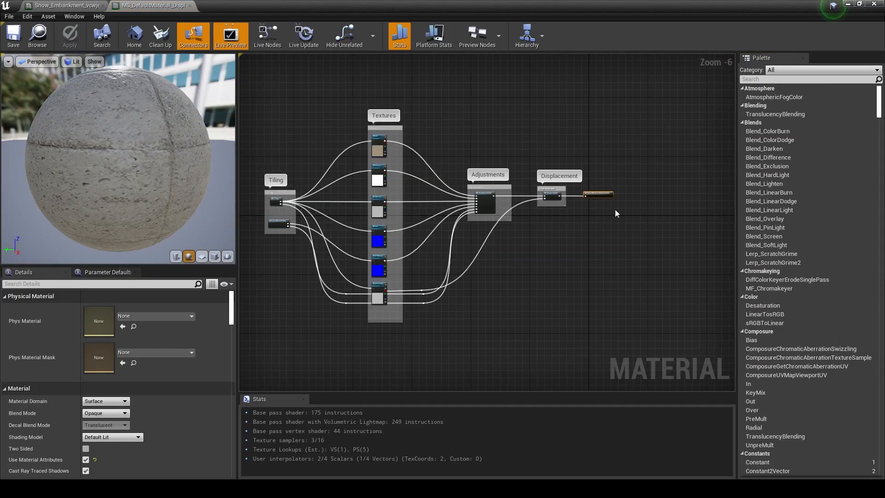
drag(297, 125, 545, 211)
scroll(548, 214, up, 6)
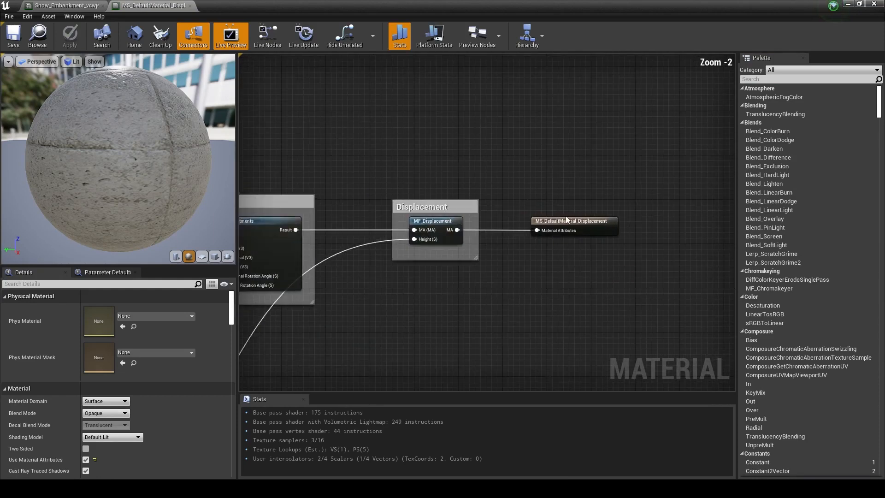
right_drag(583, 231, 455, 212)
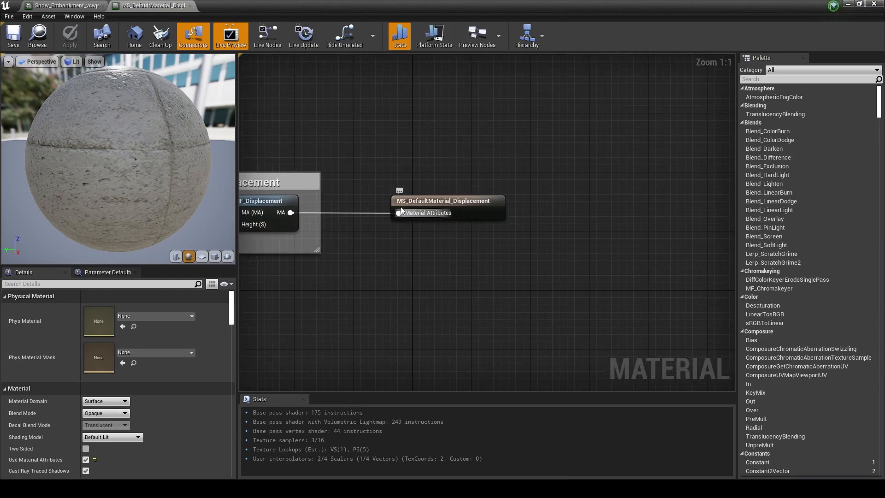
scroll(461, 251, down, 1)
drag(454, 201, 482, 202)
right_drag(482, 202, 657, 187)
- Enclose all existing nodes except the output node in a comment titled "Megascans Material"
scroll(648, 168, down, 3)
scroll(606, 167, down, 3)
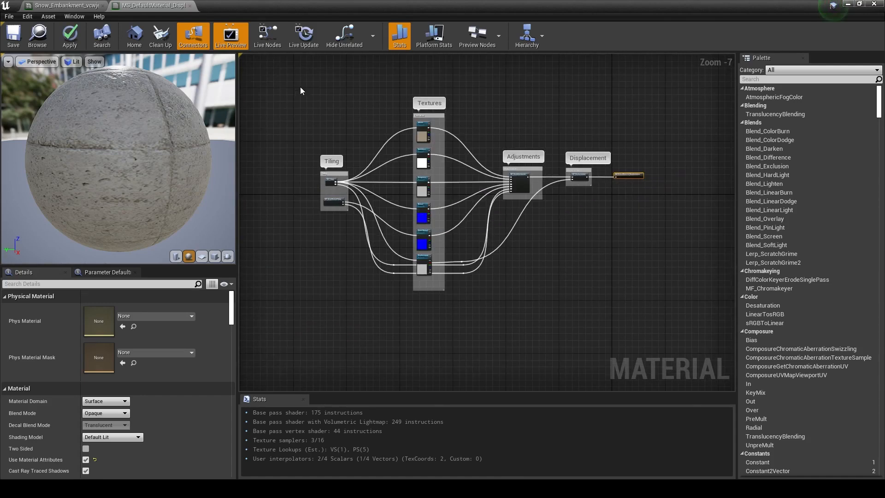
drag(298, 90, 613, 308)
key(c)
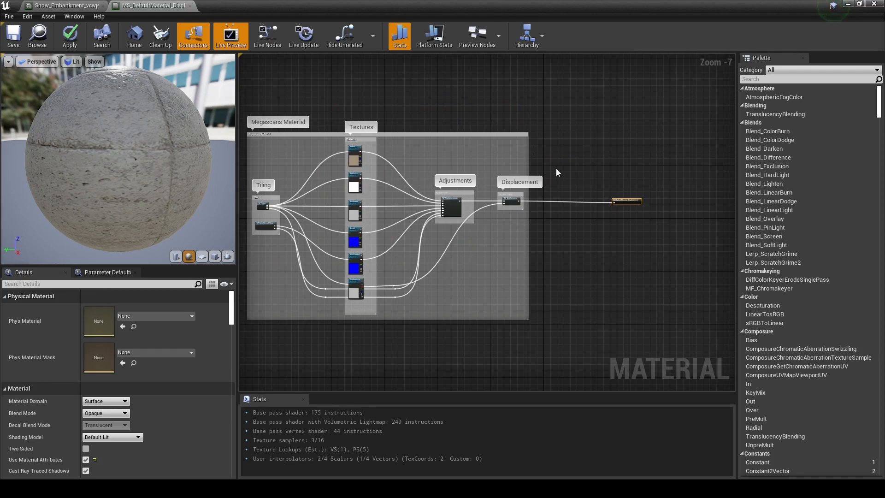
- Add a BlendMaterialAttributes node between the Megascans Material comment and the output node
scroll(590, 222, up, 3)
right_click(537, 127)
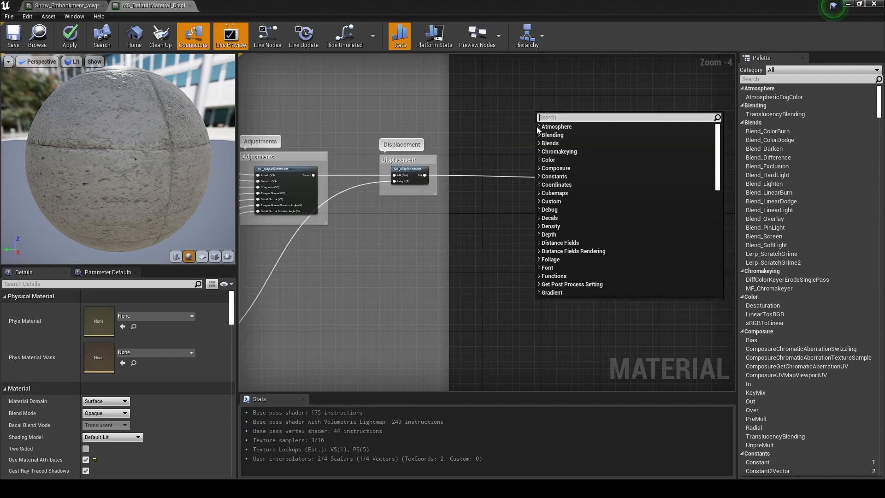
text(blendma)
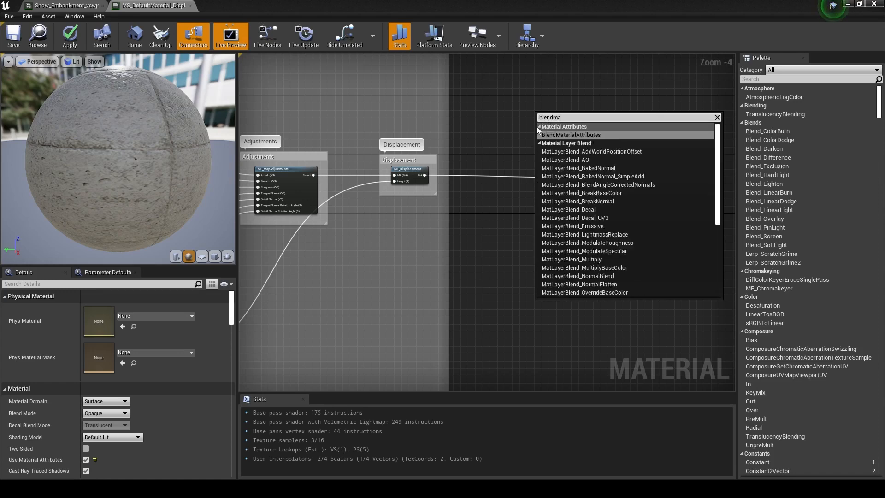
key(Return)
drag(536, 134, 552, 148)
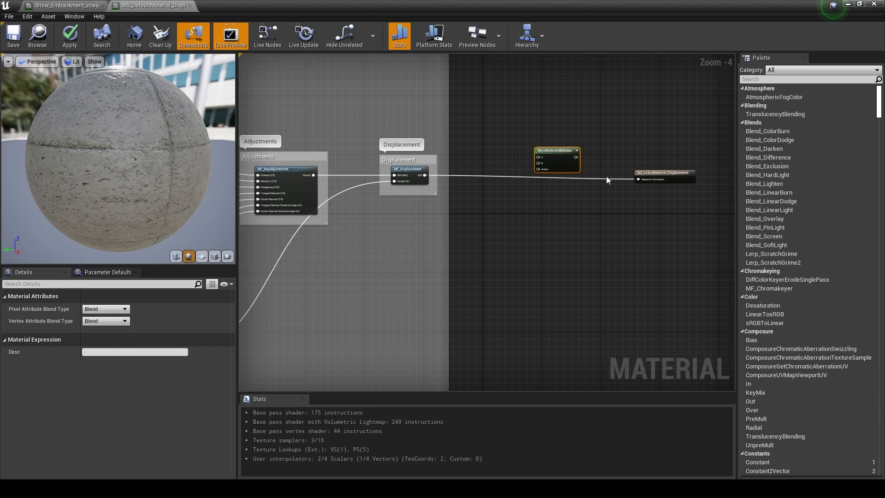
- Examine where the snow embankment meets the ground in the level viewport, and return to the material graph
click(874, 4)
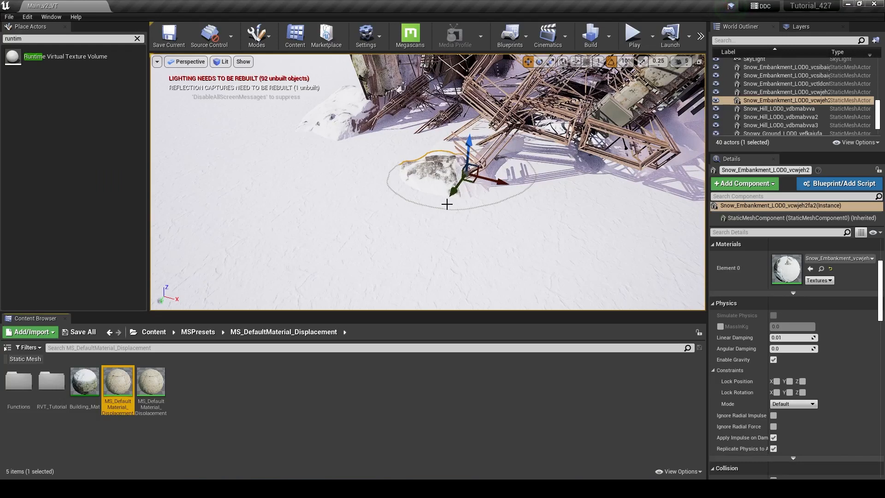
key(f)
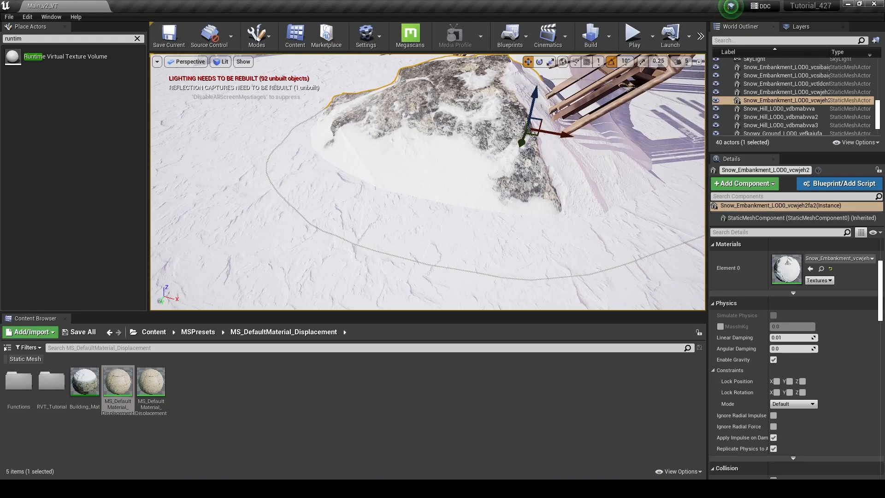
mouse_move(395, 489)
click(433, 436)
- Add a RuntimeVirtualTextureSampleParameter node below BlendMaterialAttributes and name it VT_Height
right_drag(583, 135, 530, 167)
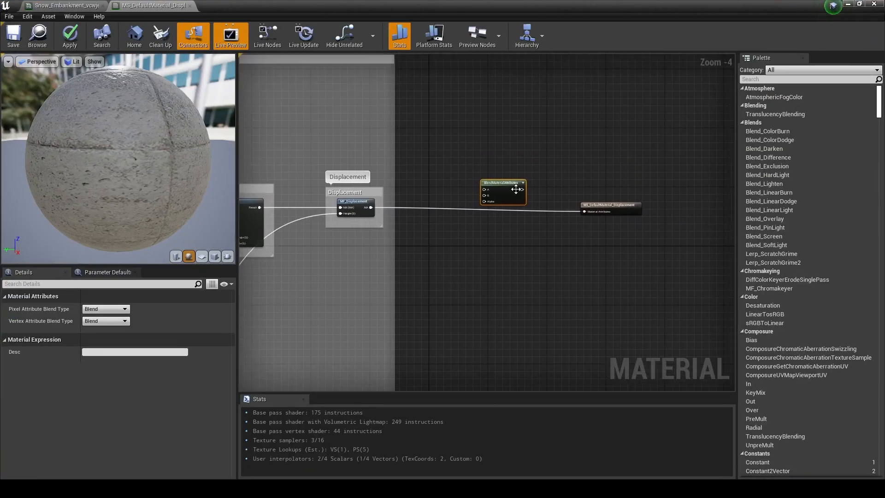
scroll(515, 189, up, 4)
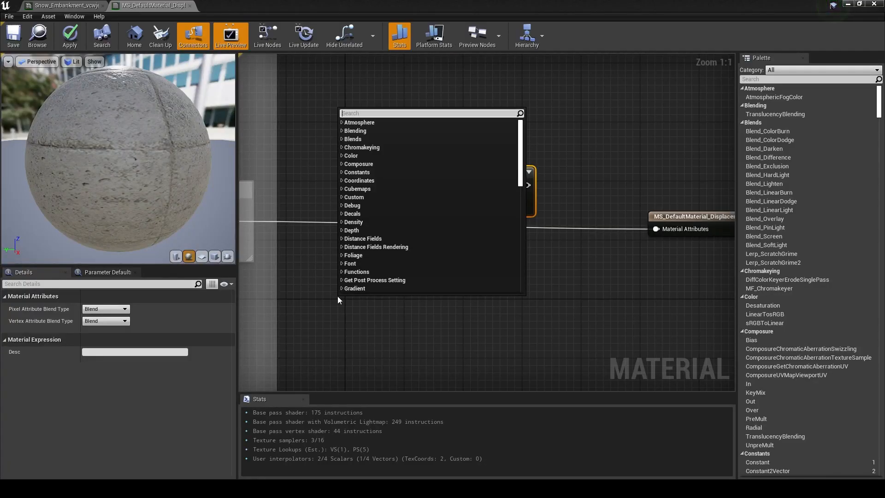
text(runtimevi)
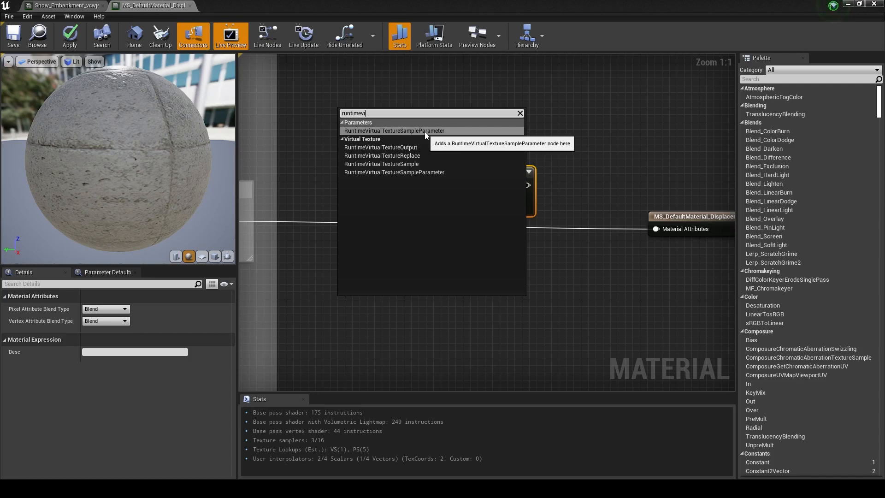
click(409, 131)
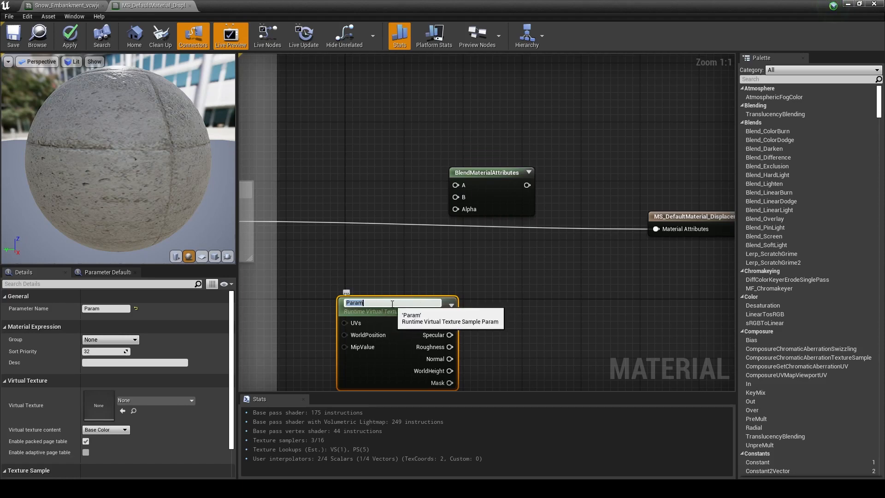
text(VT_Height)
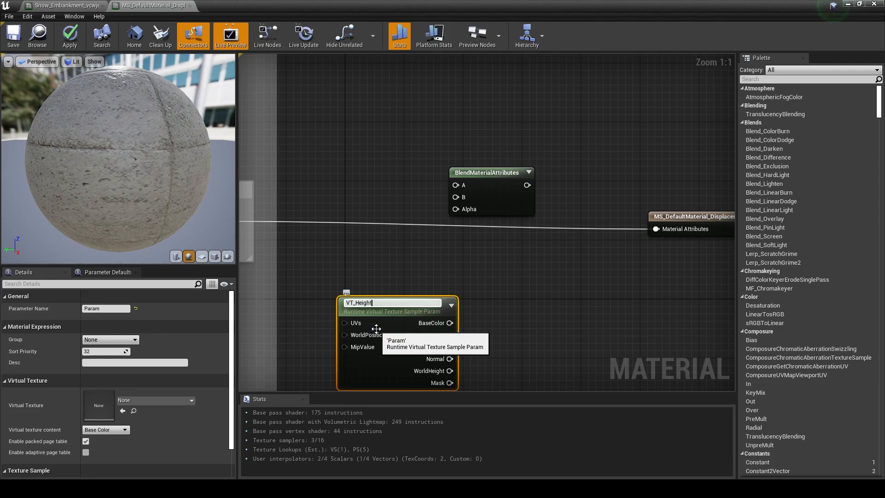
key(Return)
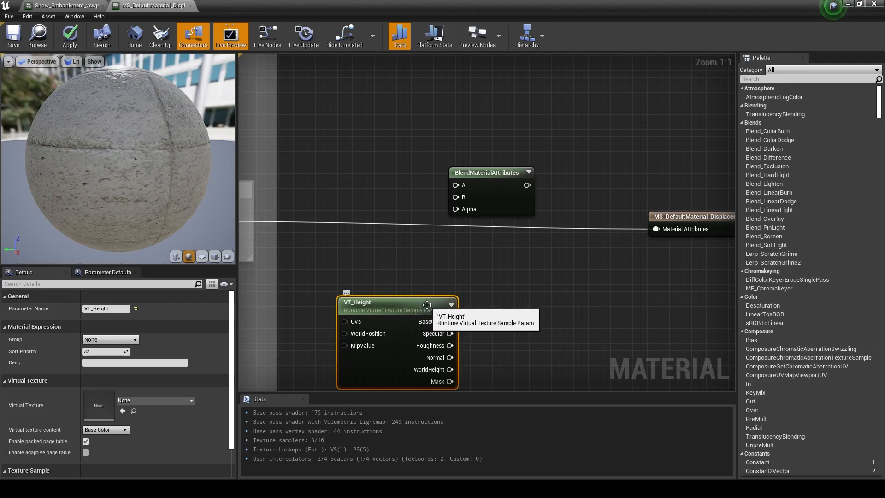
- Reposition the VT_Height node below and to the input side of BlendMaterialAttributes
drag(415, 305, 401, 294)
double_click(387, 290)
click(509, 263)
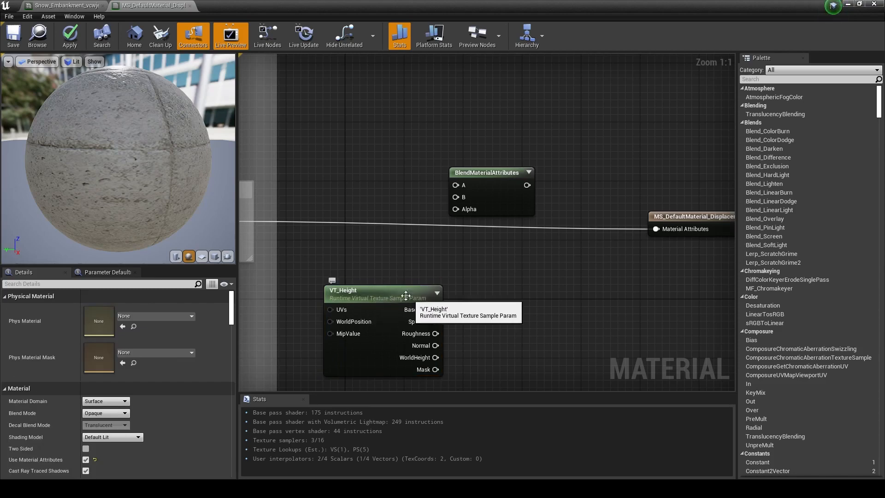
click(422, 297)
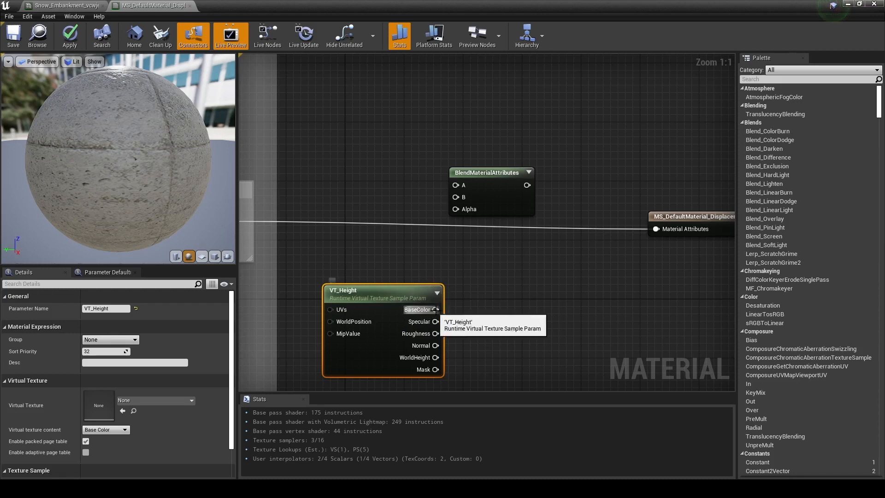
drag(417, 302, 394, 294)
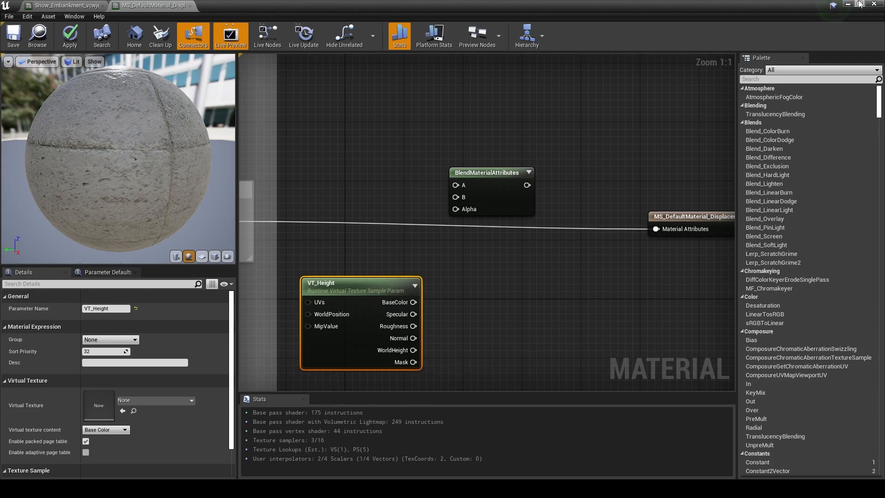
- Review the snow embankment material instance's texture maps, parent setting and preview, and return to the parent material graph
click(60, 4)
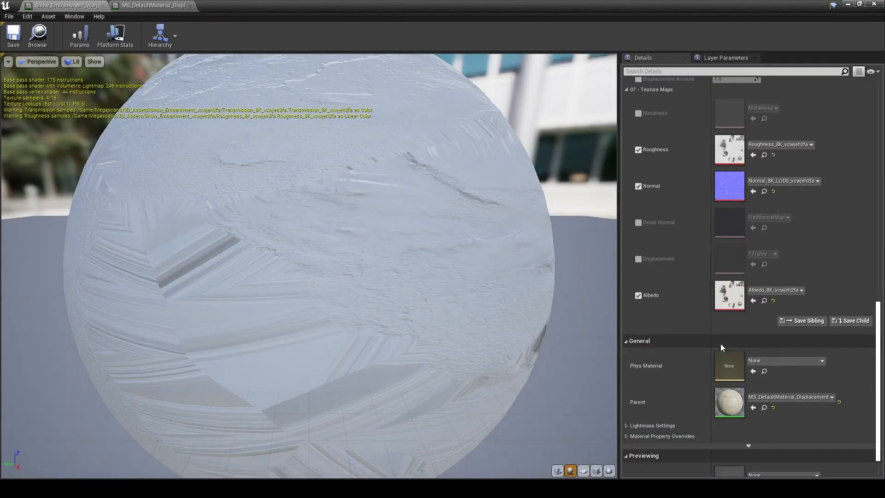
scroll(685, 374, down, 2)
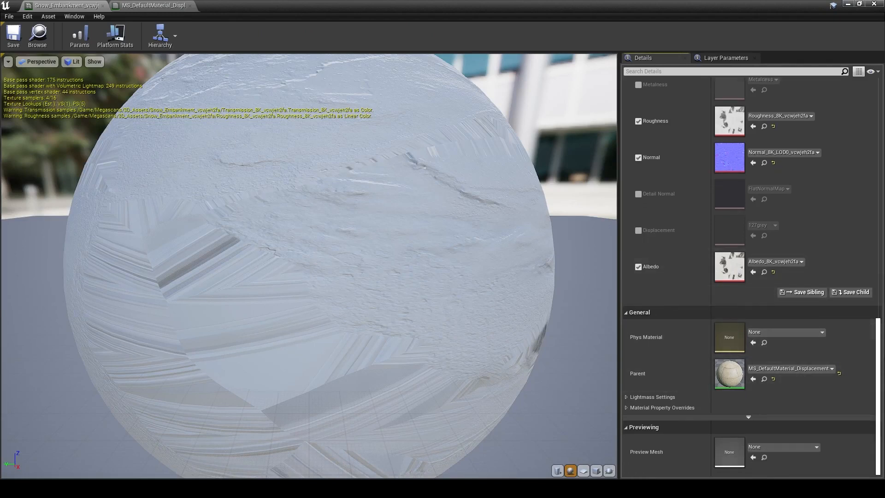
click(133, 6)
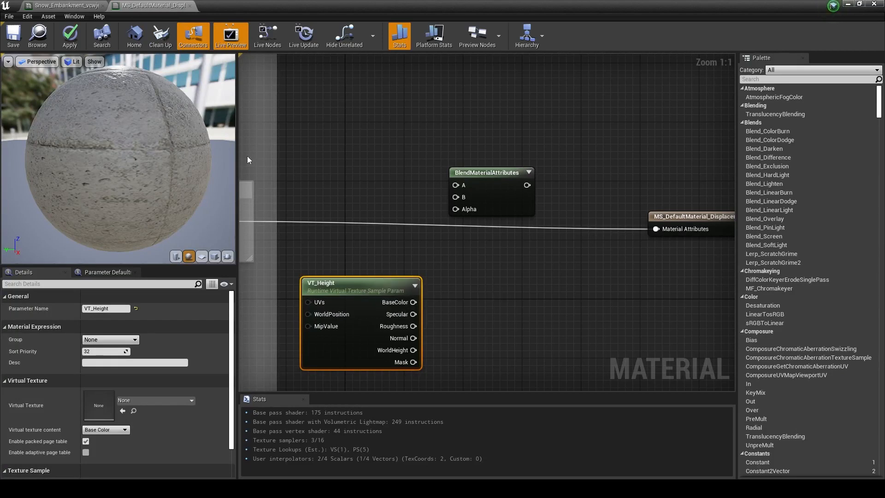
click(81, 5)
scroll(401, 243, down, 5)
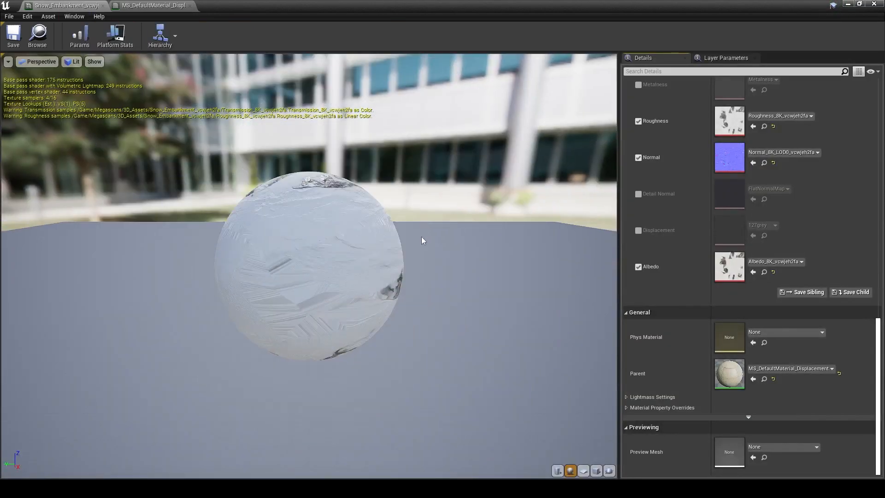
click(152, 6)
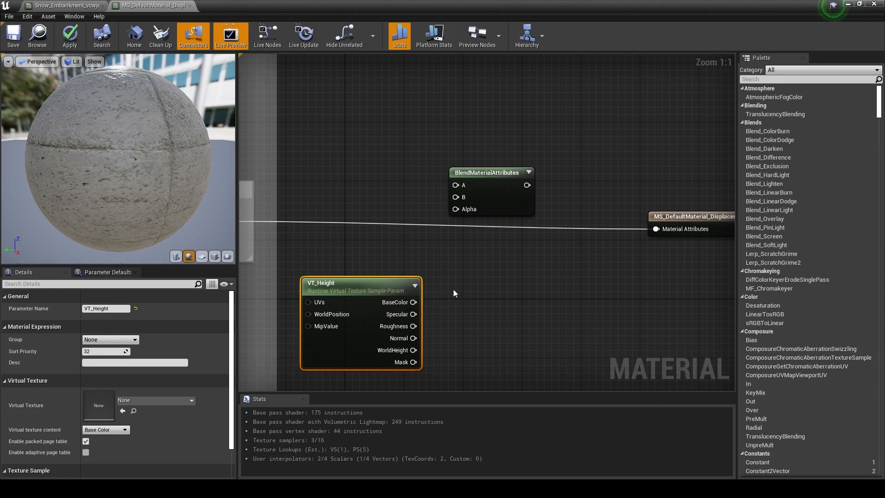
- Add a WorldPosition node above VT_Height and line the two nodes up
scroll(453, 289, down, 5)
right_click(389, 302)
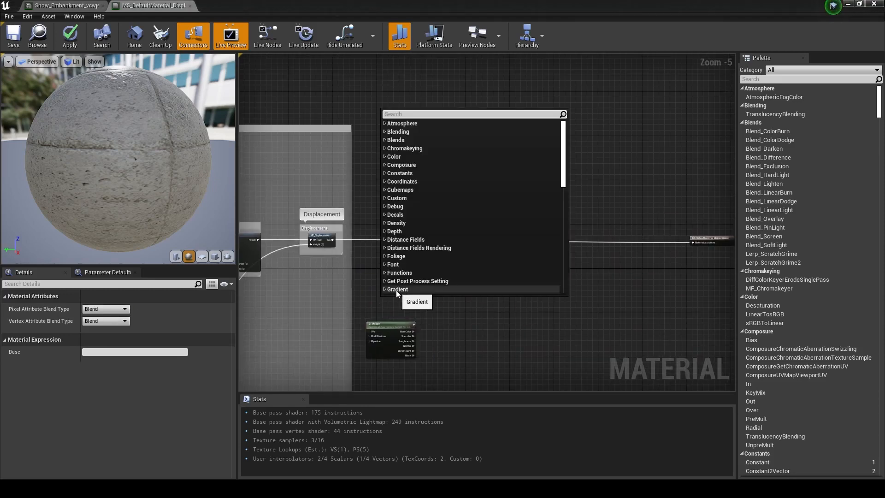
text(world)
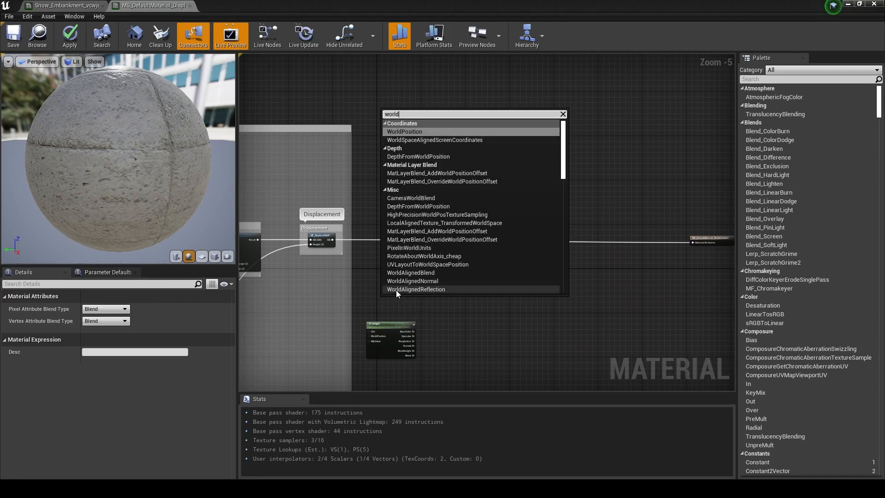
key(Return)
scroll(420, 320, up, 3)
right_drag(421, 323, 493, 243)
drag(425, 216, 403, 210)
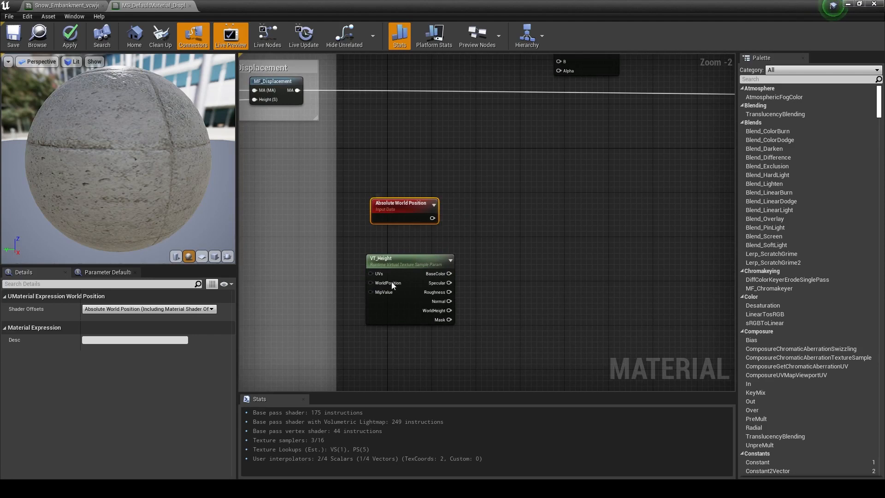
drag(400, 259, 405, 259)
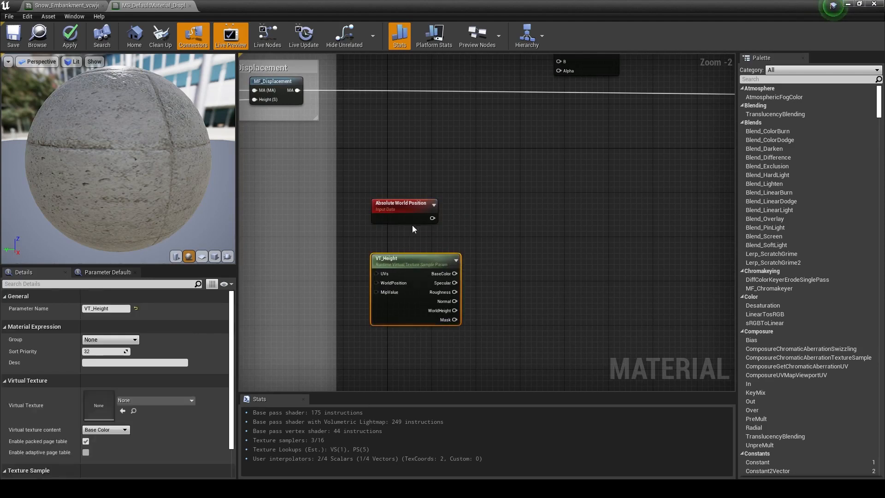
click(403, 204)
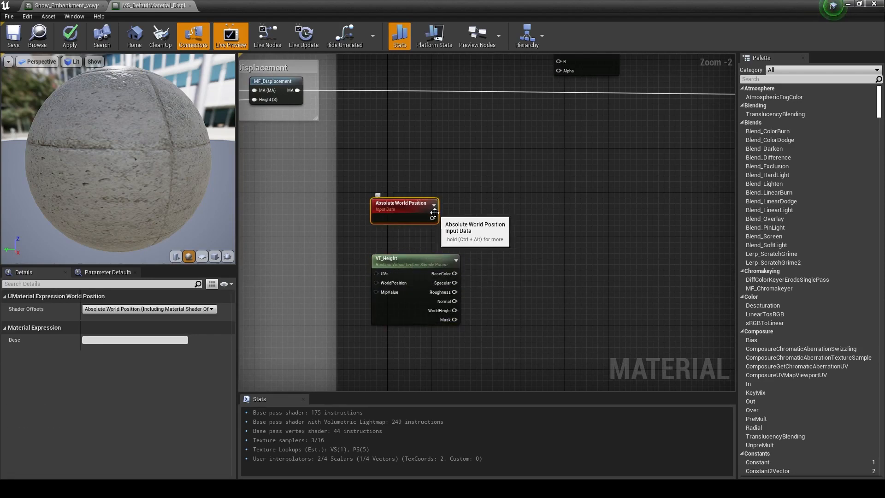
- Connect a ComponentMask node to the Absolute World Position output, with only its B channel enabled
drag(433, 218, 485, 216)
text(compo)
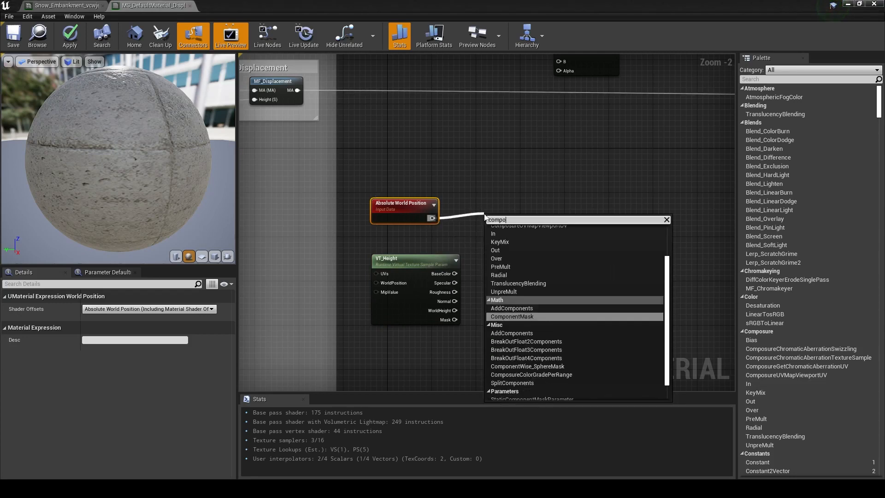
key(Return)
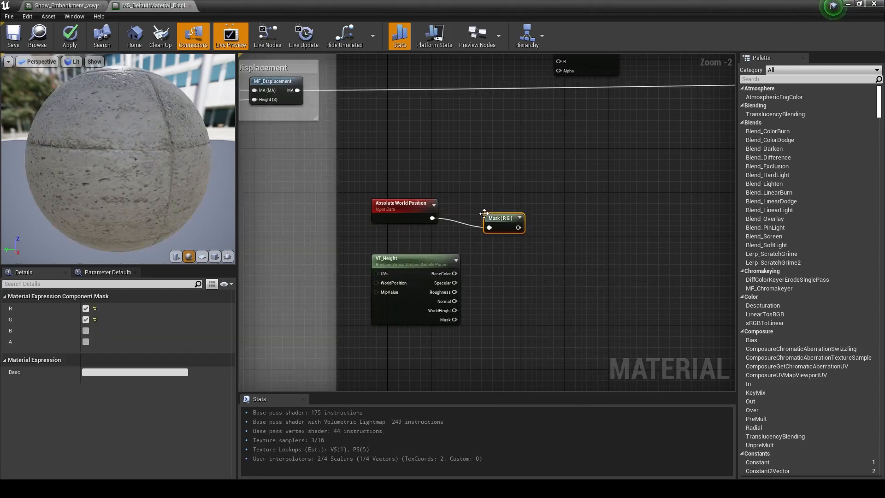
click(86, 308)
click(86, 319)
click(86, 330)
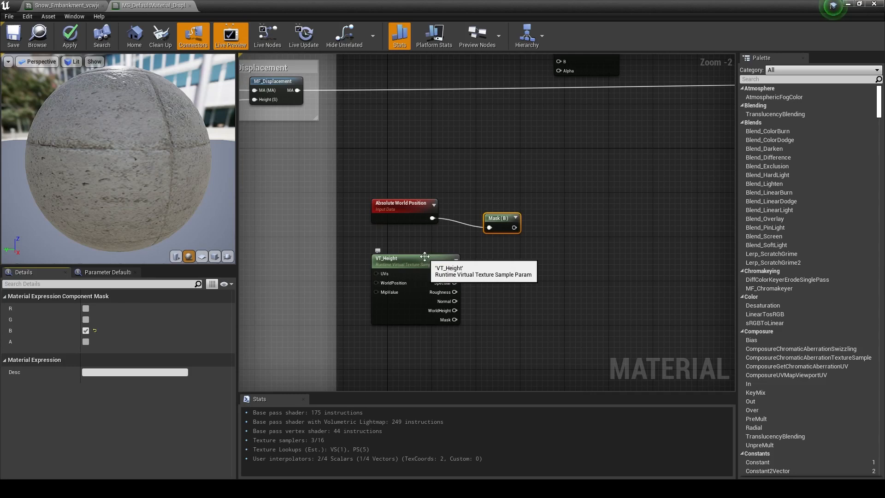
- Level the B-channel mask with the Absolute World Position node and move VT_Height slightly further below them
drag(501, 215, 499, 206)
drag(421, 259, 422, 270)
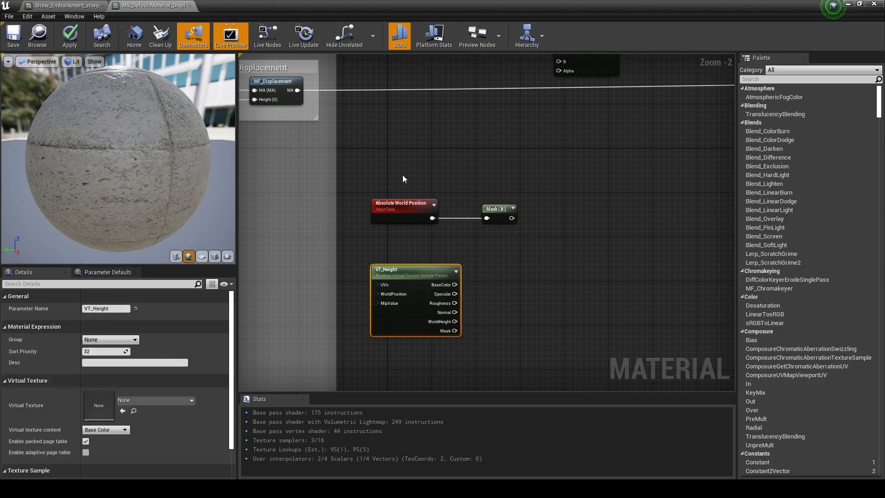
drag(388, 183, 443, 208)
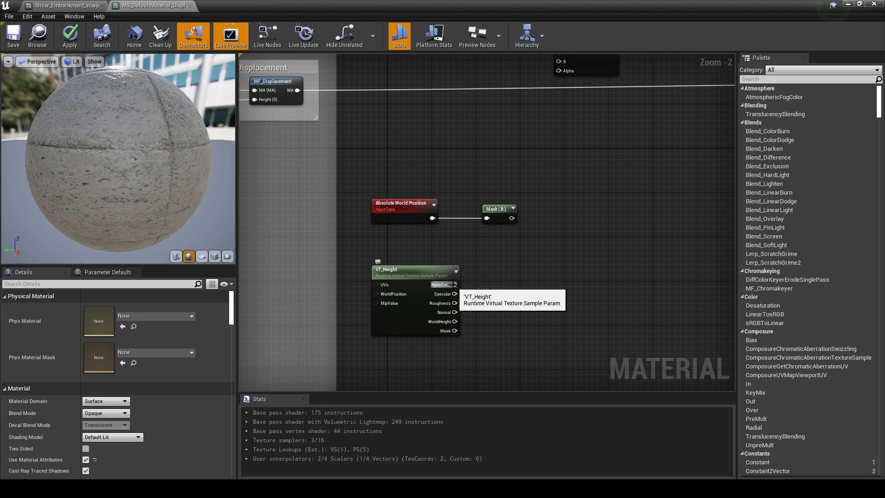
click(416, 277)
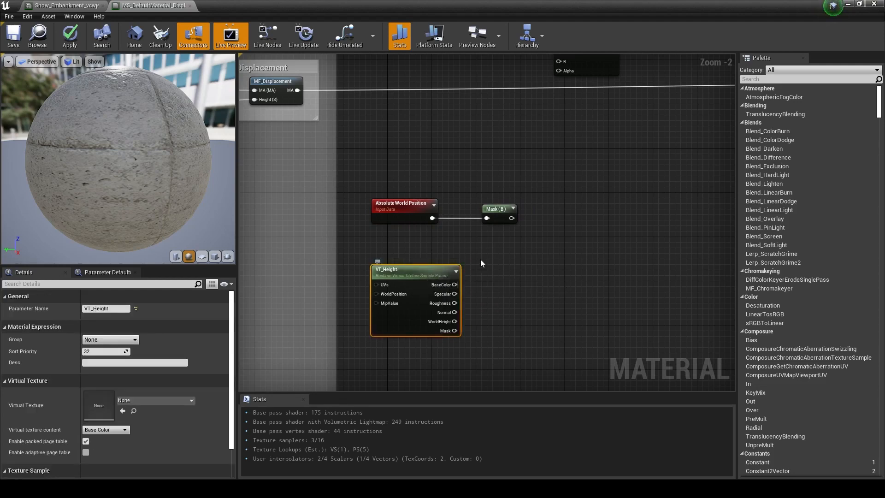
drag(404, 171, 439, 168)
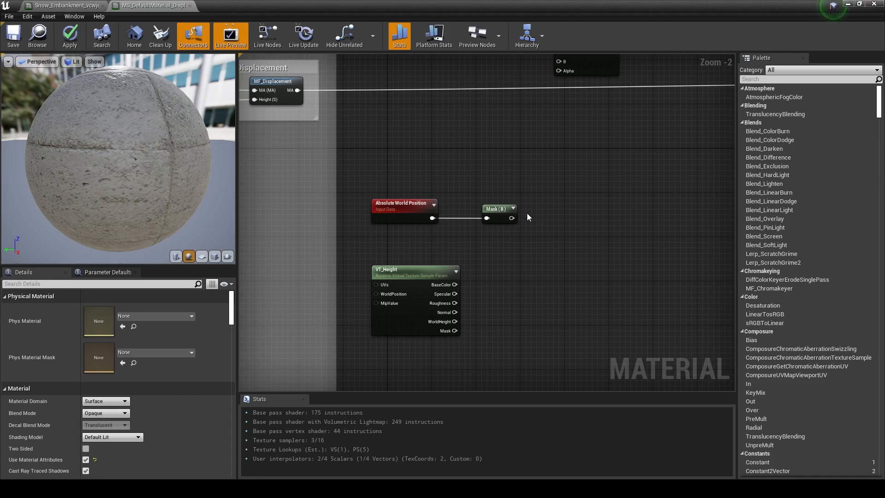
- Add a Subtract node with the world position mask as A and VT_Height's WorldHeight output as B
drag(512, 218, 557, 255)
text(s)
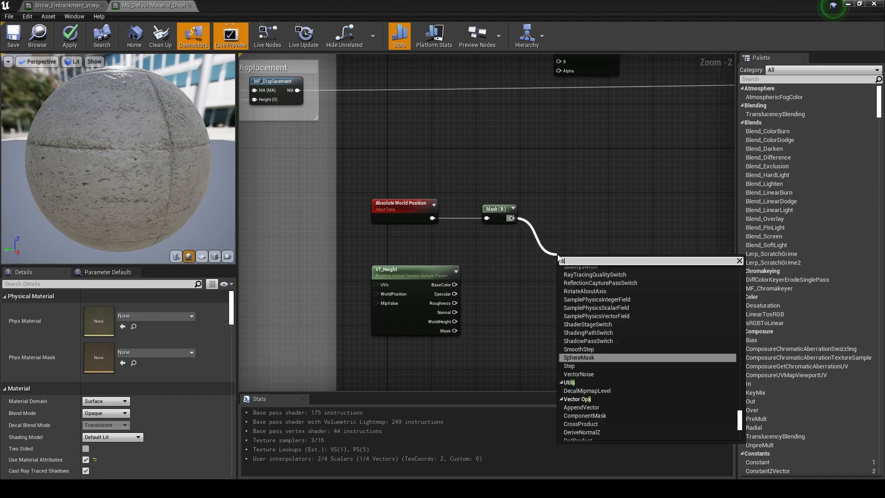
text(ubt)
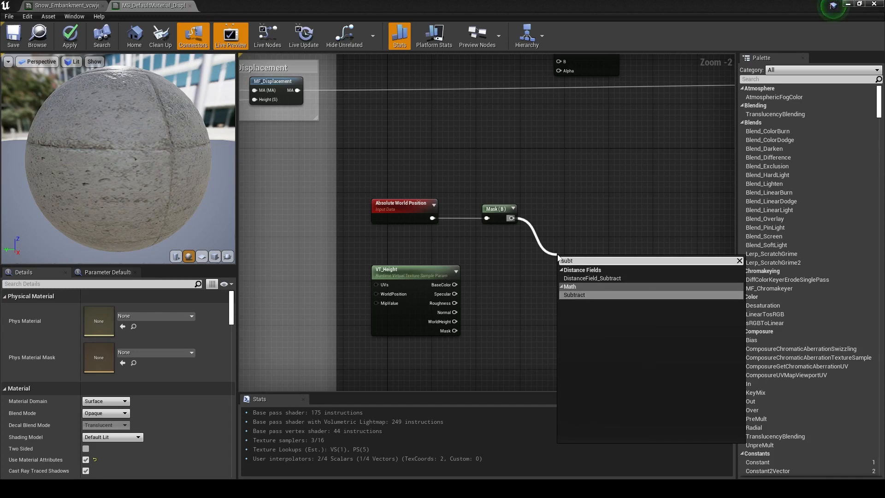
key(Return)
drag(454, 321, 564, 278)
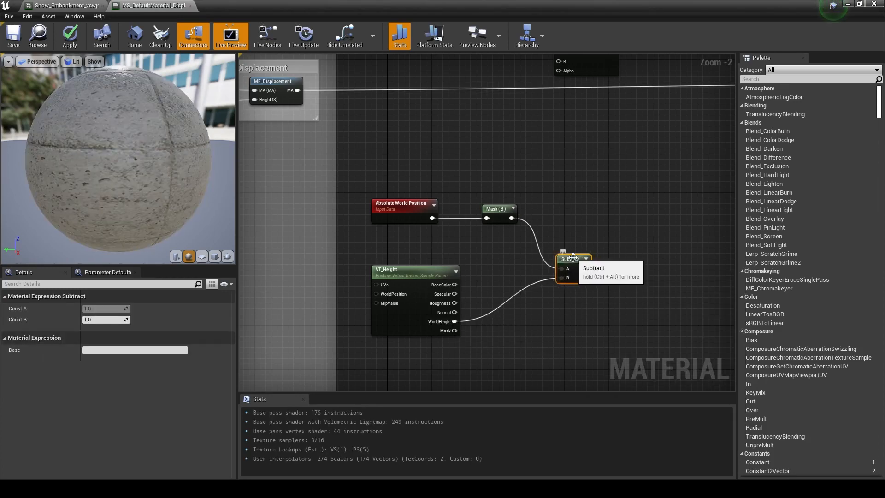
drag(572, 256, 570, 249)
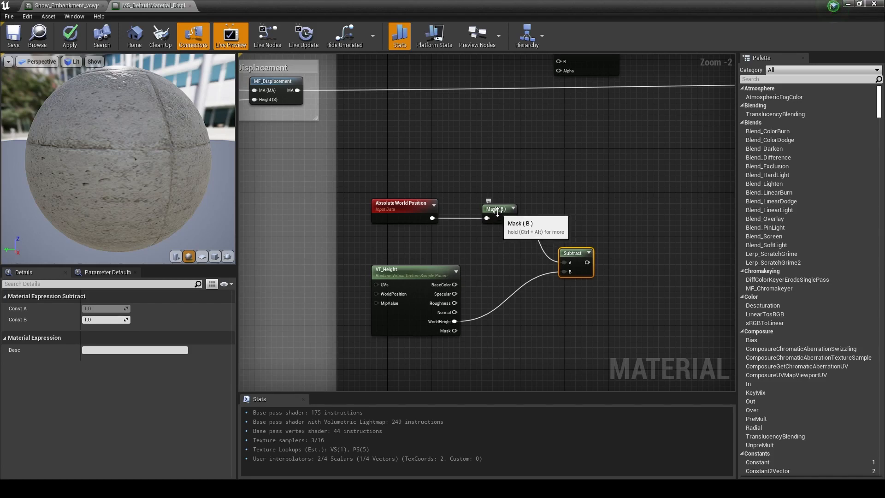
- Add an Object Bounds node beneath VT_Height and line it up with the input nodes above
right_drag(497, 212, 510, 139)
click(425, 193)
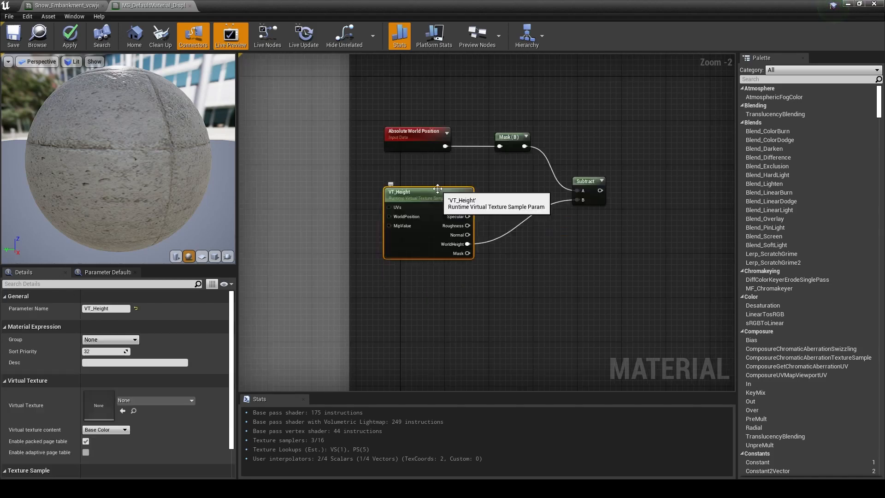
right_click(399, 310)
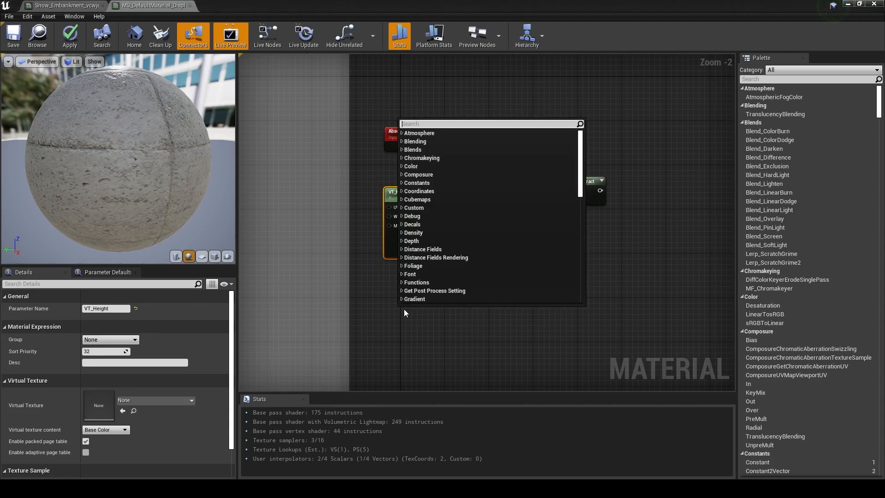
text(objectb)
key(Return)
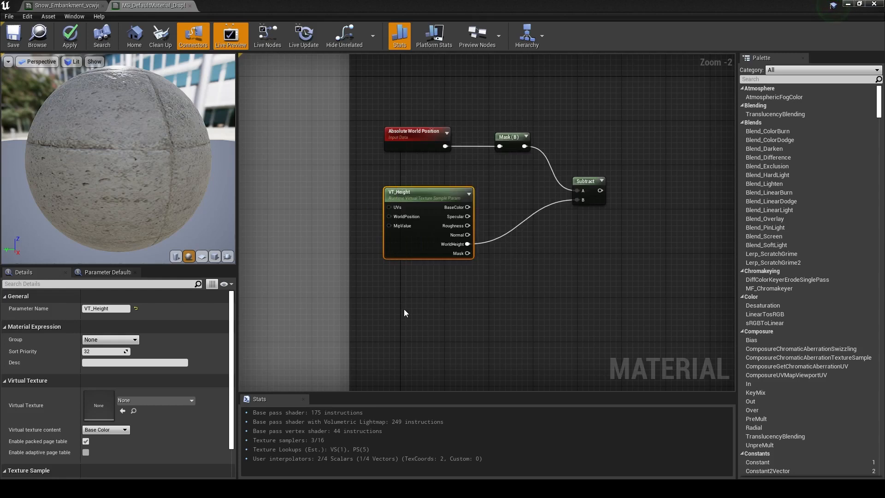
drag(412, 328, 398, 320)
- Connect a ComponentMask node to the Object Bounds output, with only its B channel enabled
drag(424, 318, 466, 308)
text(compon)
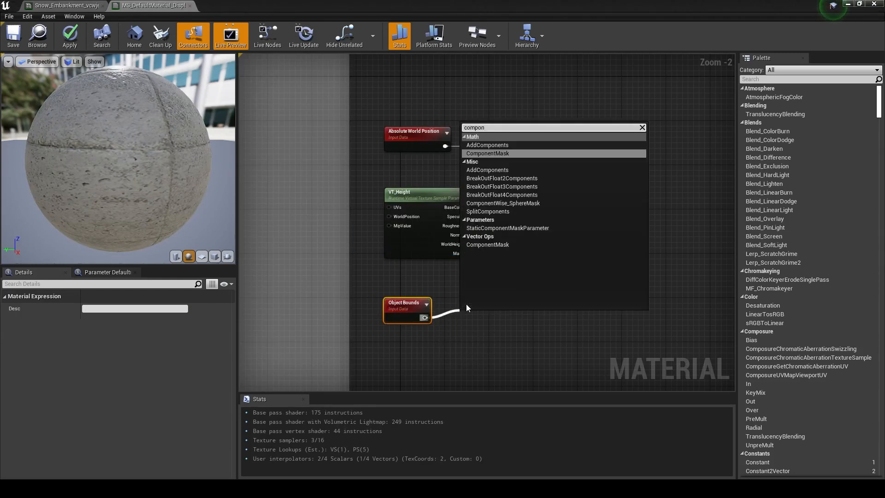
key(Return)
click(84, 321)
click(85, 311)
click(87, 328)
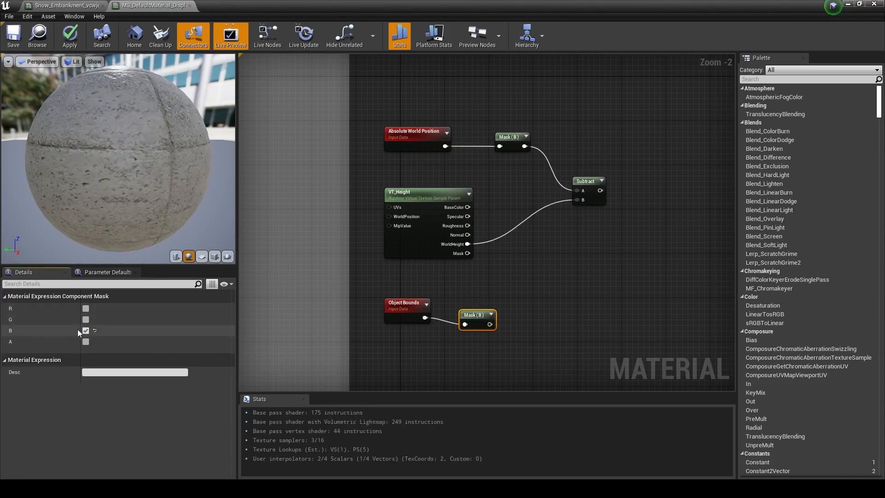
drag(408, 110, 592, 244)
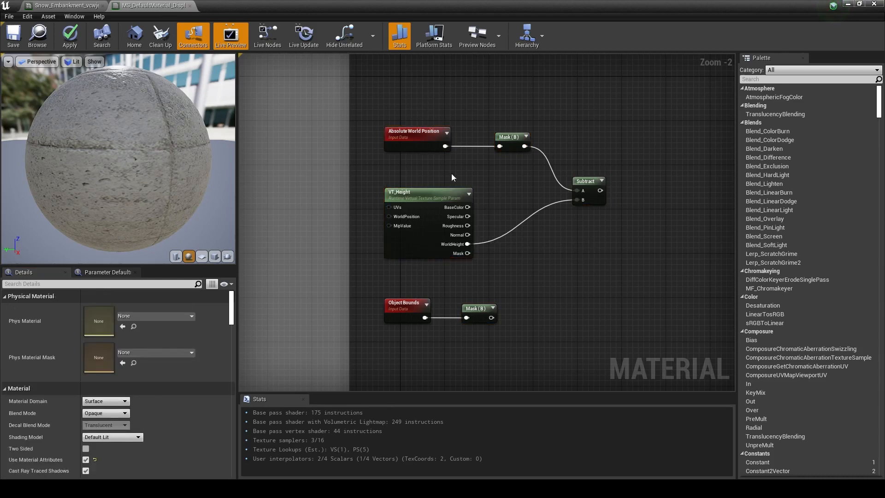
drag(408, 282, 489, 335)
click(489, 335)
click(410, 304)
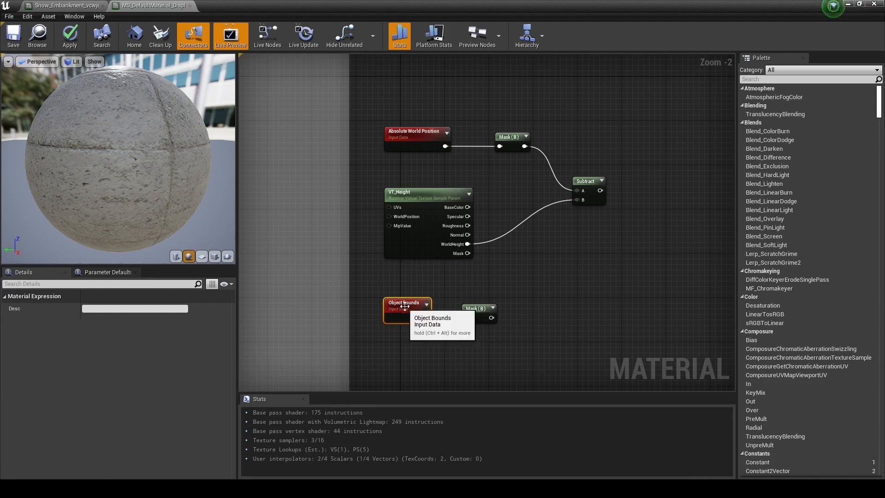
click(476, 309)
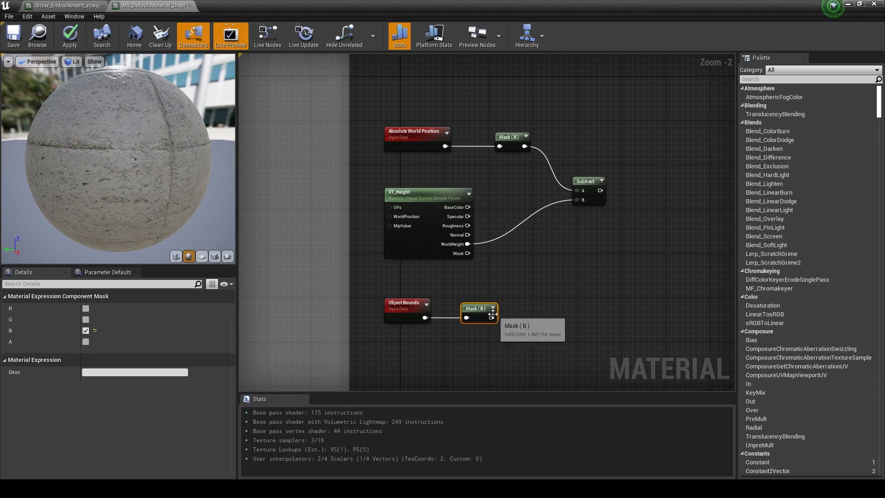
click(598, 190)
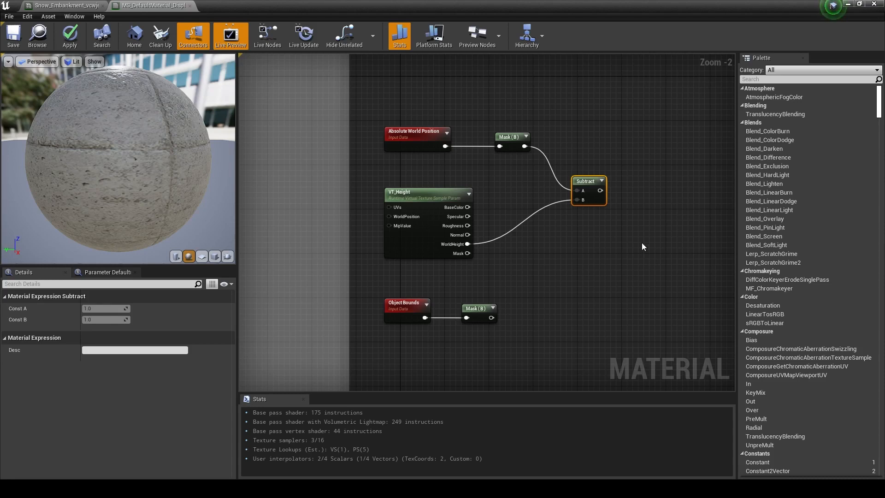
- Place an Add node after Subtract, wiring Subtract's result into A and the Object Bounds mask into B
right_click(646, 214)
text(add)
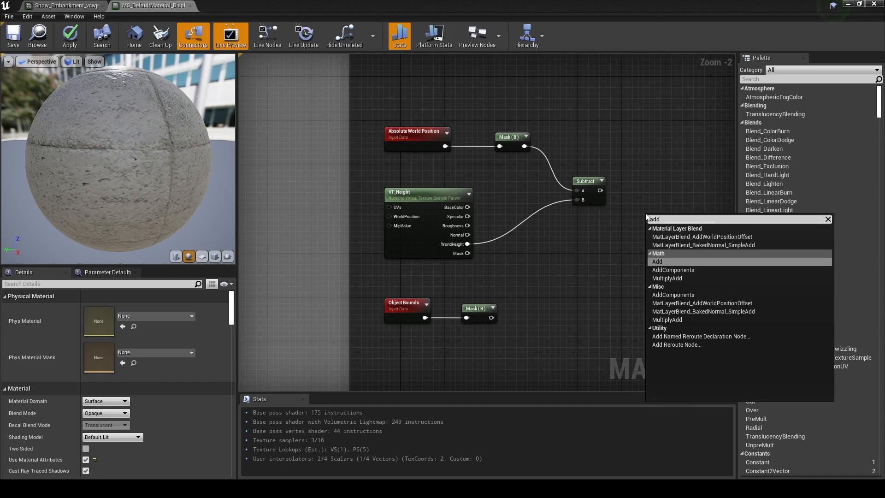
key(Return)
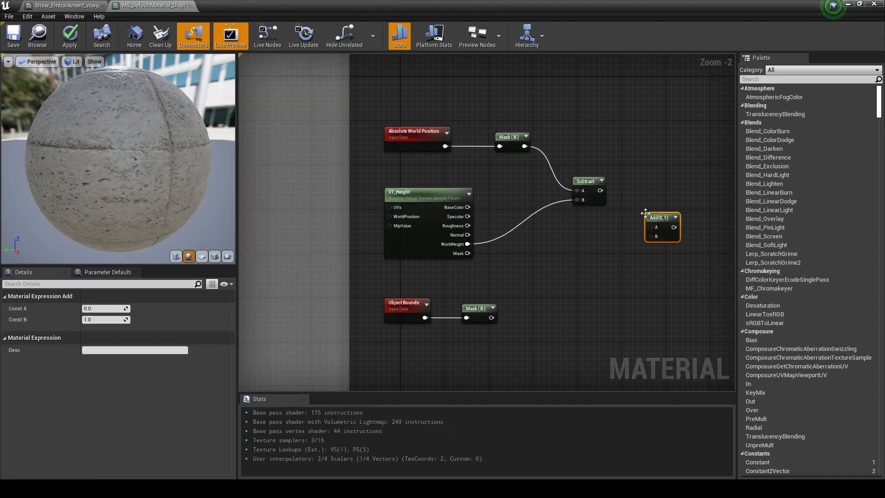
drag(600, 191, 651, 227)
drag(492, 318, 651, 237)
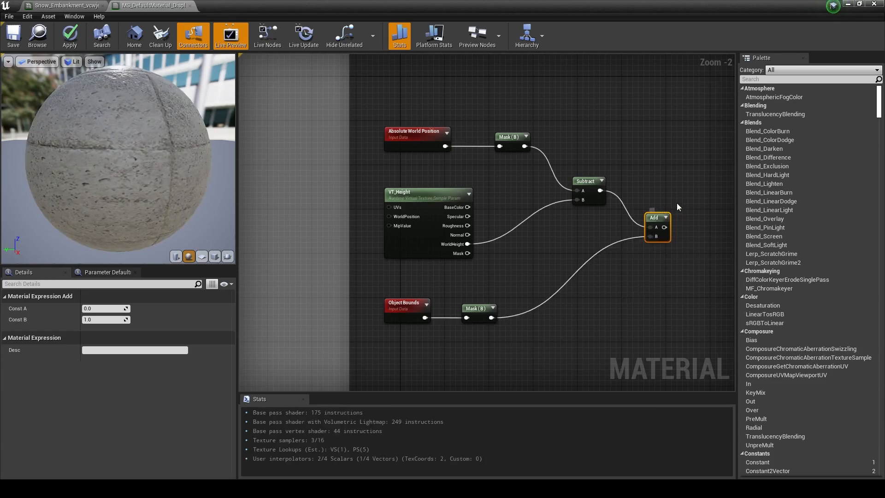
scroll(677, 204, down, 2)
right_drag(678, 244, 597, 253)
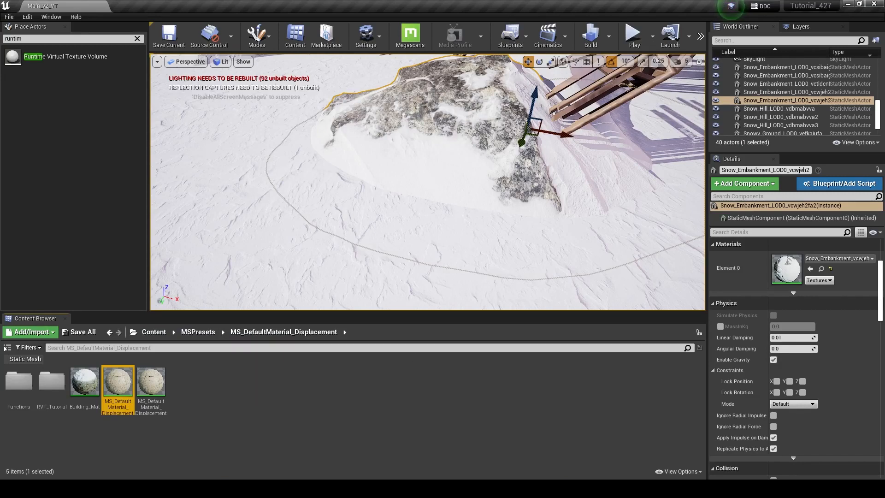
- Create a Multiply node below Add, feed the Object Bounds mask into its A input, and level it with the mask
click(426, 440)
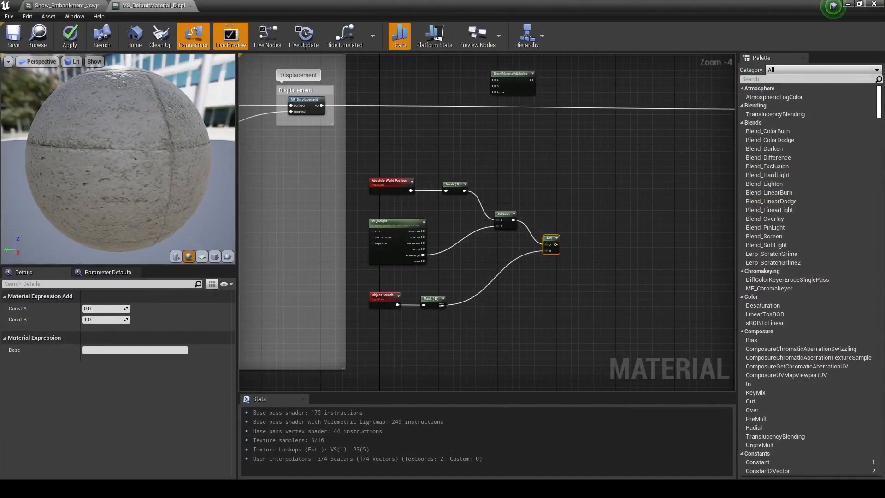
drag(444, 303, 526, 304)
text(multiply)
key(Return)
click(524, 333)
drag(542, 309, 546, 301)
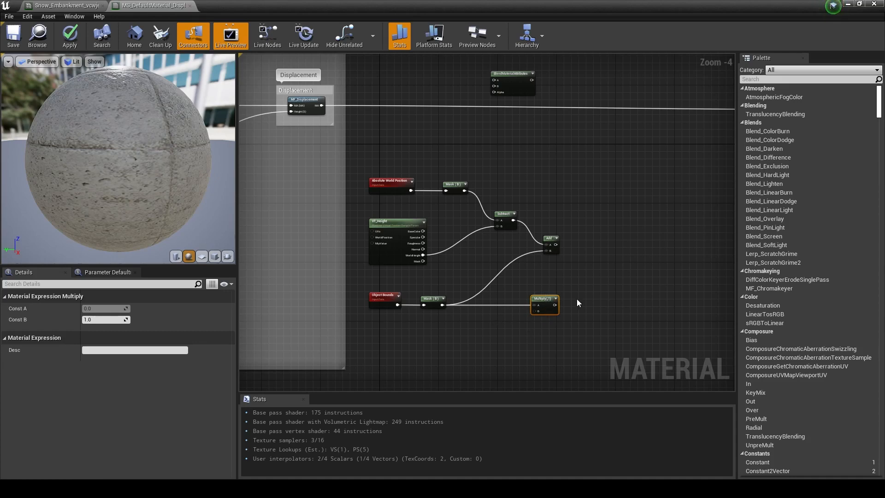
- Examine the snow embankment's material instance and how its mesh meets the snowy ground in the level
click(65, 5)
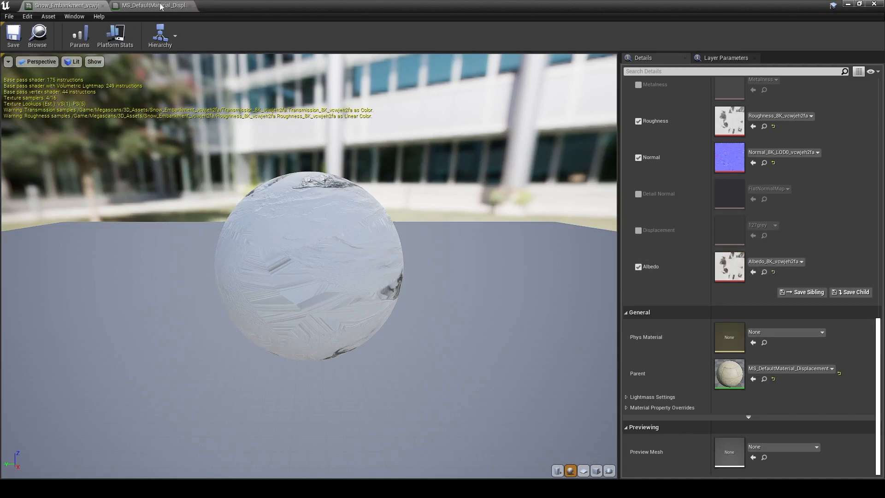
click(157, 5)
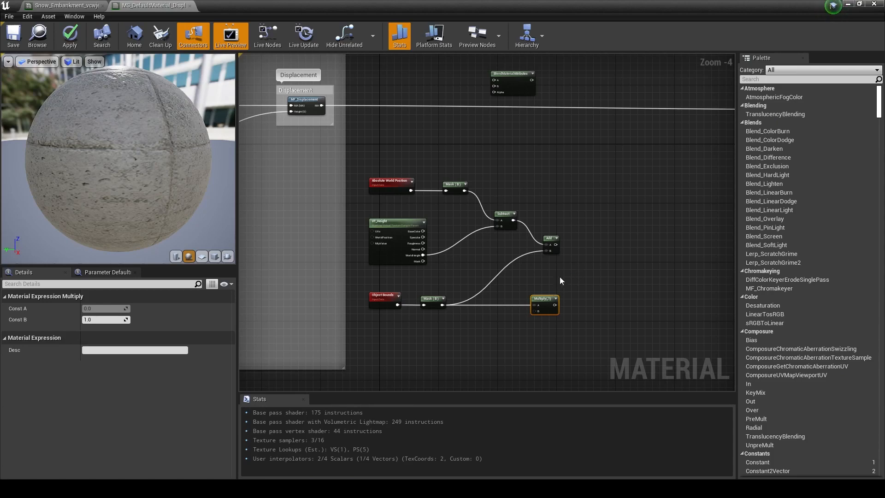
click(74, 5)
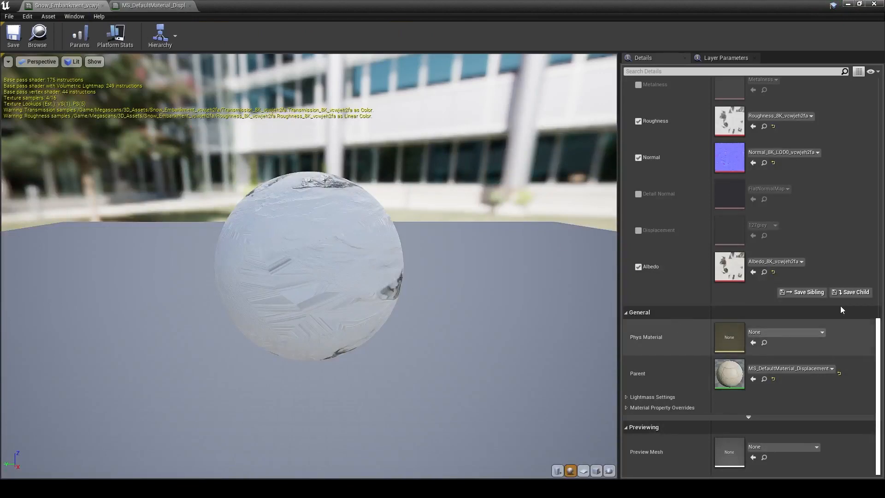
click(848, 4)
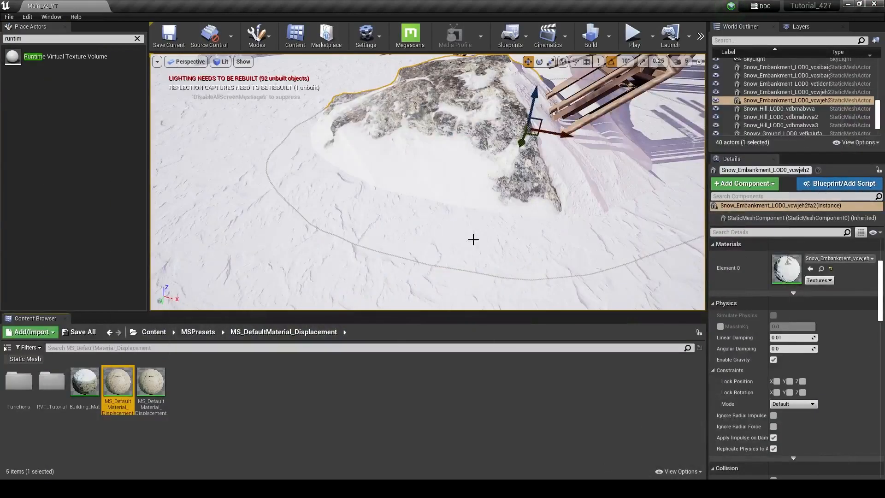
right_drag(459, 145, 389, 129)
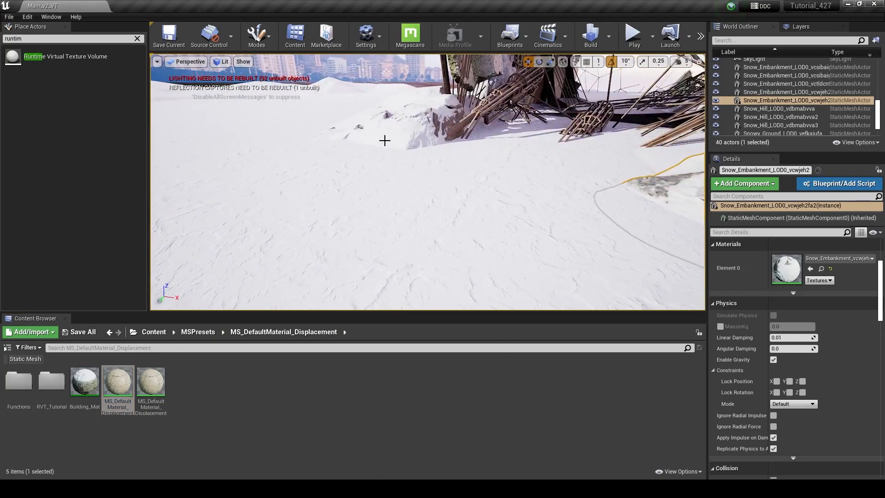
key(f)
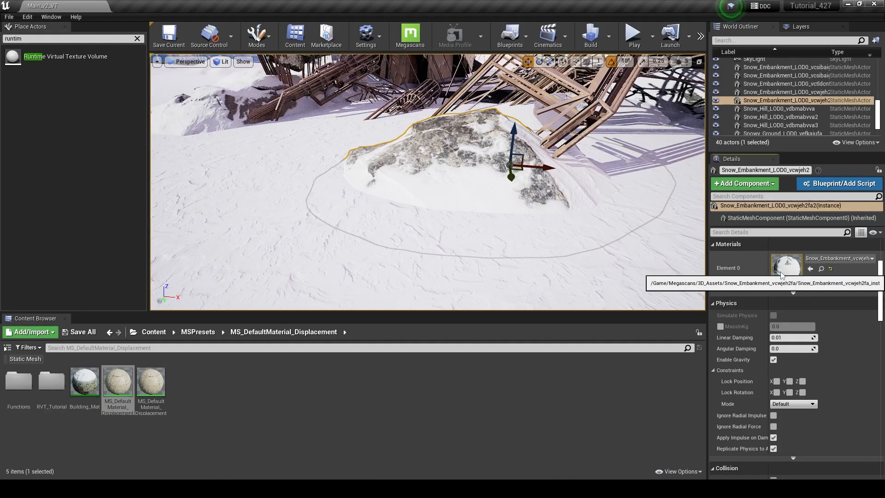
double_click(781, 268)
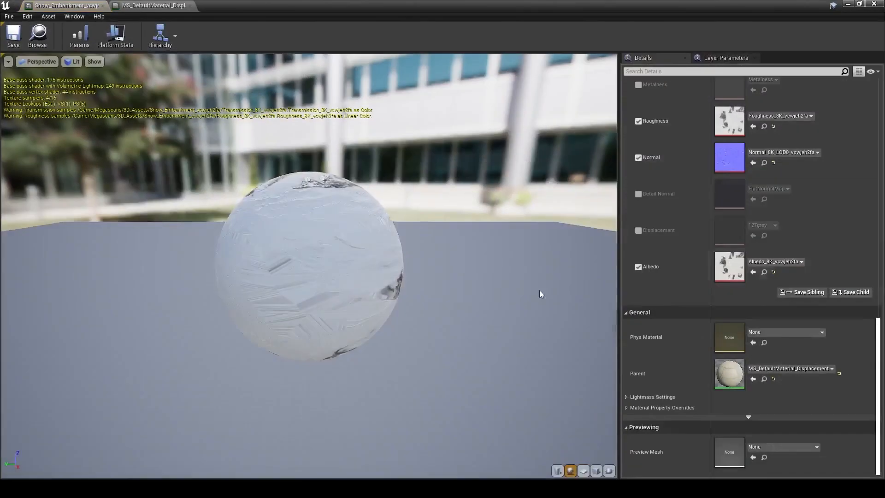
- Examine the Huge_Snow_Hill material instance's parameters and texture maps, and return to the parent material graph
click(873, 4)
click(206, 128)
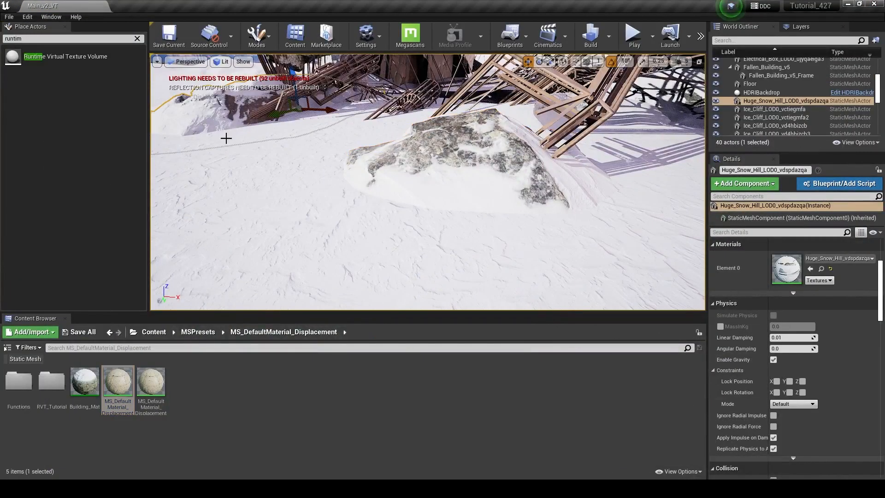
double_click(787, 268)
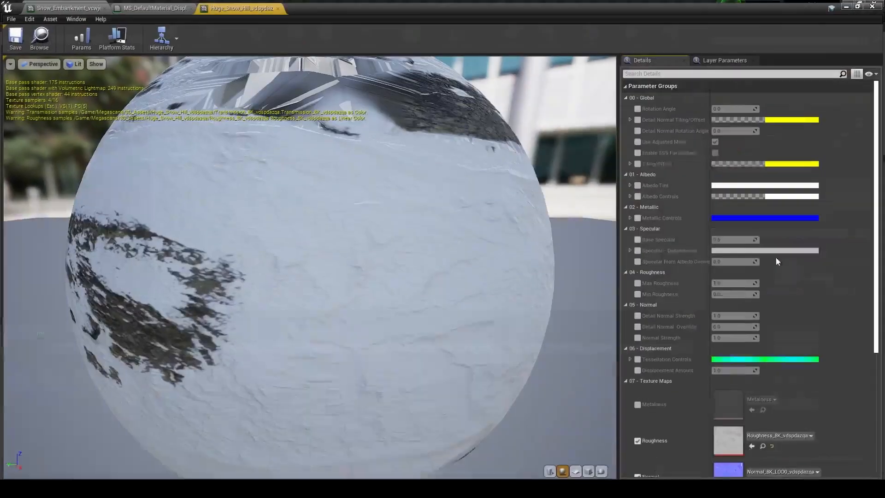
scroll(866, 311, down, 5)
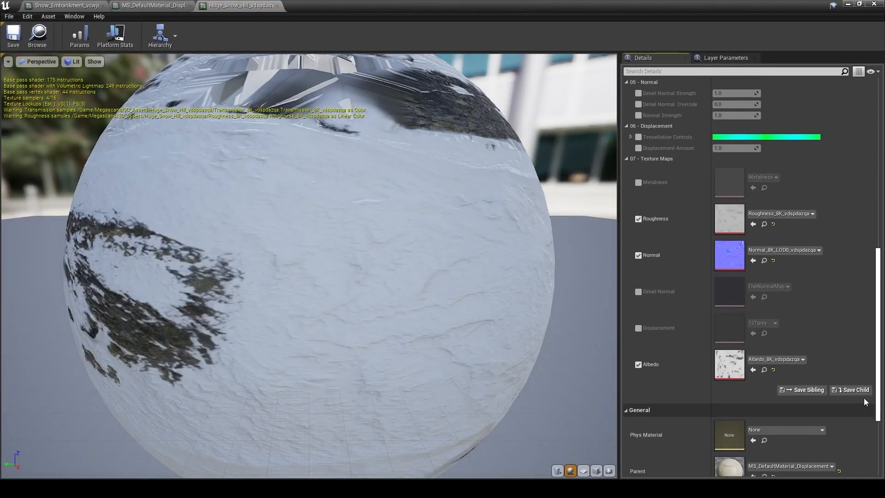
drag(879, 337, 878, 245)
click(277, 6)
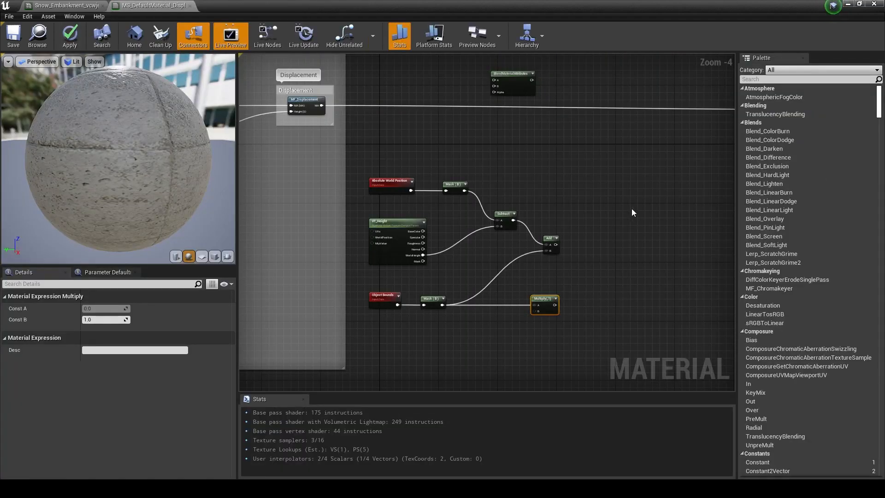
scroll(582, 272, up, 2)
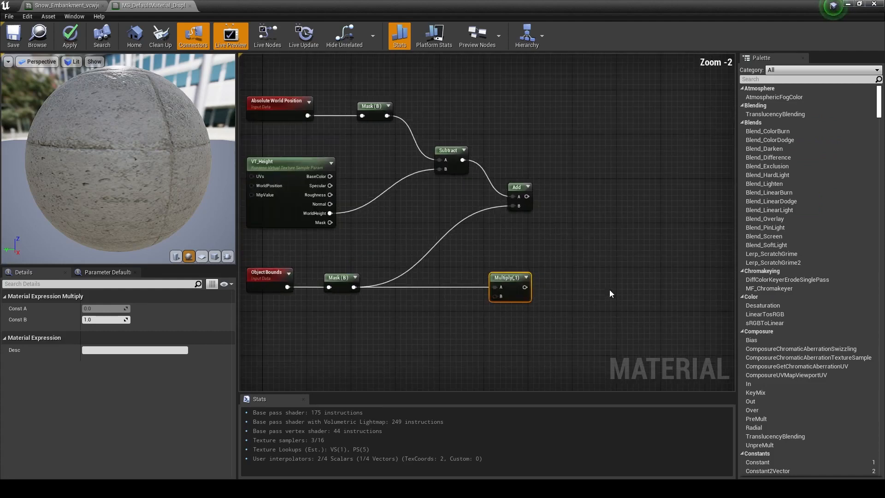
- Create a BlendHeight scalar parameter with a default value of 1.1 and wire it into Multiply's B input
scroll(601, 289, down, 1)
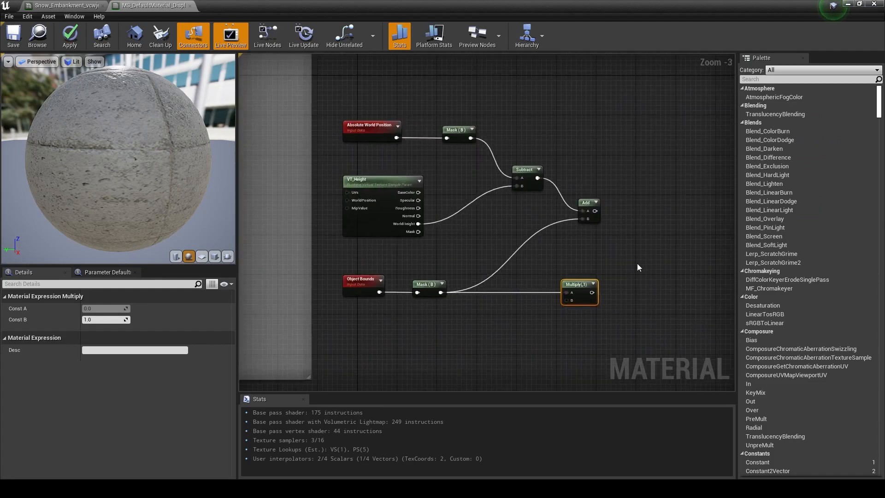
click(491, 333)
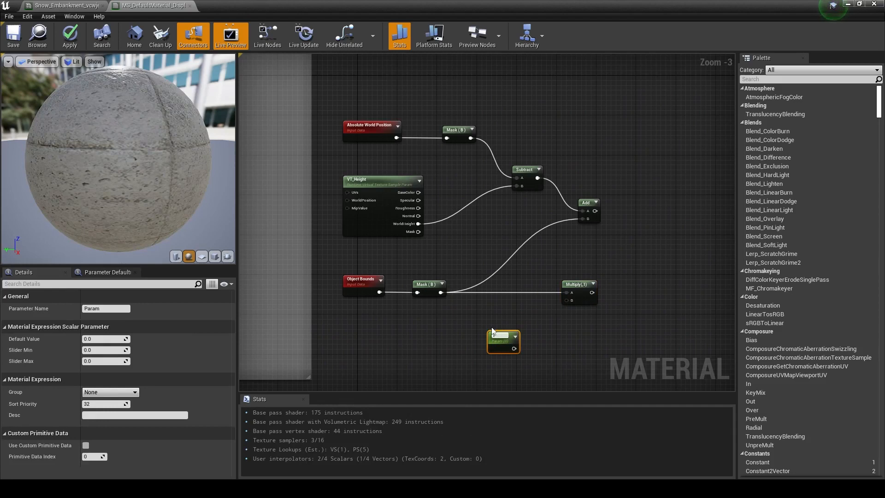
text(BlendHeight)
key(Return)
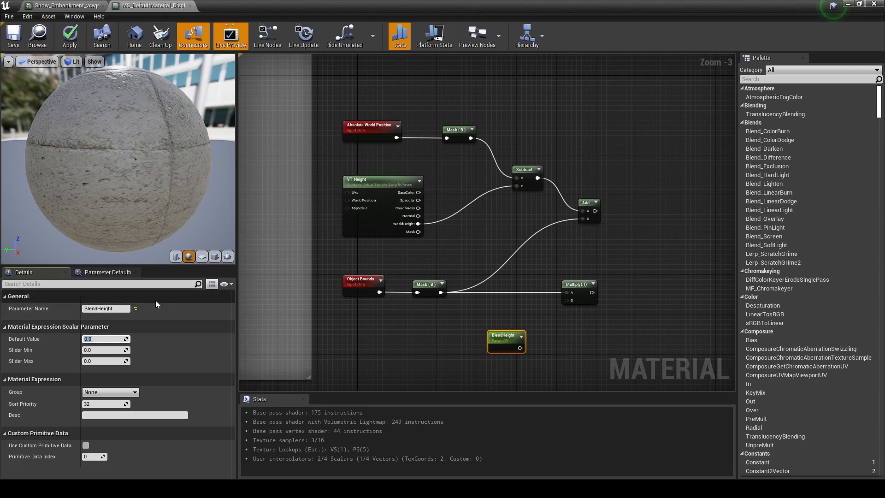
text(1.1)
key(Return)
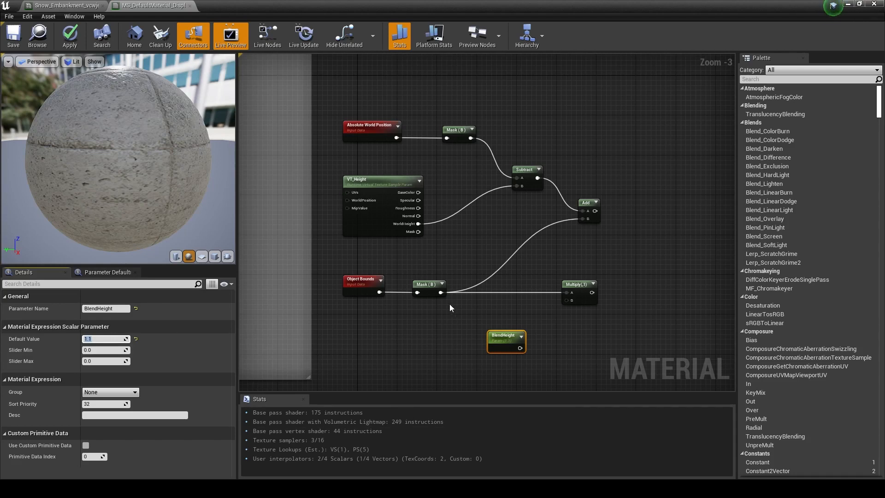
drag(520, 348, 571, 300)
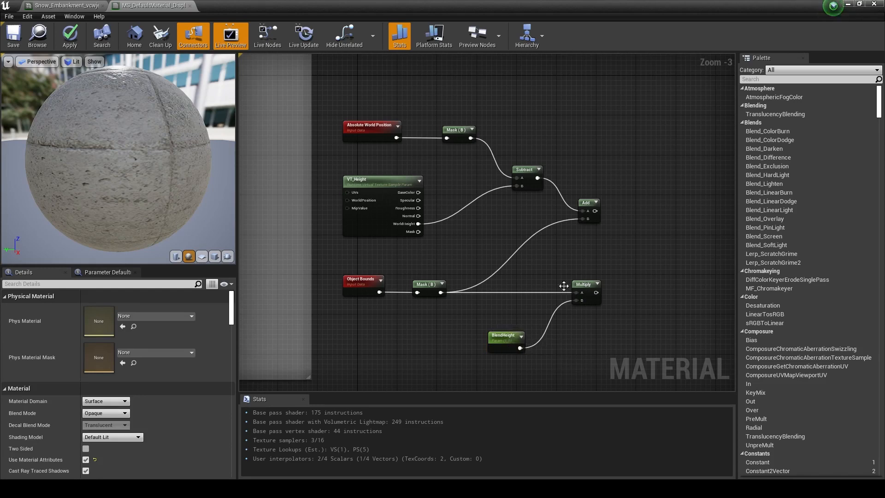
click(583, 283)
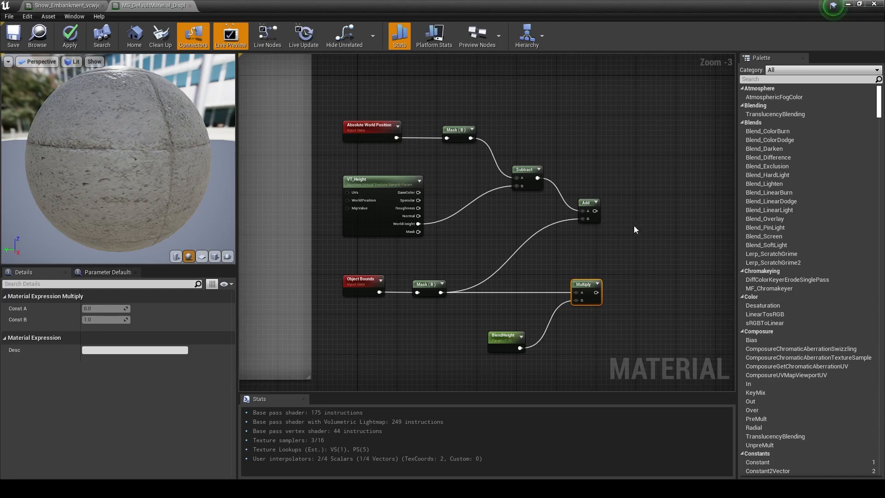
click(634, 226)
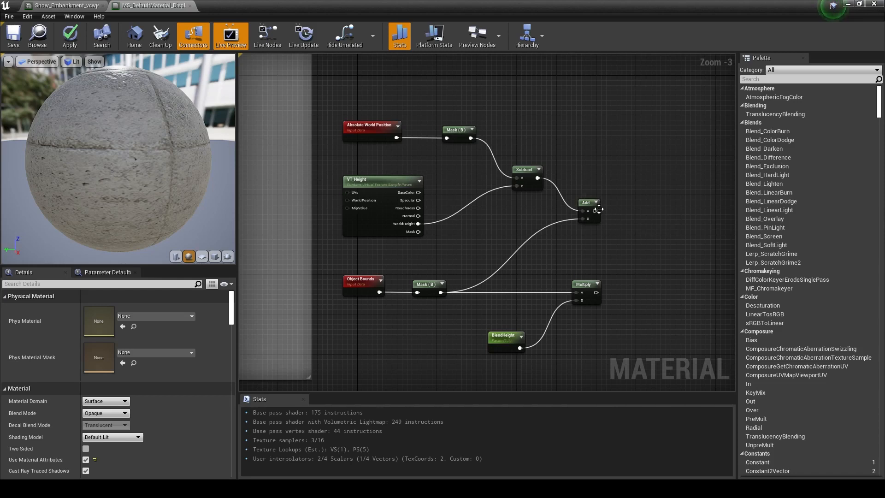
- Add a second Subtract node after Add, wiring Add's result into A and Multiply's result into B
right_click(627, 227)
text(s)
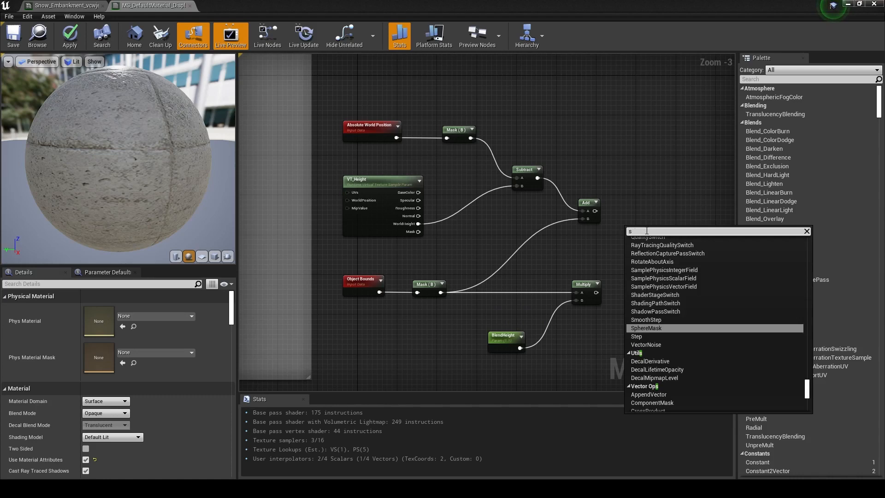
text(ubtra)
key(Return)
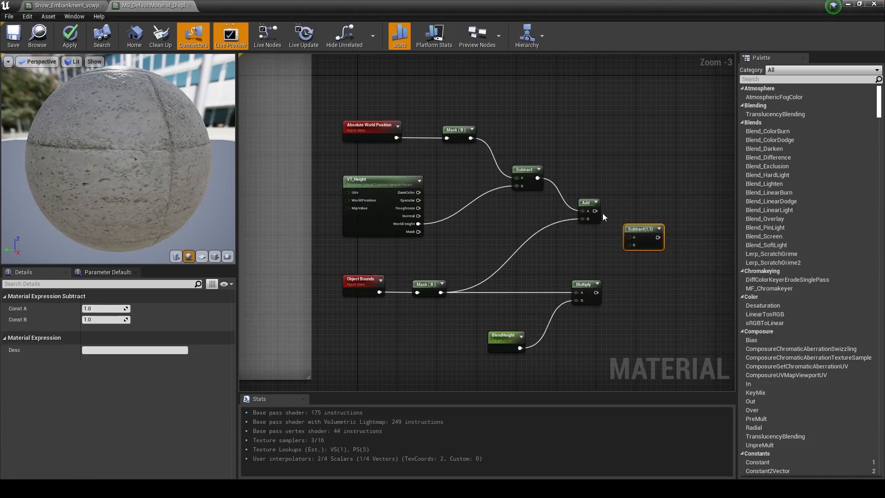
drag(596, 210, 630, 240)
drag(597, 292, 651, 202)
right_drag(651, 202, 588, 315)
right_drag(441, 235, 447, 208)
drag(398, 353, 397, 342)
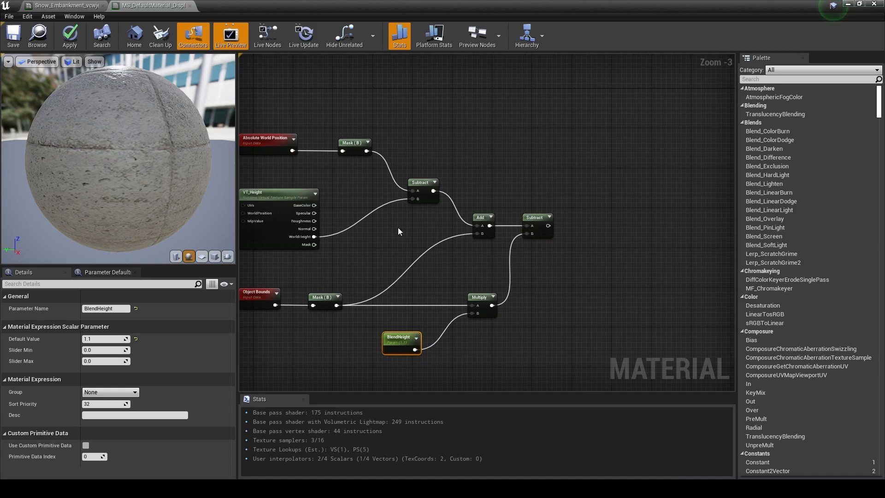
drag(518, 235, 526, 234)
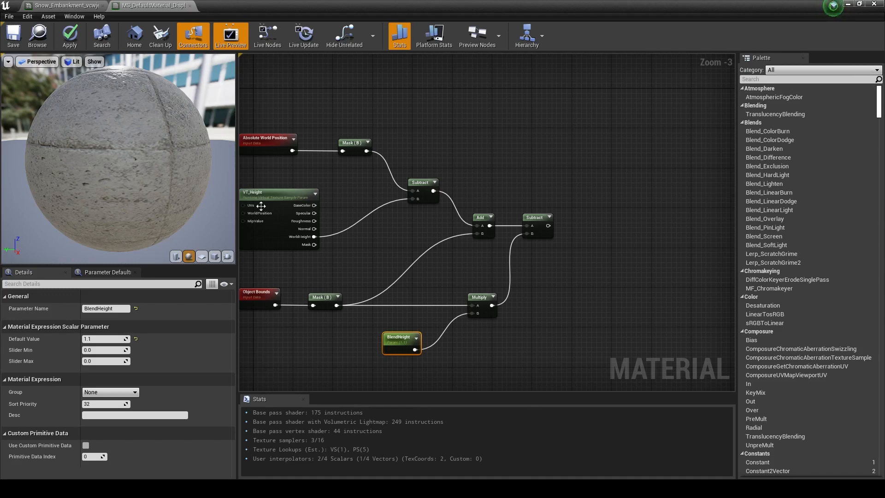
- Place a Divide node after the second Subtract, feed Subtract's result into its A input, and level the two nodes
right_click(612, 225)
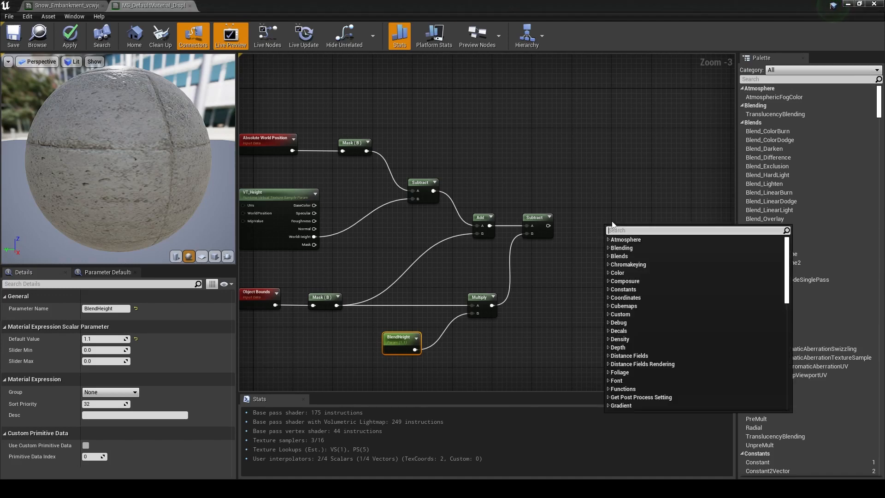
text(divi)
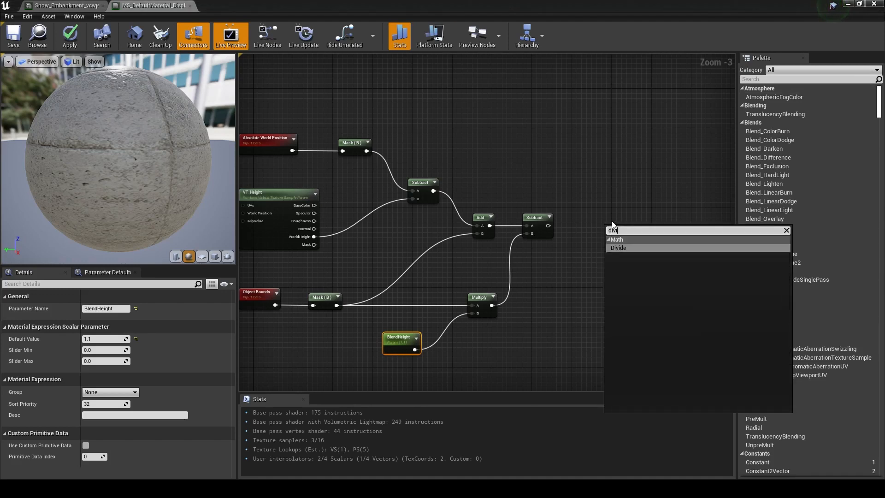
key(Return)
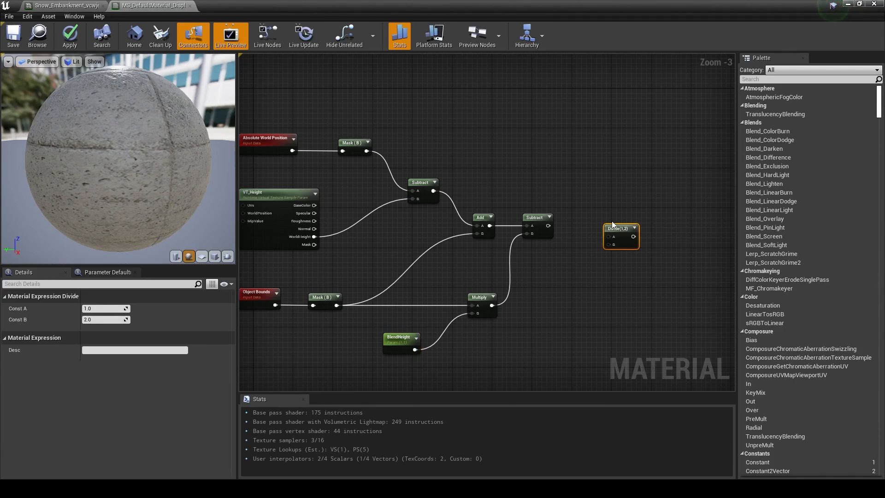
drag(547, 226, 614, 219)
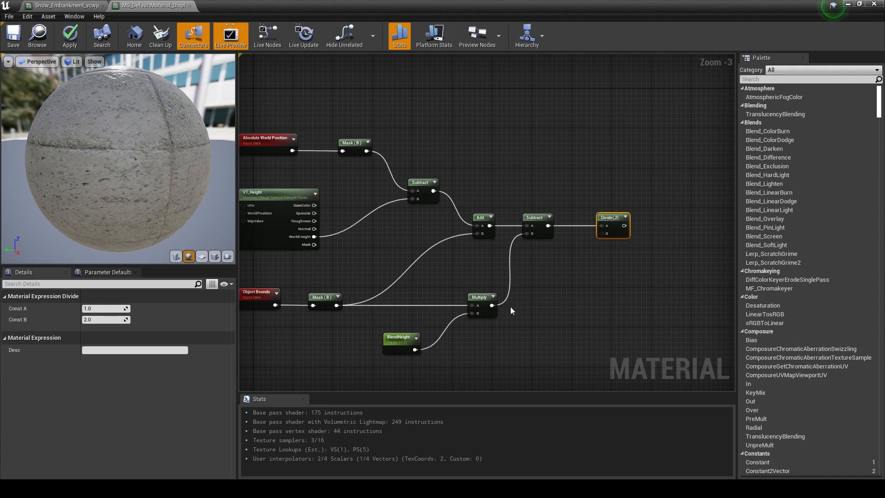
- Create a scalar parameter named Falloff below the second Subtract node and set its default value to 85
click(576, 284)
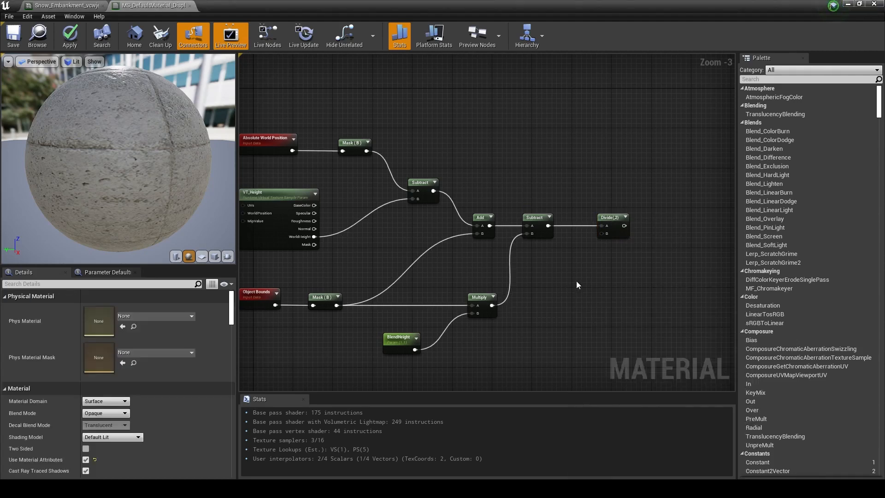
click(576, 282)
text(sss)
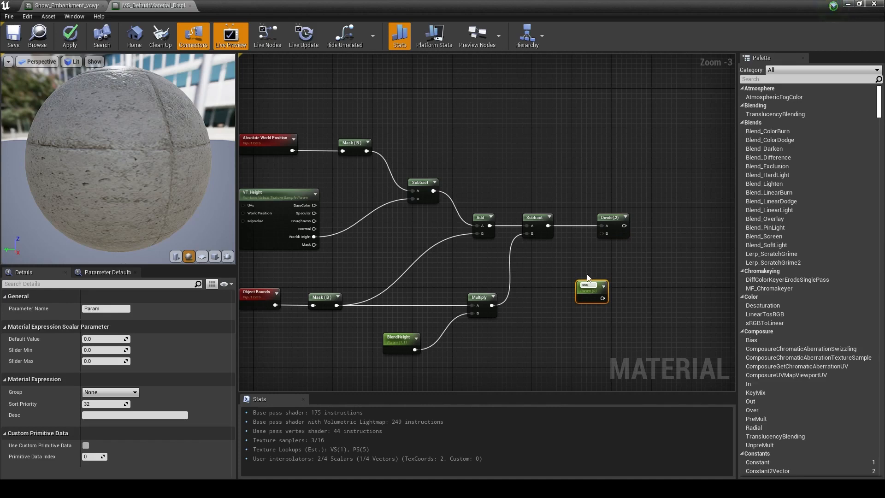
text(sFalloff)
key(Return)
drag(589, 288, 570, 275)
click(105, 339)
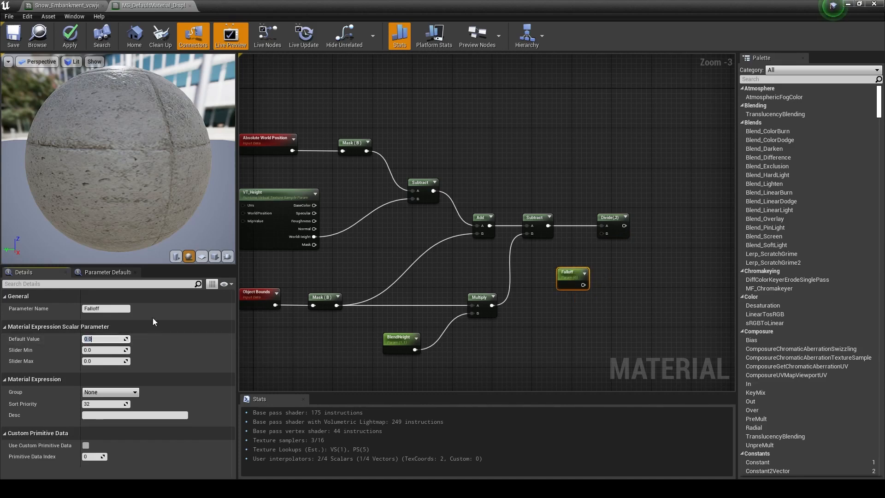
text(85)
key(Return)
click(599, 272)
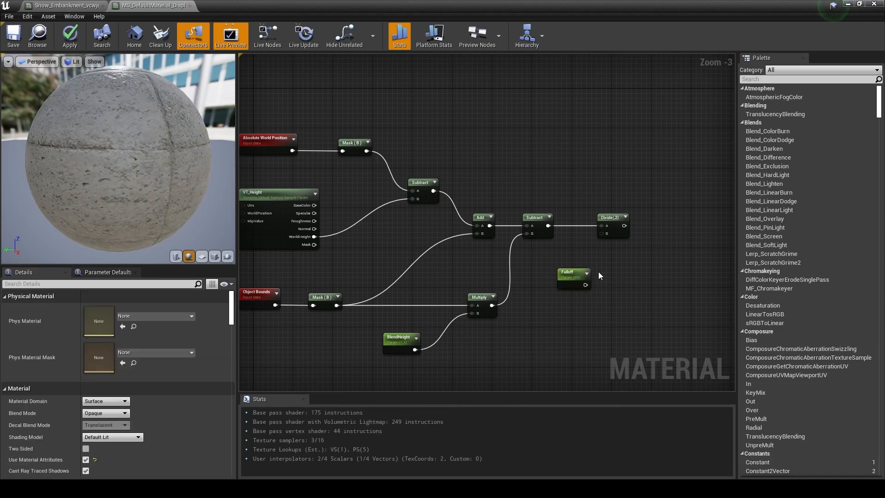
- Wire the Falloff parameter into Divide's B input and tuck the parameter node just below Divide
click(584, 283)
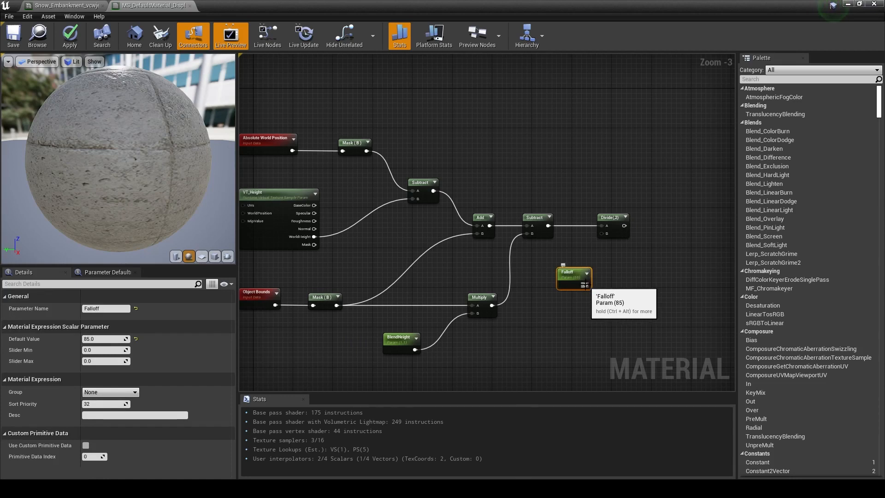
drag(585, 285, 602, 235)
drag(587, 271, 582, 266)
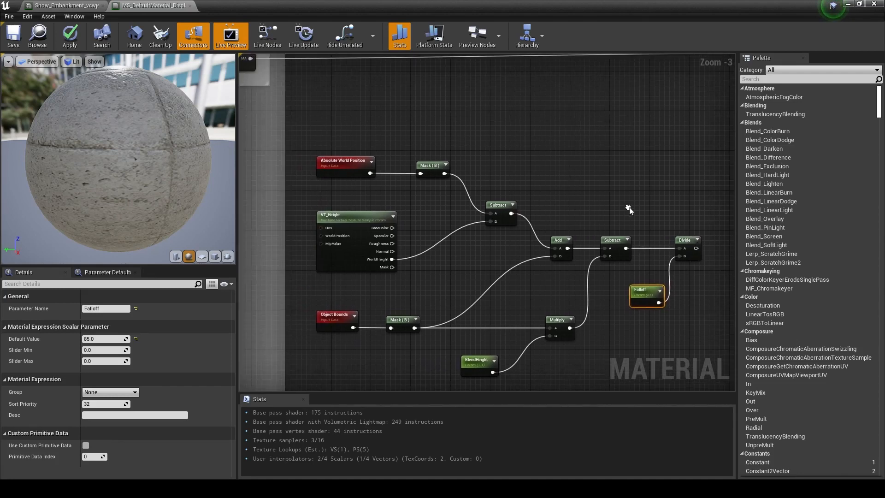
- Examine the VT_Height node's settings and the height-blend chain from Absolute World Position and Object Bounds through to Divide
scroll(628, 206, down, 1)
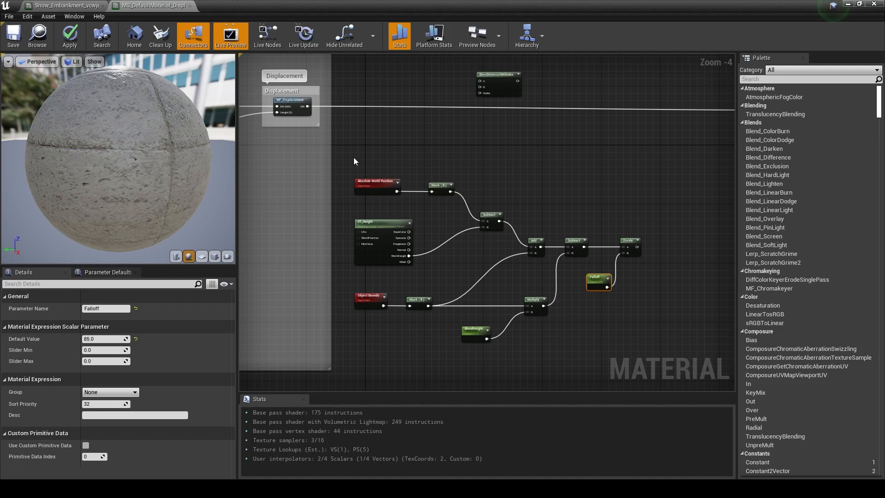
click(377, 221)
scroll(605, 222, up, 1)
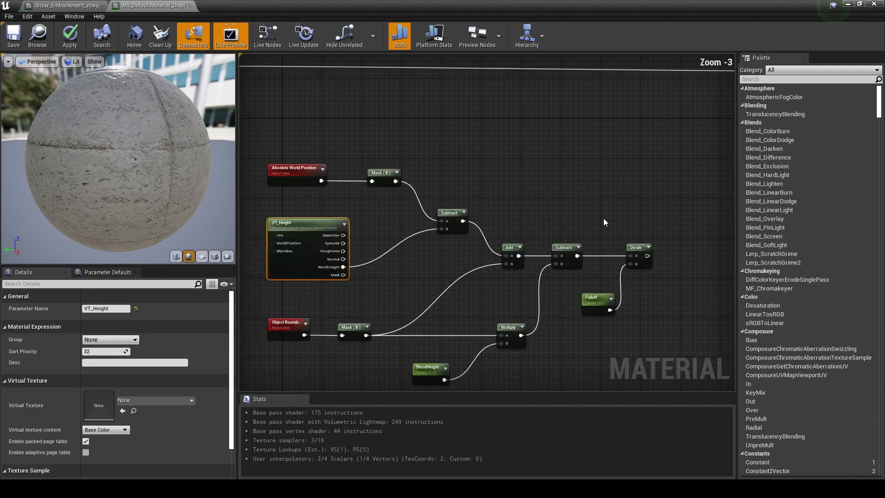
right_drag(589, 203, 626, 203)
scroll(567, 180, down, 1)
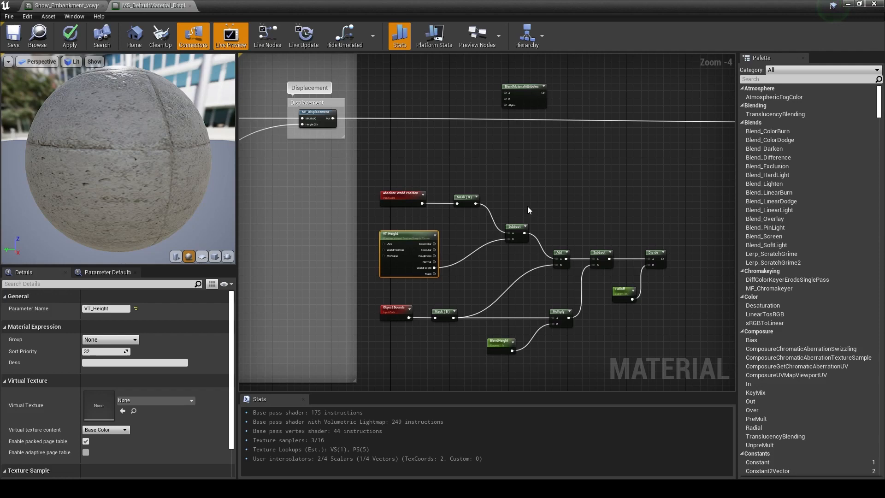
click(555, 219)
right_drag(669, 358, 656, 342)
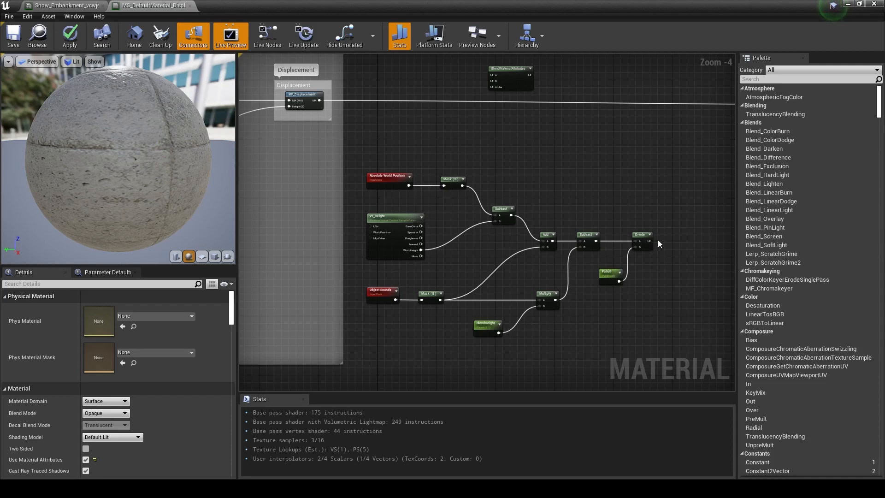
right_drag(655, 239, 620, 282)
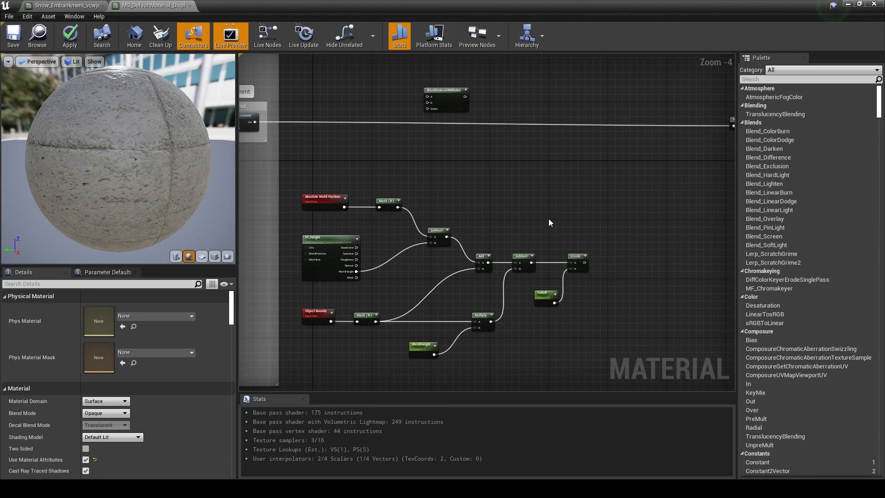
- Add a Saturate node after Divide, level it with the chain, and connect Divide's result to its input
click(583, 262)
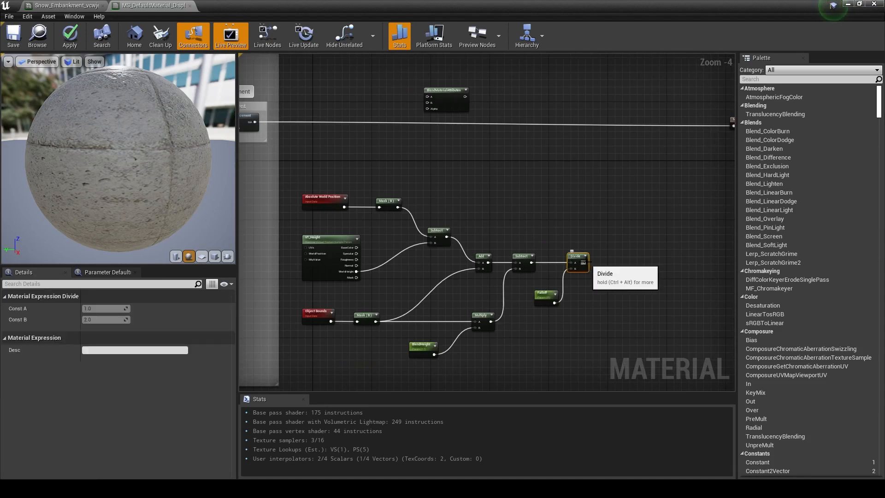
click(603, 262)
right_click(620, 256)
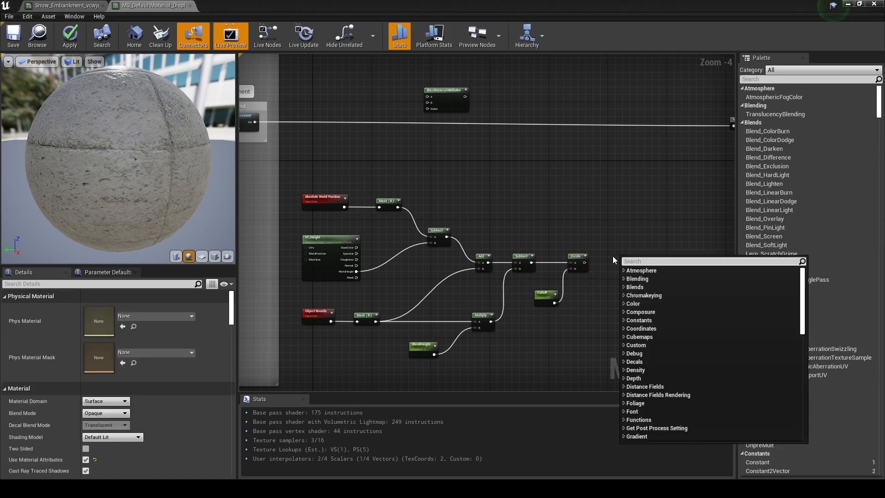
text(saturate)
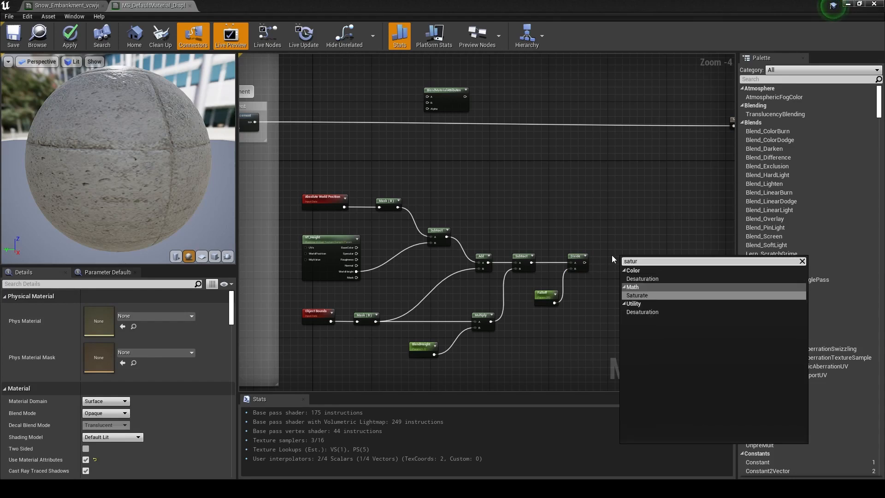
key(Return)
scroll(612, 255, up, 3)
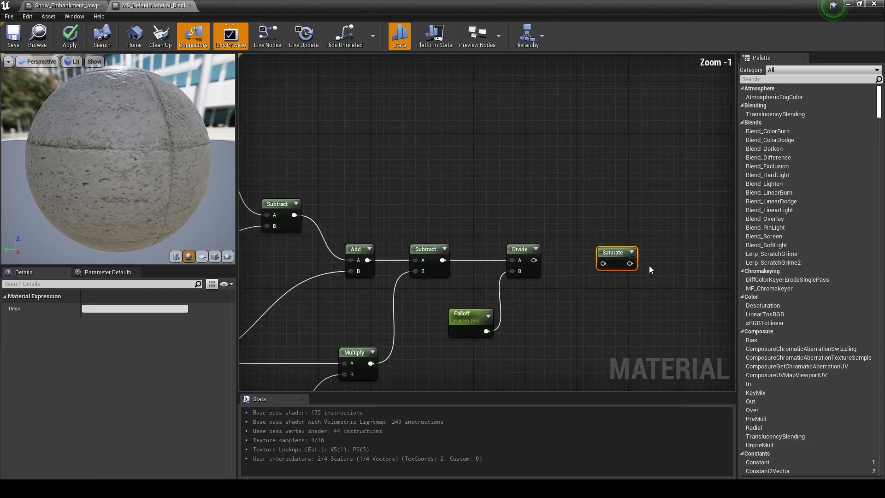
drag(613, 254, 607, 251)
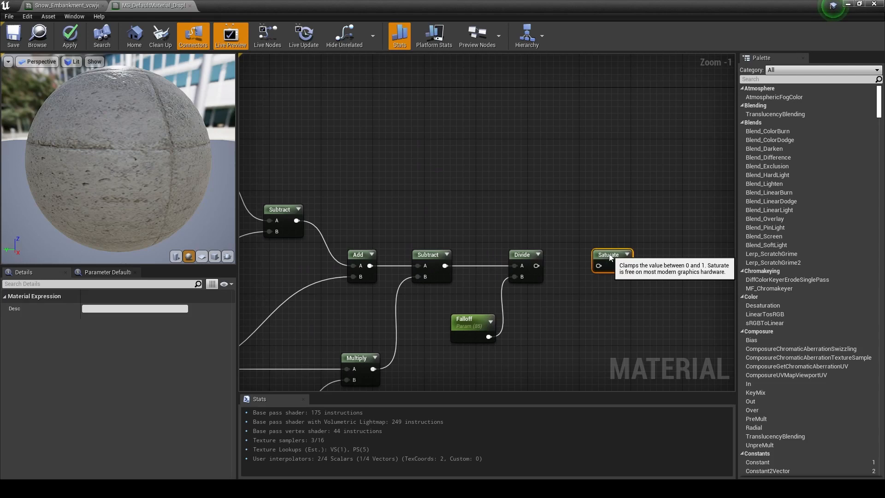
drag(599, 265, 536, 265)
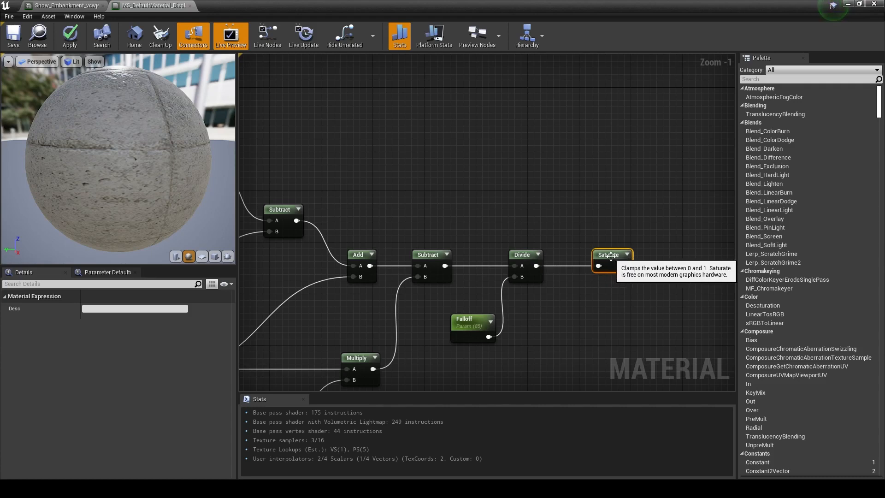
- Review the height-blend chain ending in Saturate together with the BlendMaterialAttributes node and the material output
key(Home)
key(q)
drag(340, 54, 604, 263)
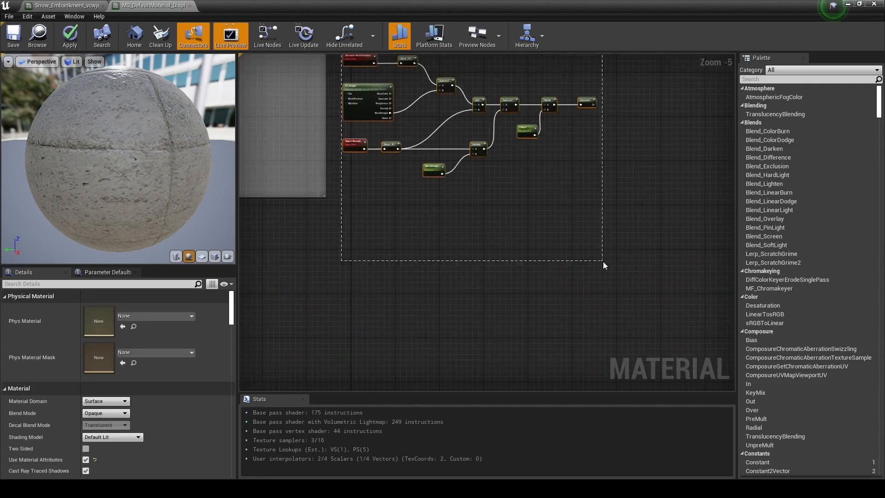
click(630, 193)
right_drag(631, 193, 597, 338)
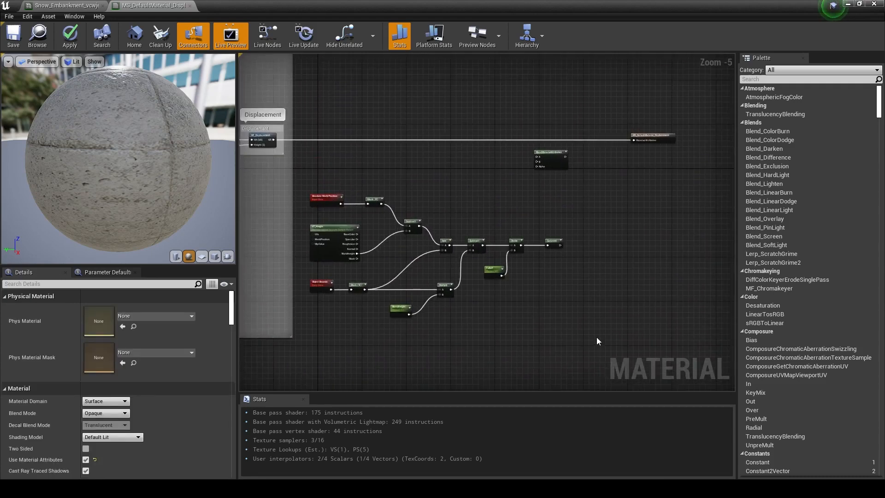
scroll(591, 196, up, 2)
right_drag(547, 161, 461, 236)
drag(450, 358, 588, 171)
right_drag(525, 357, 521, 358)
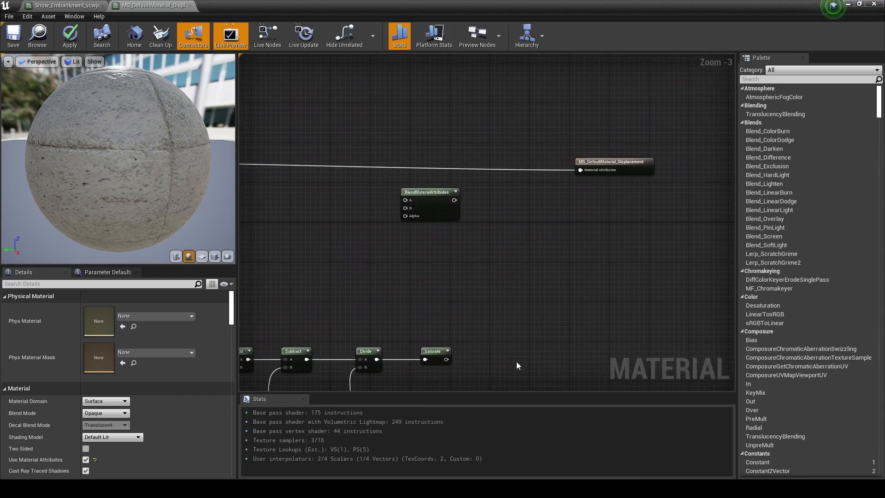
- Add a MakeMaterialAttributes node and place it just after Saturate at the end of the height-blend chain
right_click(517, 362)
text(make)
key(Return)
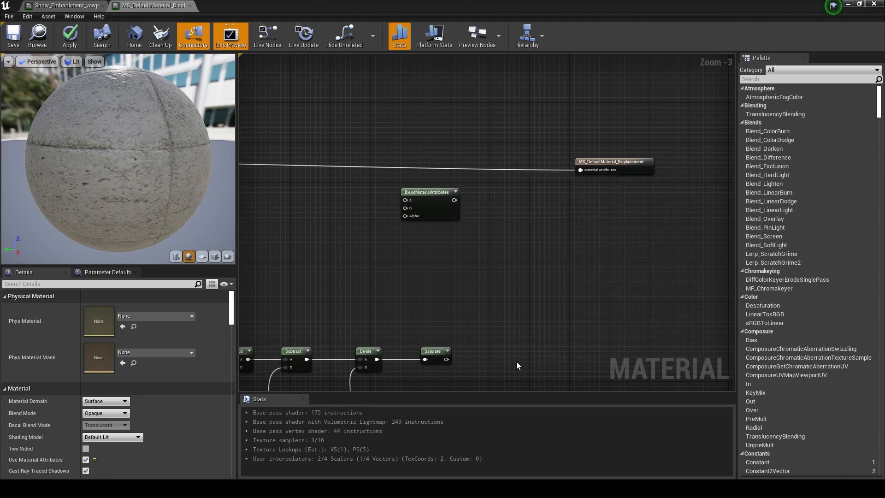
drag(523, 364, 507, 315)
right_drag(527, 290, 494, 210)
right_drag(558, 279, 579, 237)
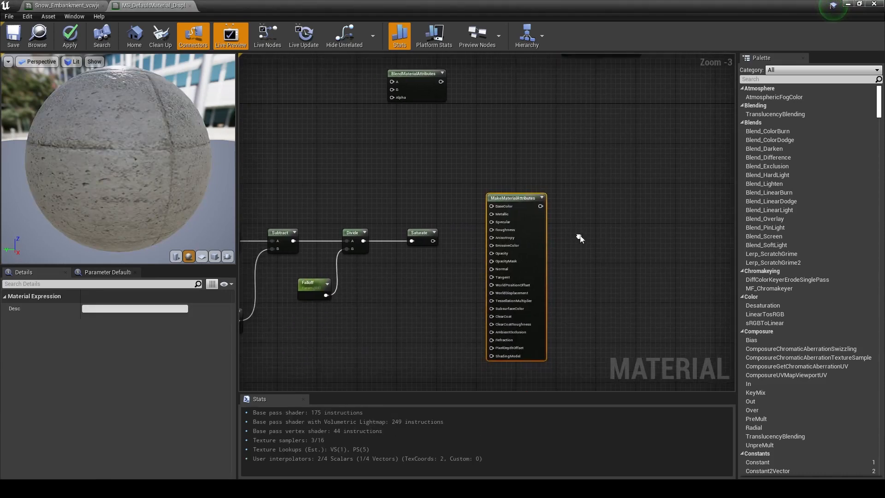
- Feed Saturate into the BaseColor of MakeMaterialAttributes, wire that node into the material output, and inspect the mask on the preview sphere
right_drag(467, 193, 482, 230)
drag(448, 275, 613, 89)
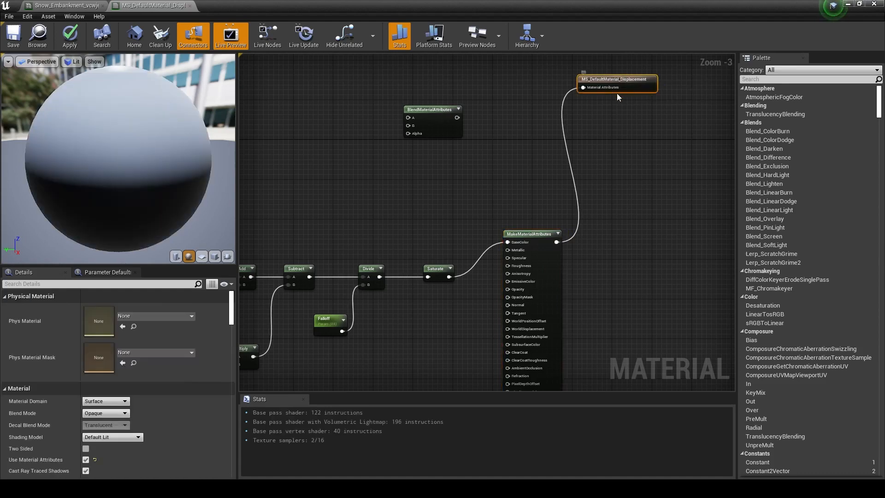
mouse_move(160, 187)
right_down()
mouse_move(160, 161)
mouse_move(160, 208)
mouse_move(160, 173)
right_up()
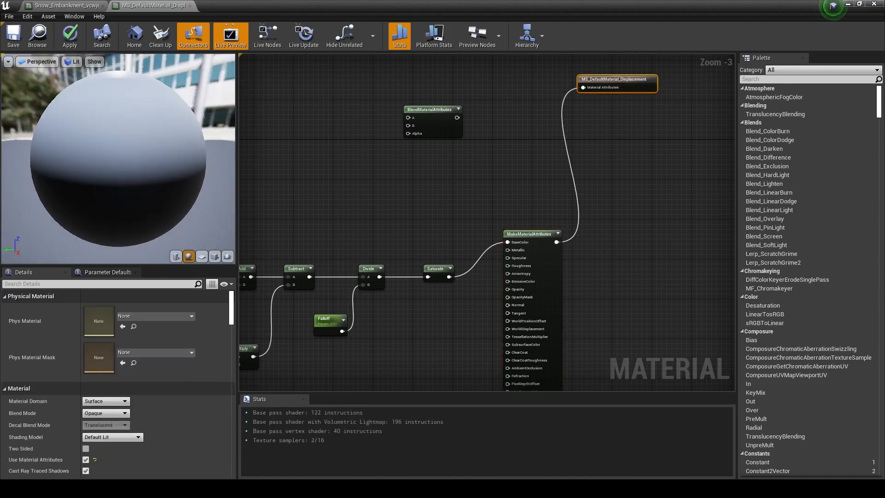
drag(159, 188, 155, 165)
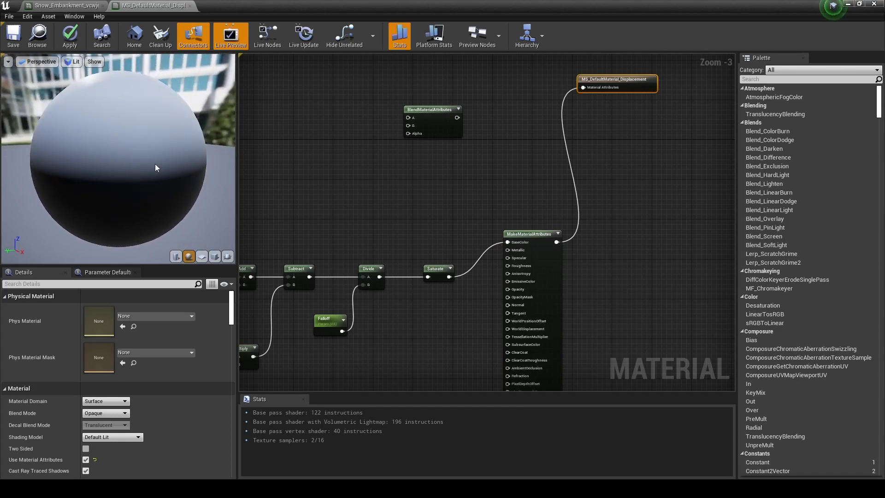
- Save the material changes and open the snow embankment's material instance in a small window beside the level view
click(68, 6)
click(13, 36)
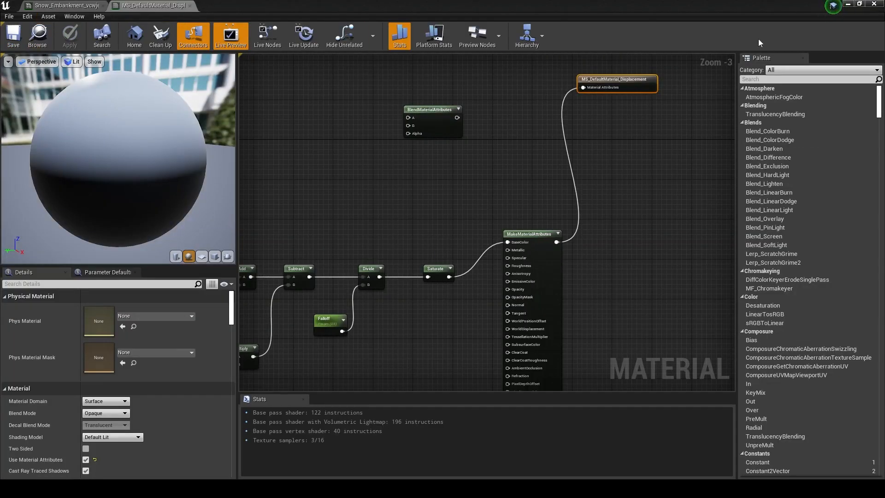
click(850, 4)
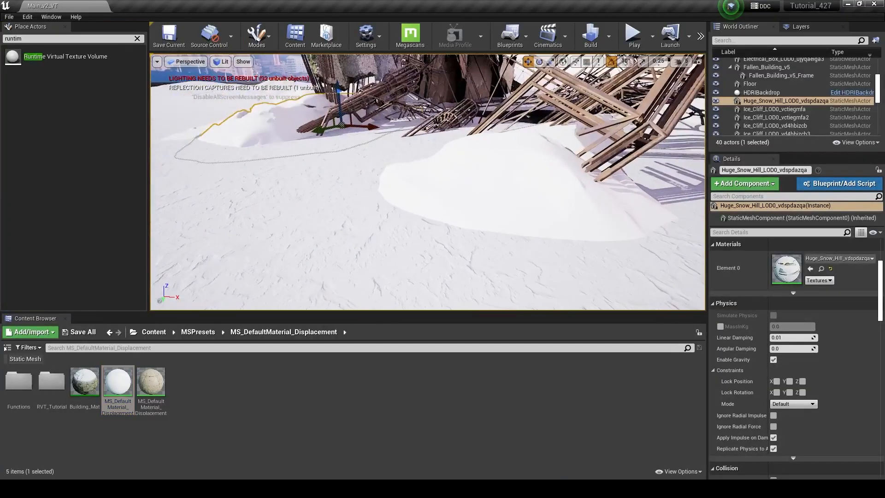
double_click(780, 260)
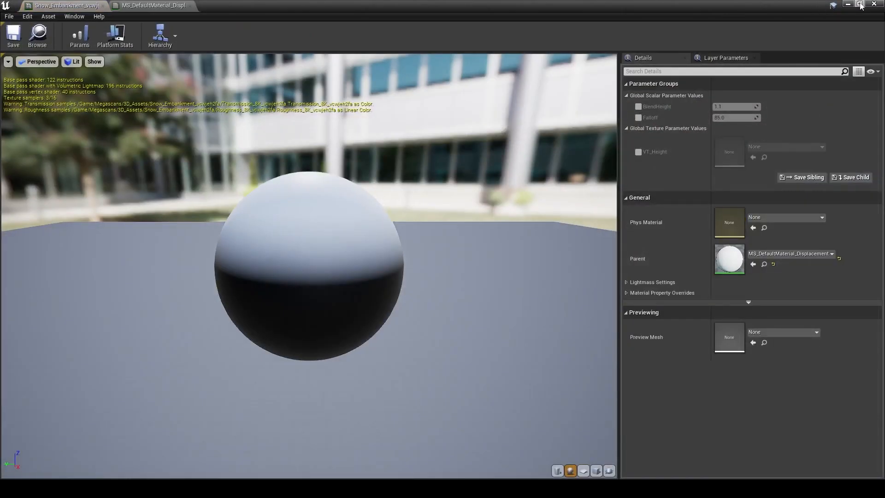
click(860, 4)
drag(415, 121, 140, 139)
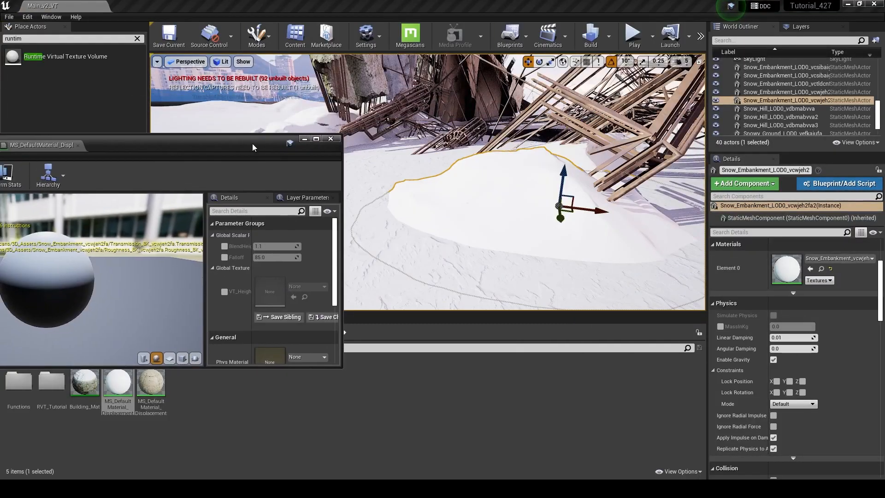
- Enable the BlendHeight and Falloff overrides in the snow embankment instance and raise Falloff to 126.774506
click(224, 247)
click(224, 257)
mouse_move(272, 257)
mouse_down()
mouse_move(309, 257)
mouse_move(282, 257)
mouse_up()
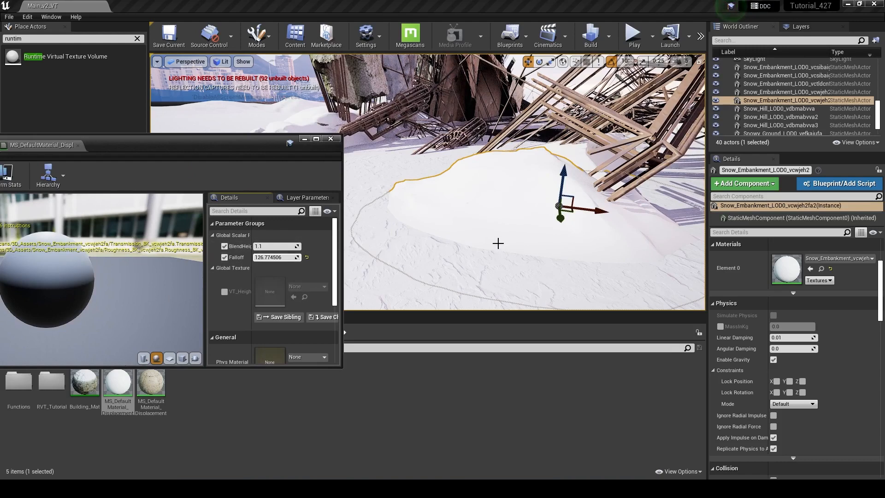
- Move the snow embankment mesh to another uneven patch of snowy ground and inspect how the black-and-white mask follows the terrain
drag(241, 140, 56, 202)
key(s)
mouse_move(415, 199)
right_down()
mouse_move(406, 205)
mouse_move(415, 203)
right_up()
drag(444, 193, 194, 115)
key(f)
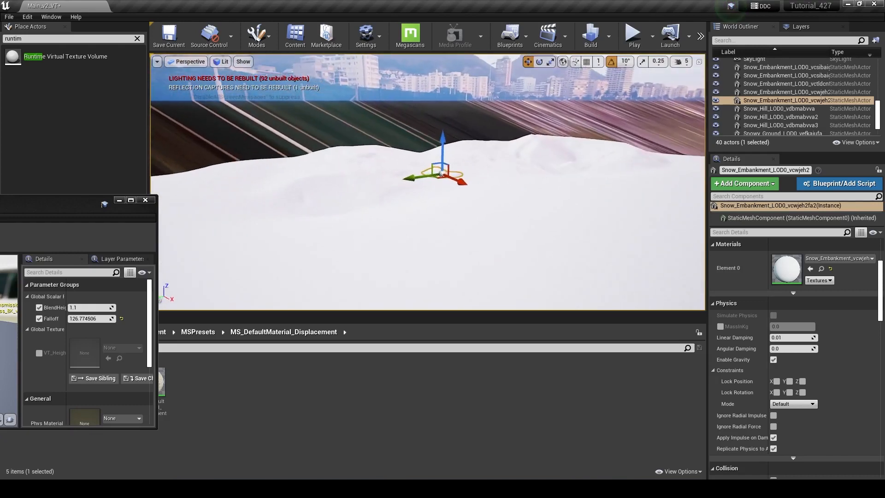
key(w)
right_drag(428, 184, 427, 235)
right_drag(221, 121, 222, 123)
drag(395, 155, 396, 160)
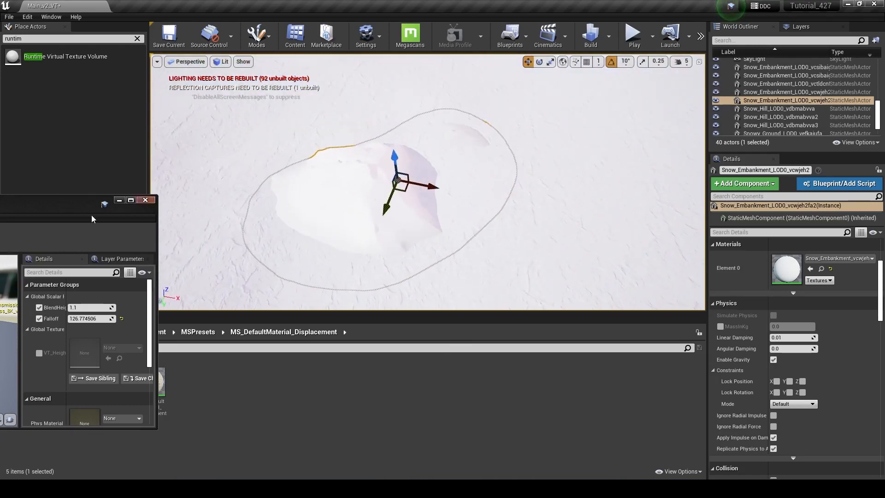
right_drag(221, 216, 203, 198)
mouse_move(581, 270)
right_down()
mouse_move(560, 253)
mouse_move(567, 263)
right_up()
drag(503, 246, 217, 156)
- Raise the instance's BlendHeight to 4.031673 and its Falloff to 158.644257
drag(87, 308, 96, 307)
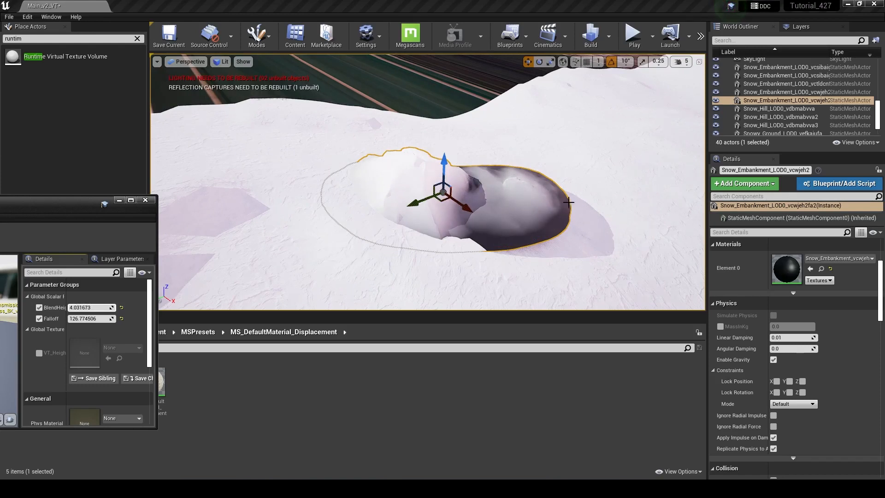
drag(90, 319, 136, 314)
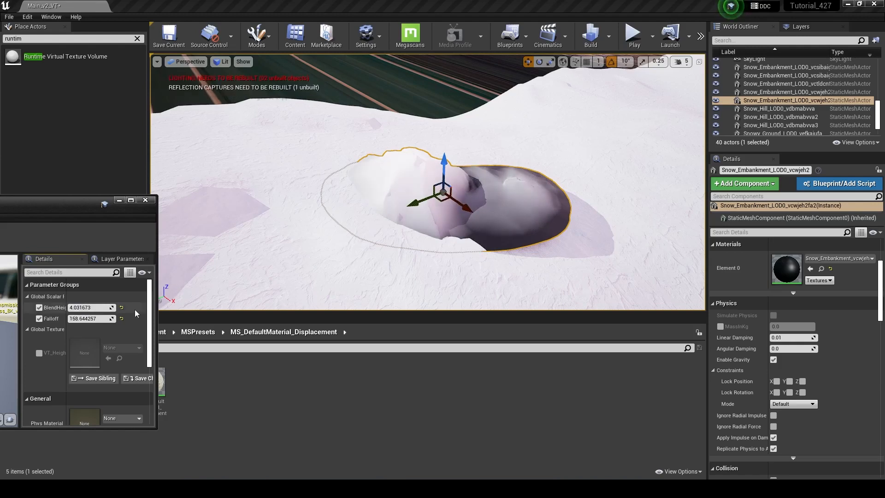
- Lower BlendHeight to 3.053528 and below, and undo the embankment's test move together with the latest parameter changes
click(130, 200)
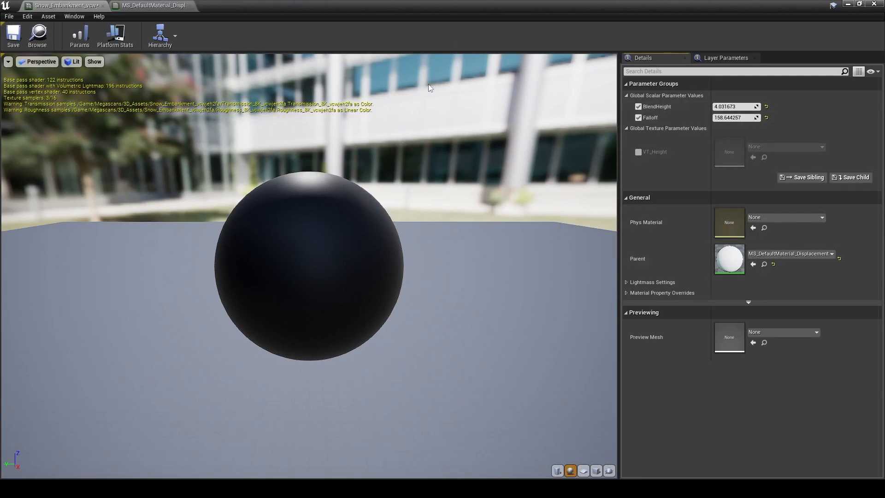
drag(733, 106, 723, 106)
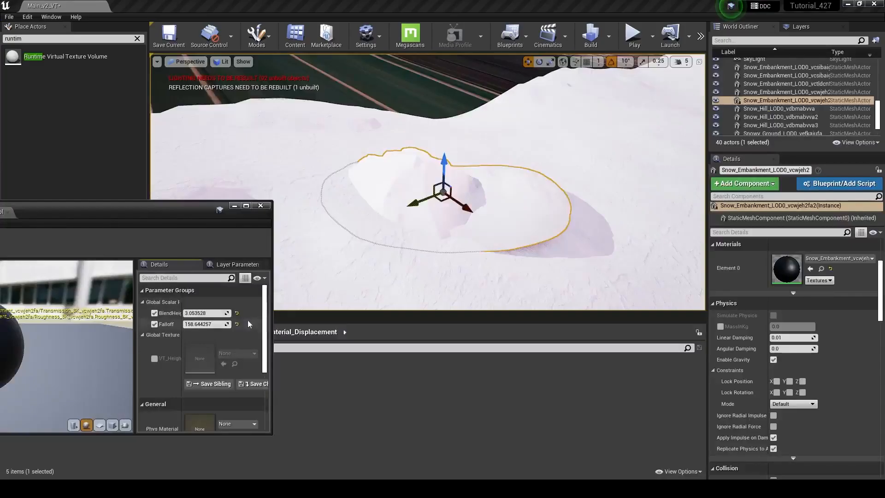
drag(206, 313, 191, 313)
right_drag(446, 162, 446, 162)
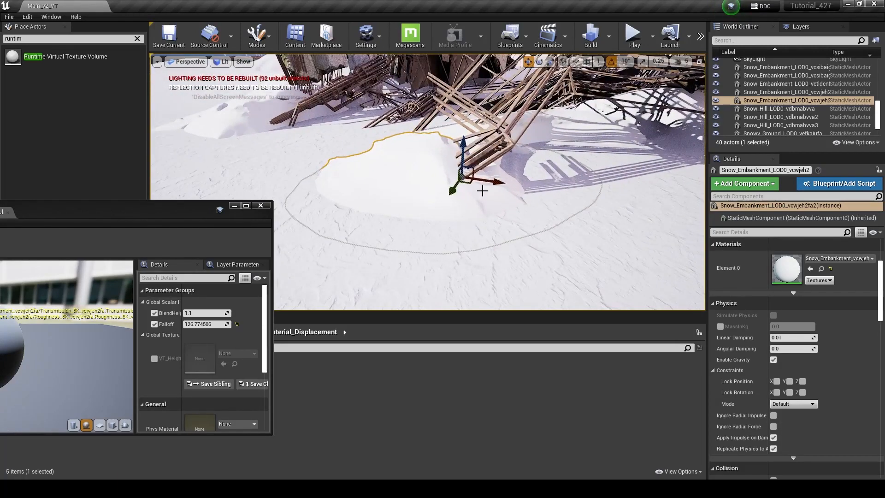
- Reset the instance's Falloff to its default and turn off the BlendHeight and Falloff overrides
drag(215, 208, 305, 204)
click(327, 321)
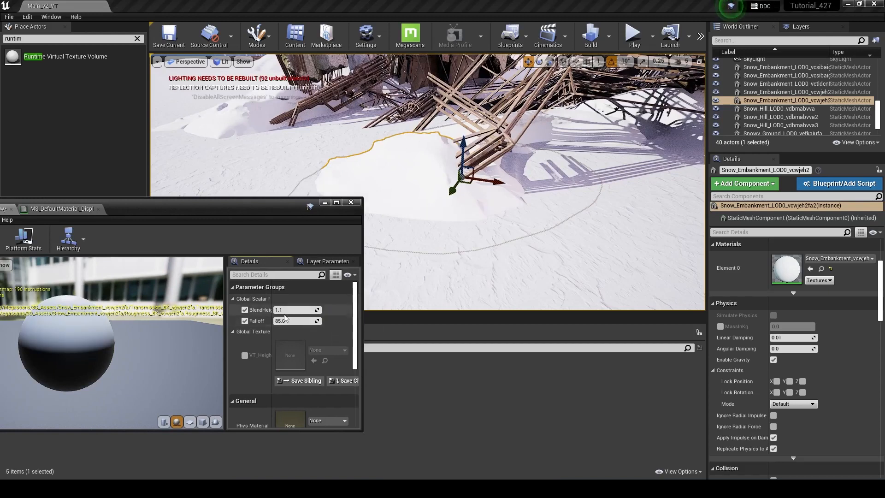
click(245, 310)
drag(106, 203, 196, 214)
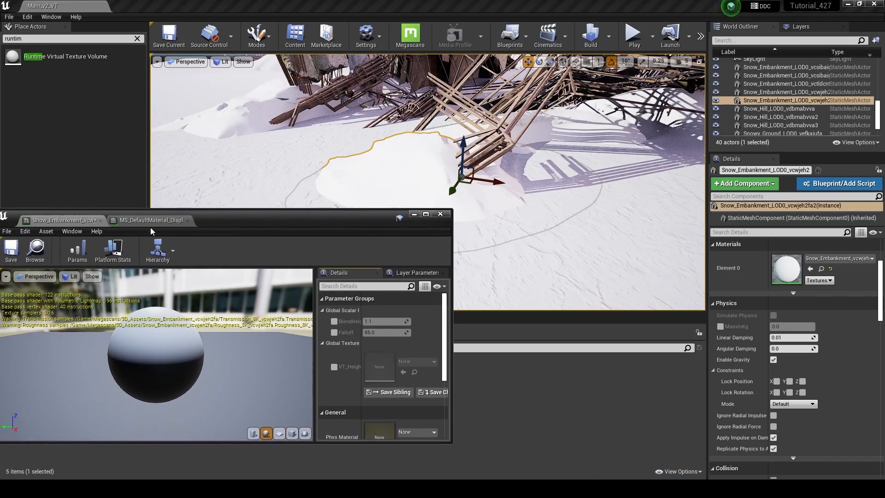
- Return to the MS_DefaultMaterial_Displacement graph, disconnect the material output, and delete the temporary MakeMaterialAttributes node
click(151, 221)
double_click(353, 213)
mouse_move(625, 242)
right_down()
mouse_move(630, 261)
mouse_move(627, 208)
mouse_move(628, 253)
right_up()
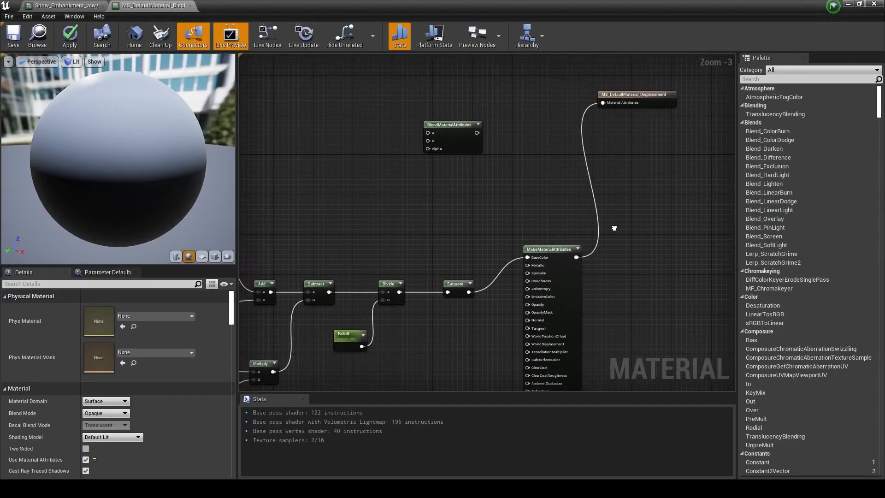
alt+click(600, 104)
right_drag(555, 254, 677, 304)
click(660, 300)
key(Delete)
- Reconnect the MF_Displacement result to the Material Attributes input of the material output
scroll(619, 244, down, 4)
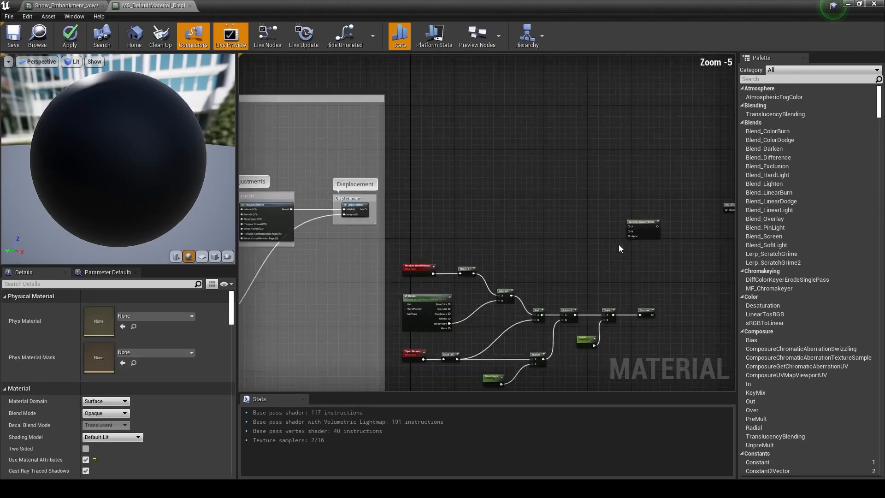
click(497, 222)
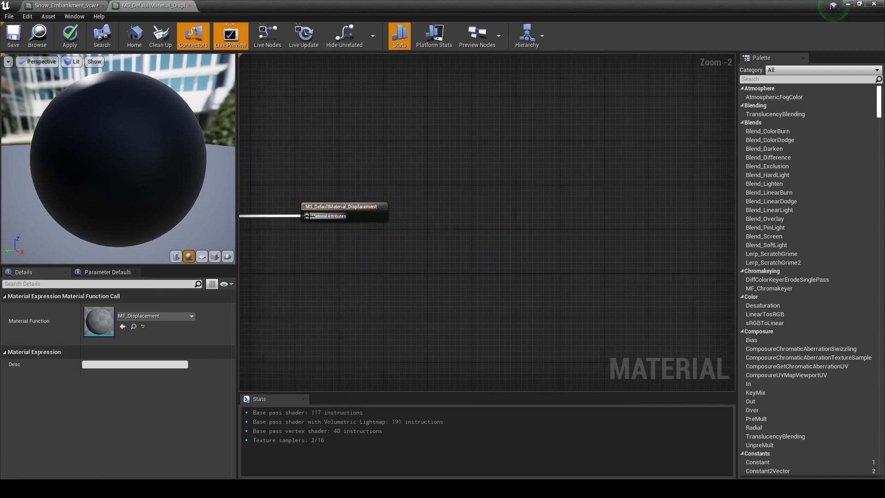
scroll(312, 237, down, 4)
right_drag(314, 239, 679, 205)
scroll(559, 264, up, 3)
right_drag(525, 329, 508, 291)
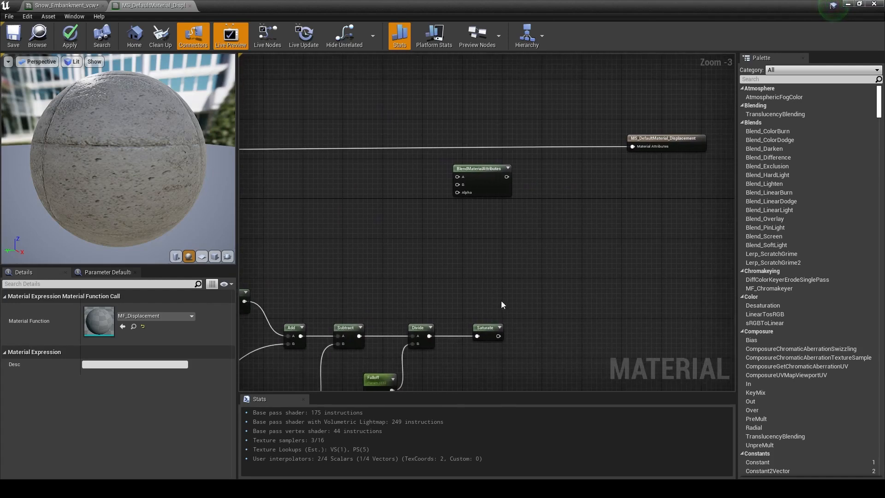
- Place BlendMaterialAttributes on the line to the material output and connect Saturate's result to its Alpha input
drag(483, 327, 479, 327)
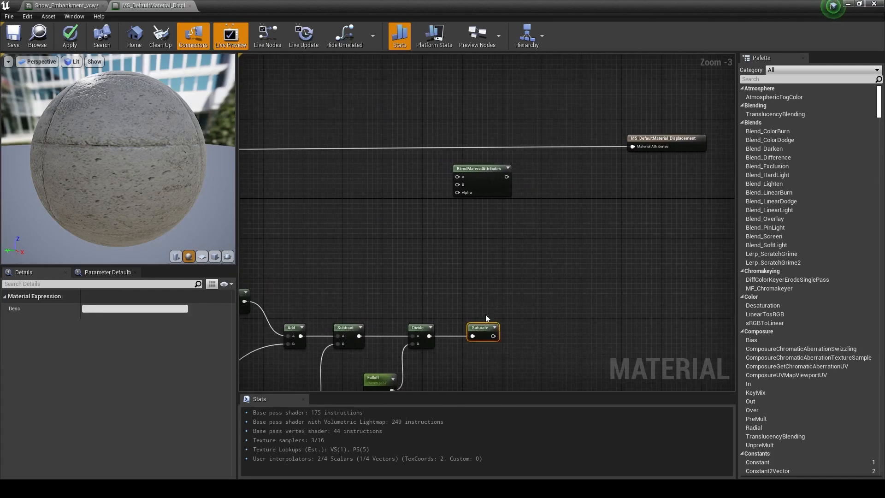
drag(493, 336, 470, 139)
right_drag(469, 139, 636, 231)
scroll(553, 217, down, 2)
scroll(664, 238, up, 3)
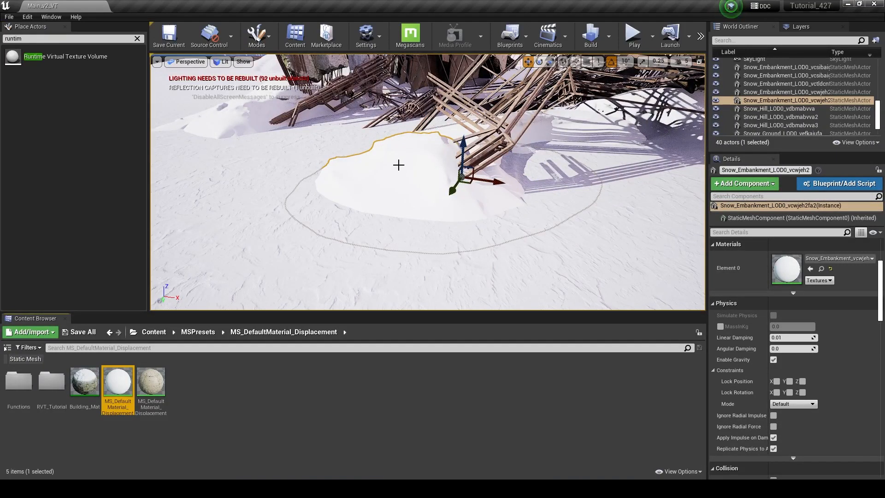
mouse_move(408, 488)
click(438, 442)
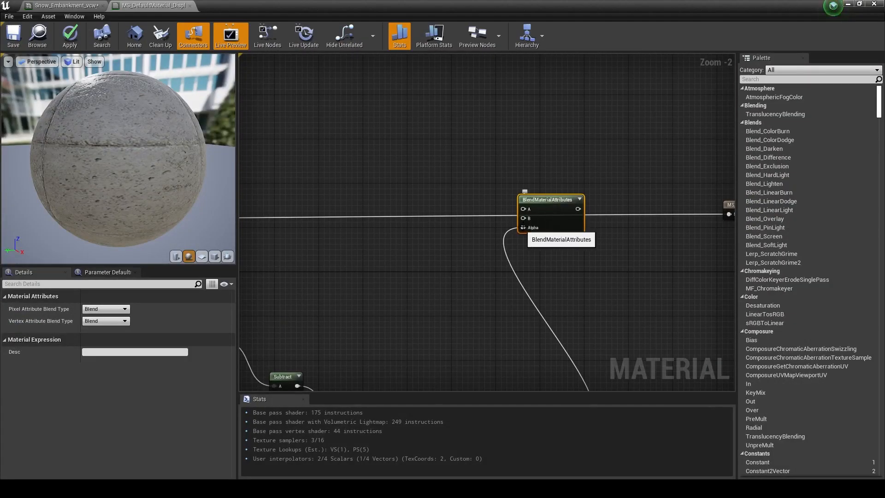
- Connect MF_Displacement's result to the B input of BlendMaterialAttributes and break the existing link into the material output
right_drag(523, 227, 540, 213)
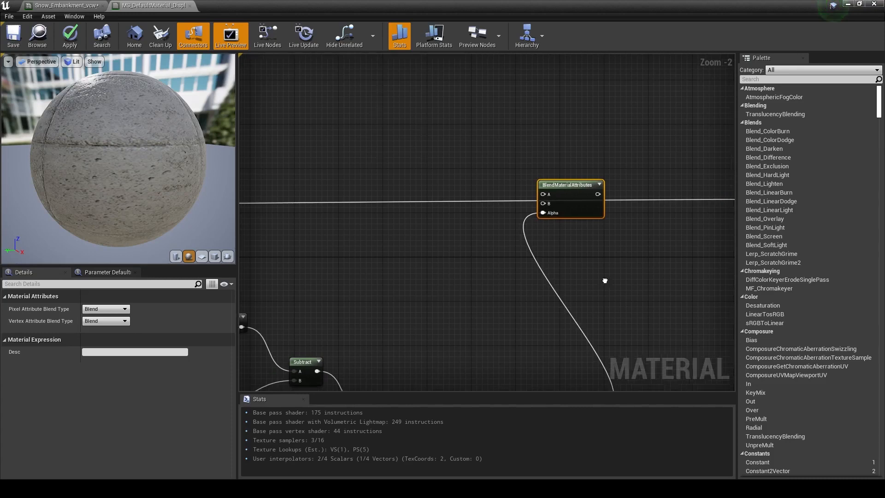
scroll(543, 203, down, 3)
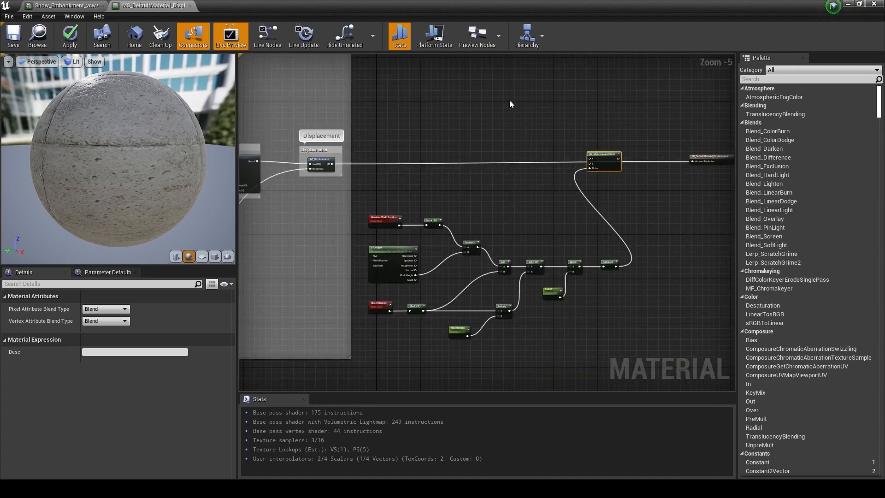
right_drag(508, 176, 499, 234)
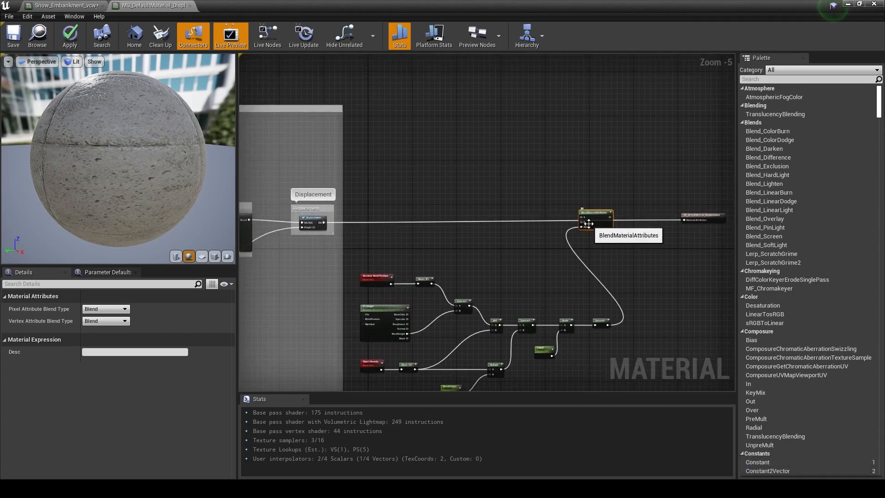
right_drag(389, 197, 409, 199)
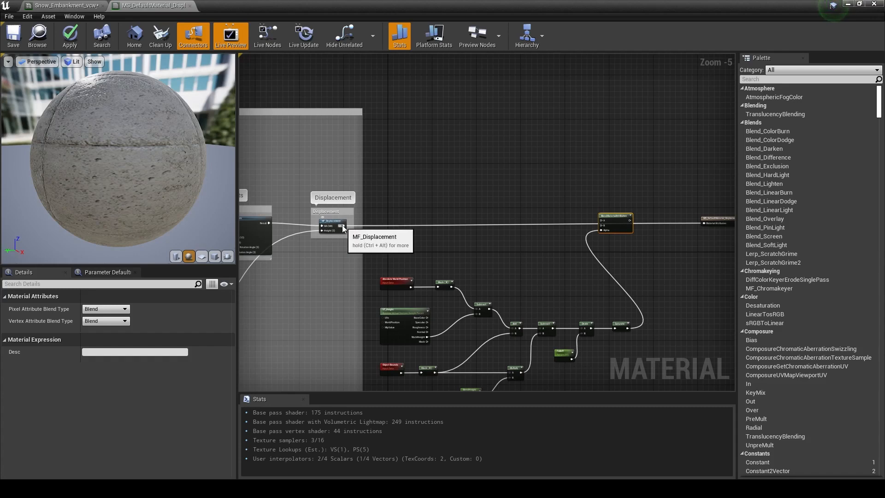
drag(343, 225, 602, 225)
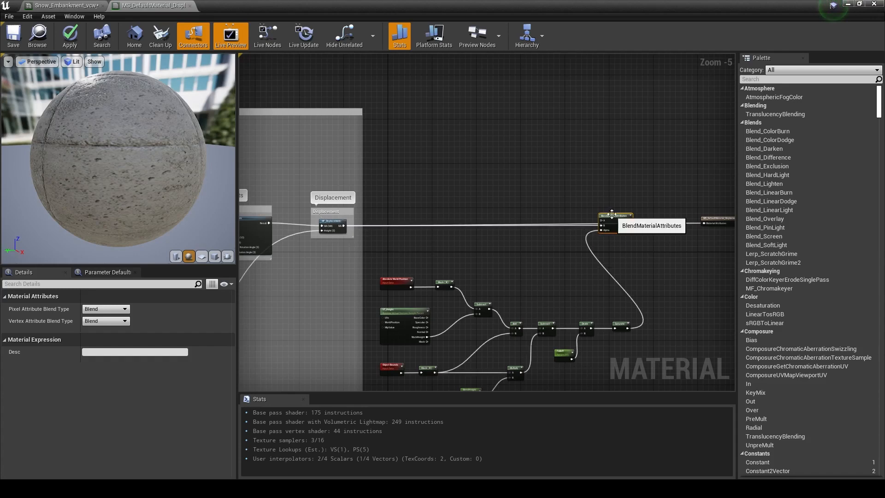
alt+click(710, 222)
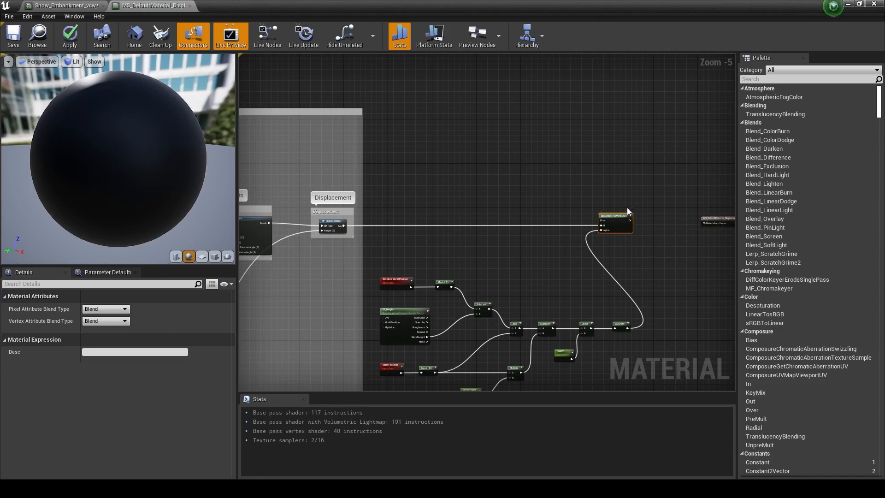
- Add a RuntimeVirtualTextureSampleParameter node in the empty area above the link from MF_Displacement to BlendMaterialAttributes
right_click(417, 100)
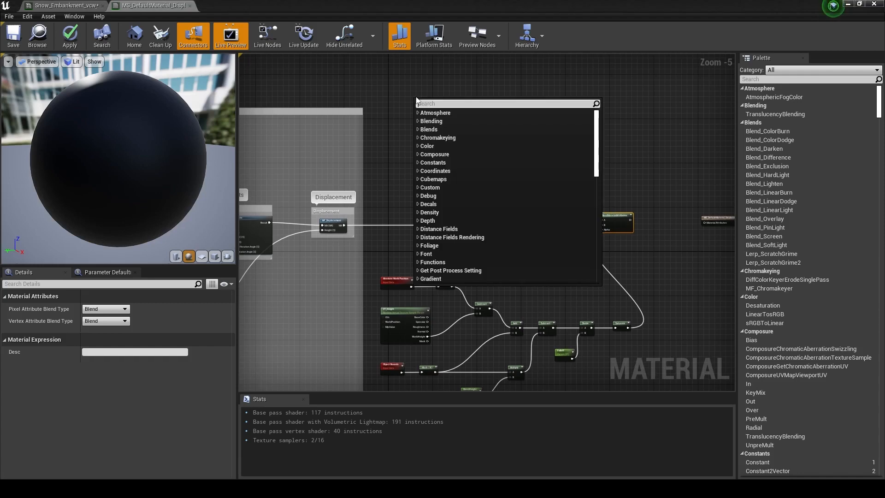
text(virtual)
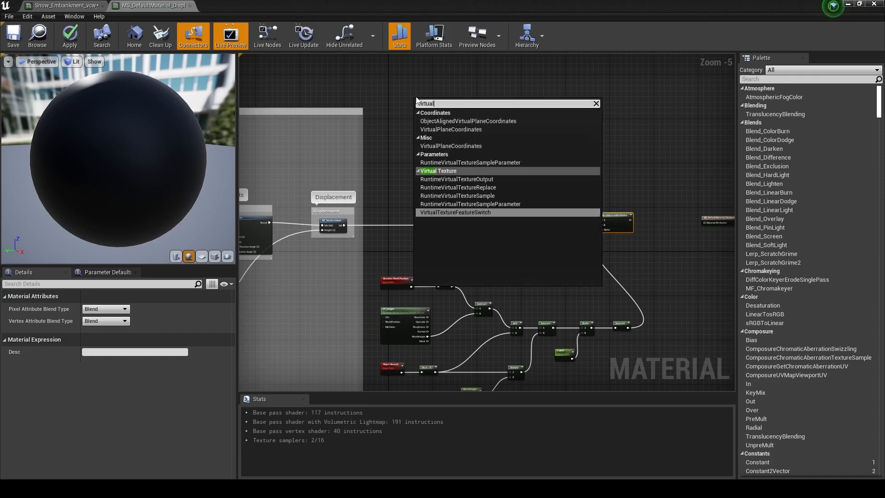
click(505, 162)
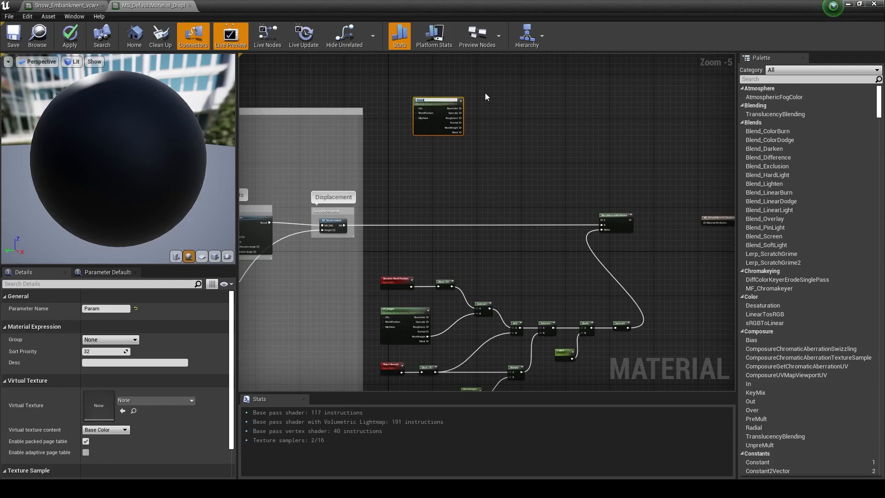
- Name the new runtime virtual texture sample parameter VT_Landscape_Mat
text(VT_Landscape_Mat)
key(Return)
scroll(486, 93, up, 2)
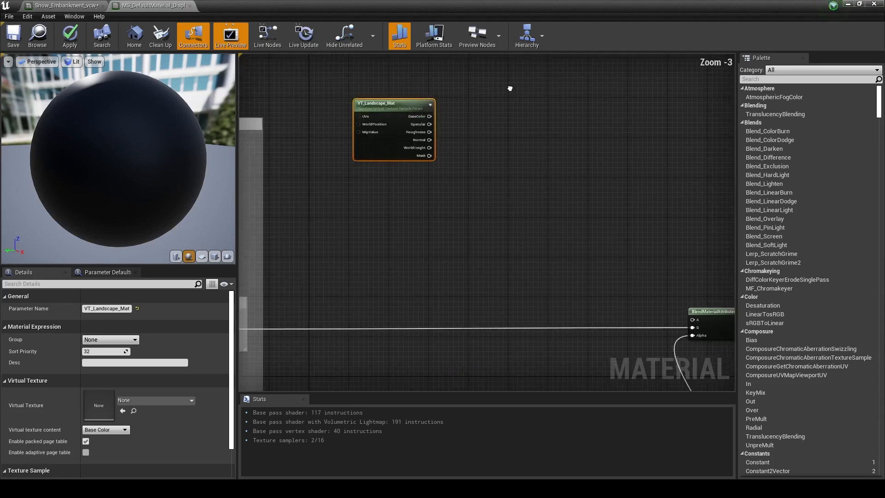
right_drag(513, 90, 492, 65)
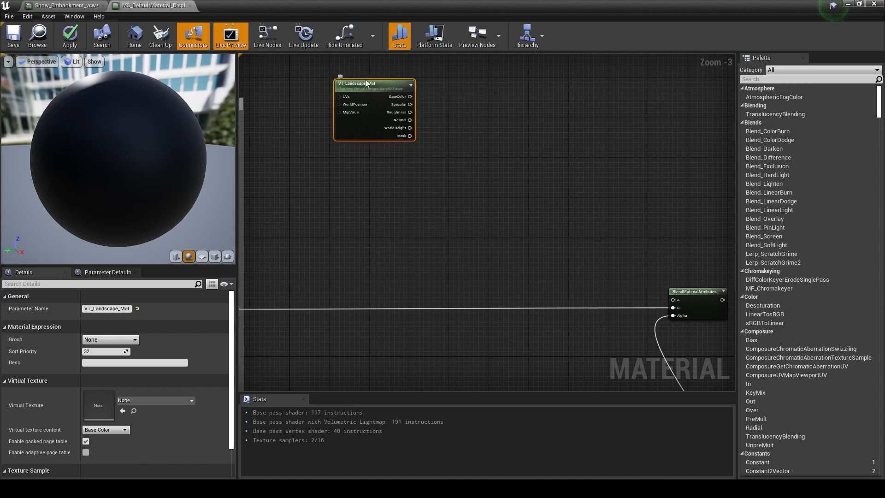
- Add a MakeMaterialAttributes node beside the VT_Landscape_Mat sampler
scroll(373, 88, down, 1)
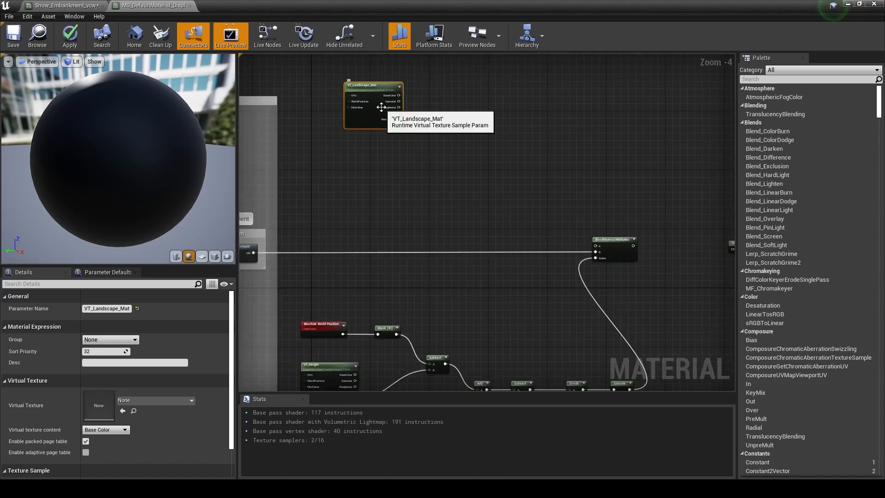
scroll(521, 123, down, 1)
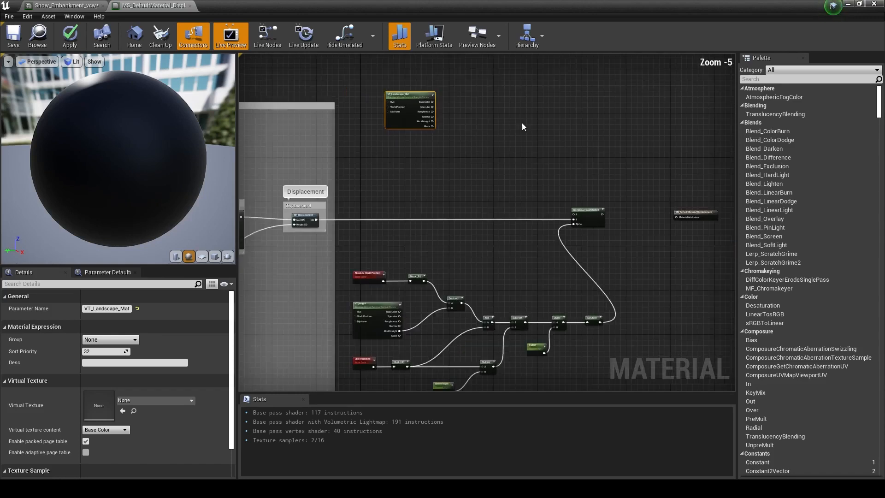
right_click(474, 107)
text(make)
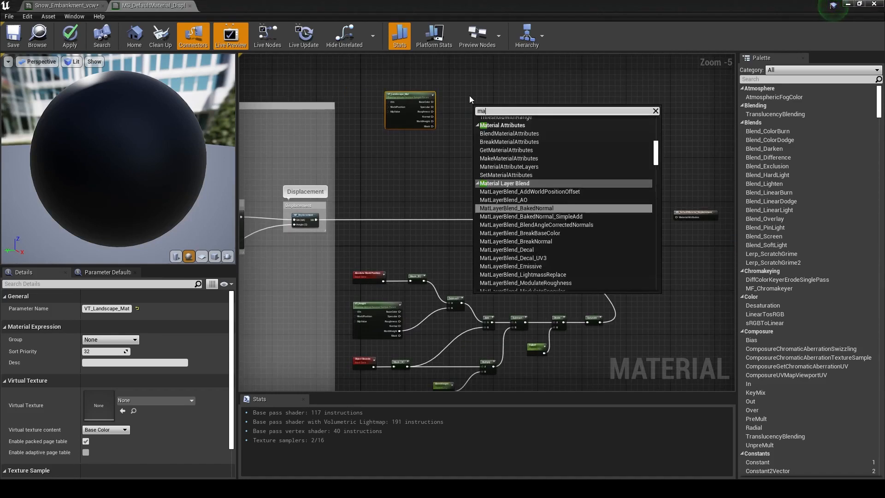
key(Return)
scroll(515, 106, up, 4)
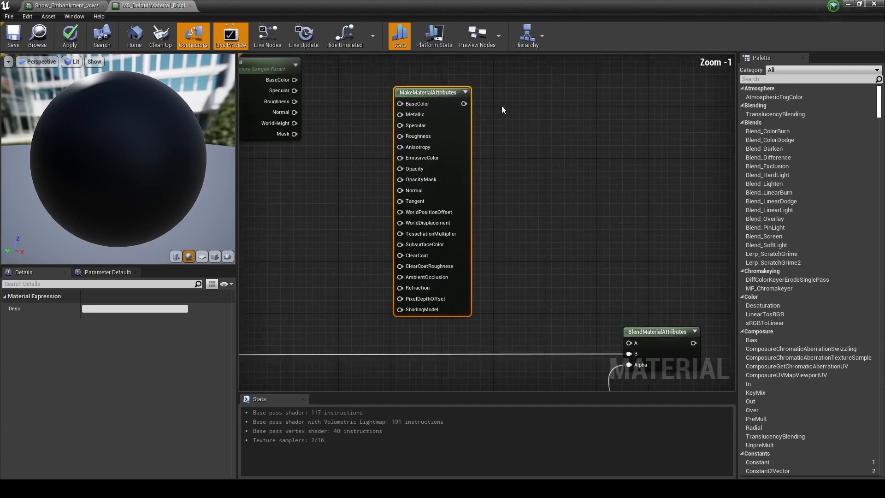
scroll(475, 113, down, 4)
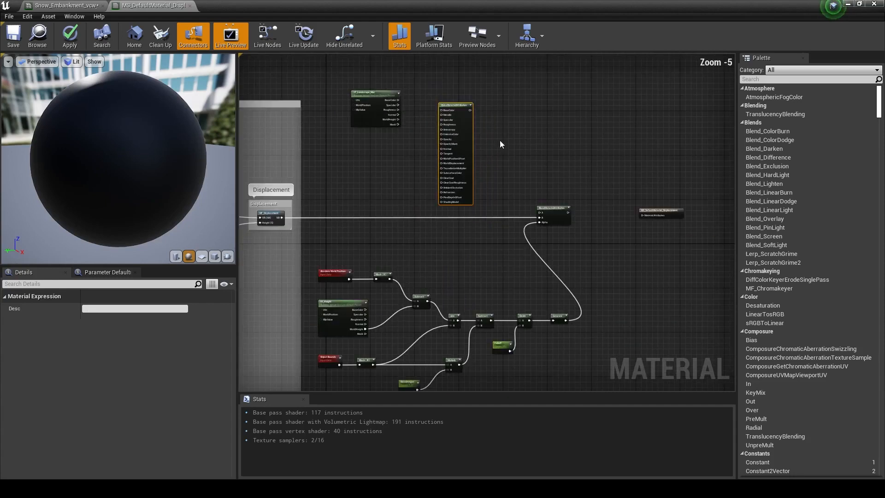
- Connect VT_Landscape_Mat's BaseColor, Specular, Roughness and Normal outputs to the matching inputs of MakeMaterialAttributes
click(550, 216)
scroll(548, 215, up, 3)
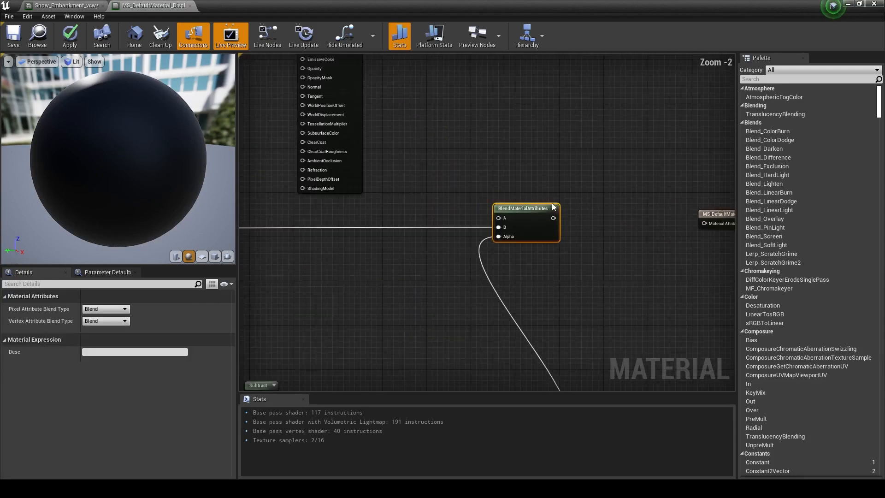
right_drag(538, 204, 595, 224)
right_drag(544, 184, 652, 250)
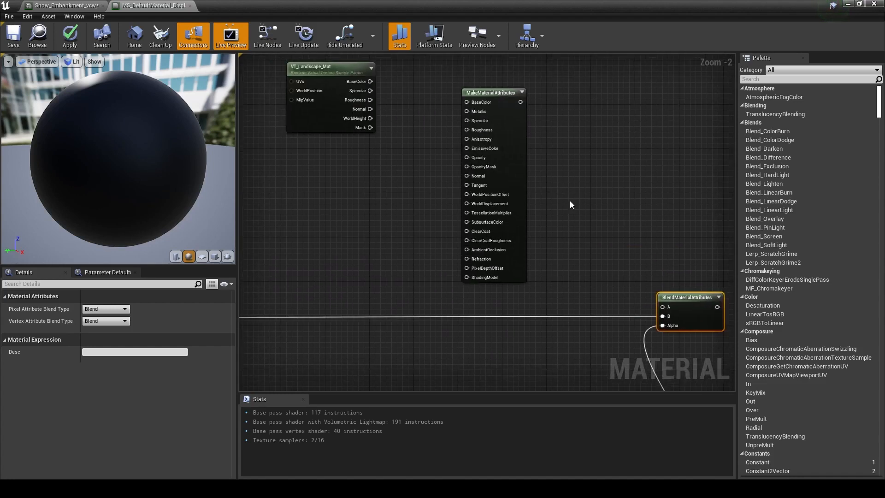
drag(369, 82, 467, 102)
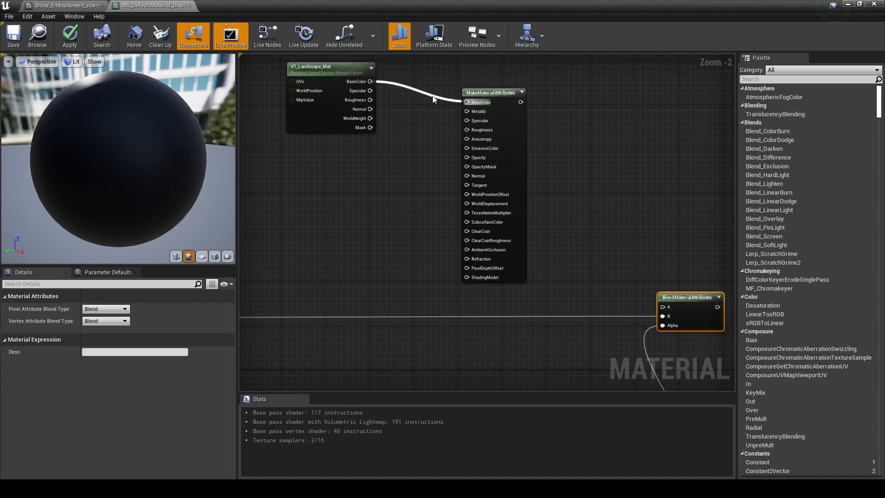
drag(373, 90, 467, 175)
right_drag(589, 137, 509, 158)
right_drag(274, 73, 392, 103)
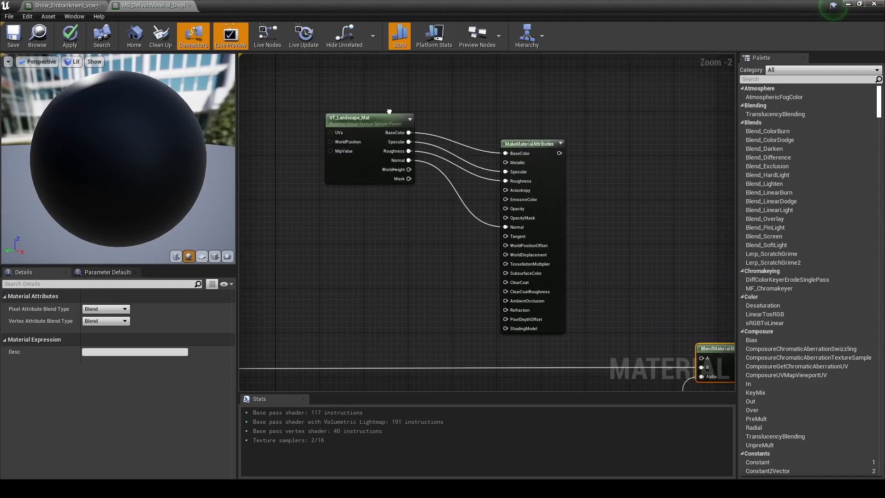
- Set the virtual texture content of VT_Landscape_Mat to Base Color, Normal, Roughness, Specular
click(361, 117)
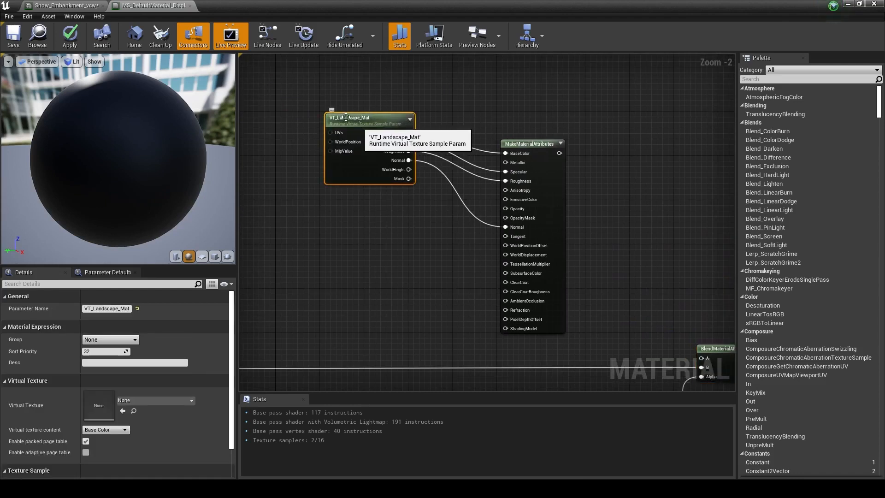
scroll(194, 375, down, 1)
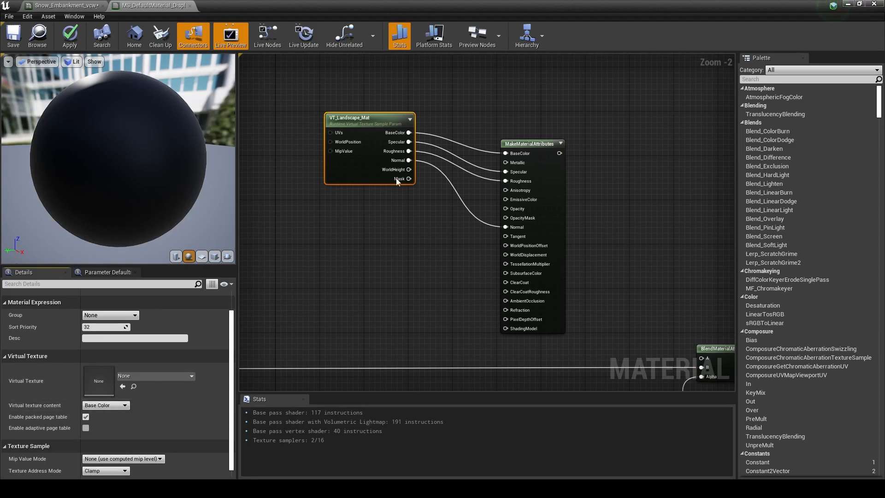
click(117, 407)
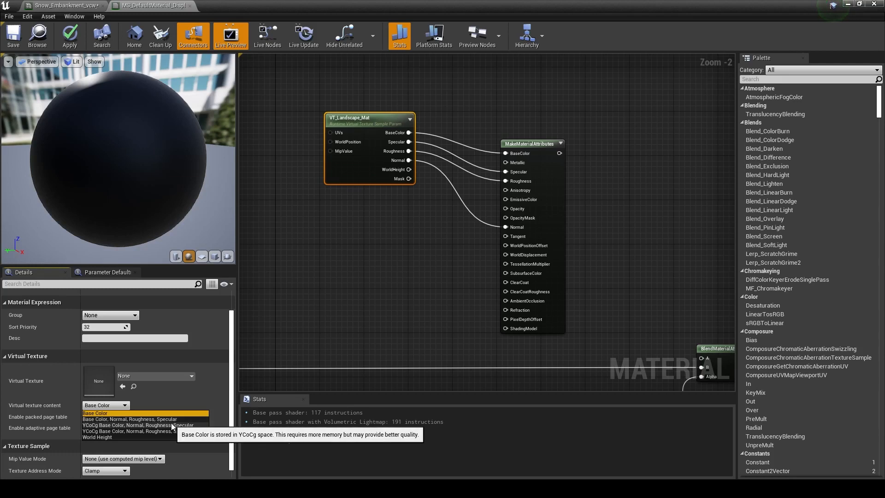
click(124, 419)
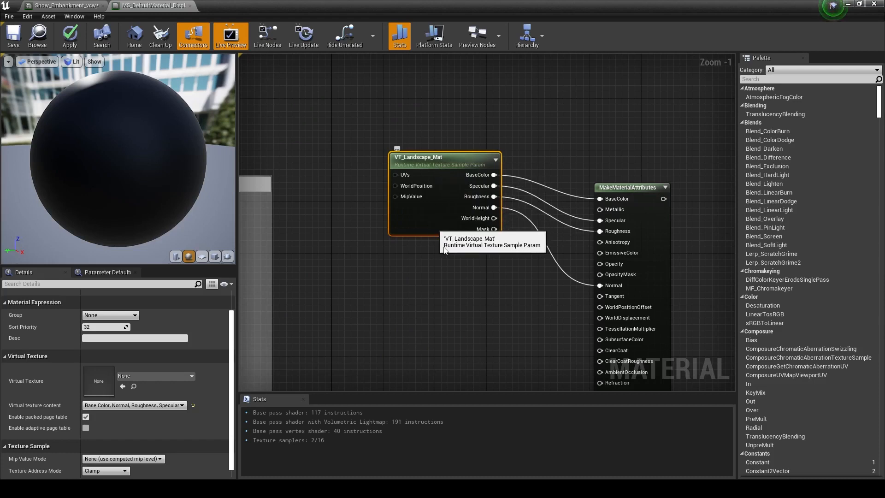
- Set the virtual texture content of the VT_Height sampler to World Height
right_drag(453, 273, 445, 141)
scroll(452, 185, down, 3)
click(388, 258)
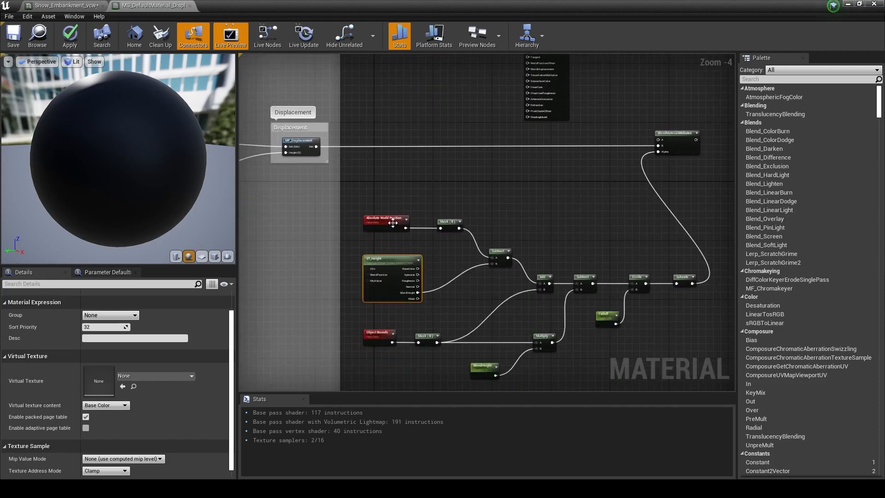
scroll(416, 218, up, 2)
right_drag(392, 273, 422, 265)
click(125, 405)
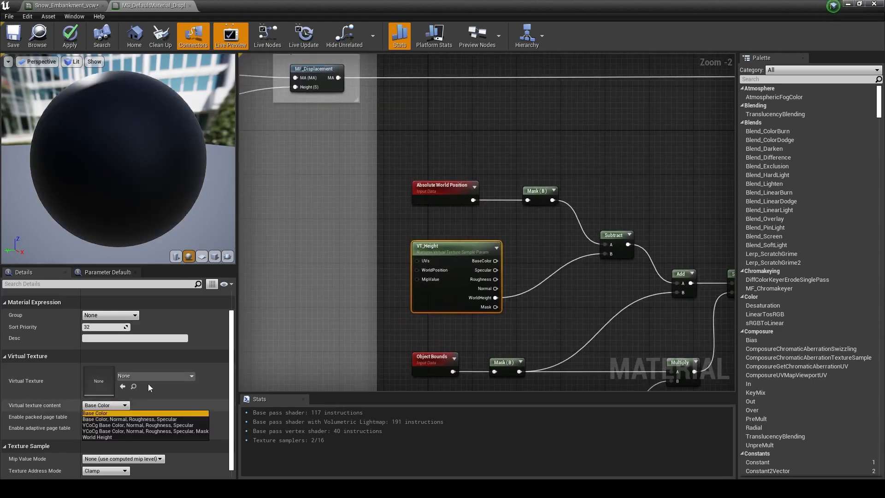
click(137, 436)
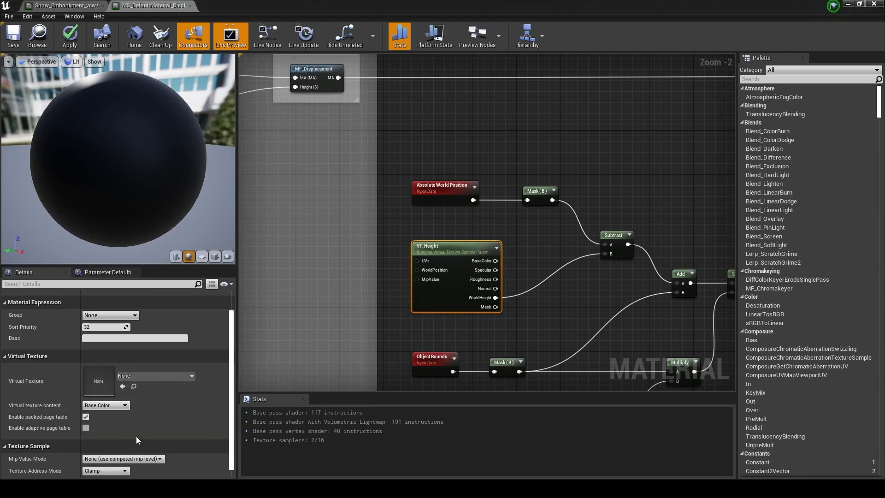
- Review the VT_Landscape_Mat sampler's links and content setting, along with the Megascans material nodes feeding the displacement
scroll(375, 139, down, 2)
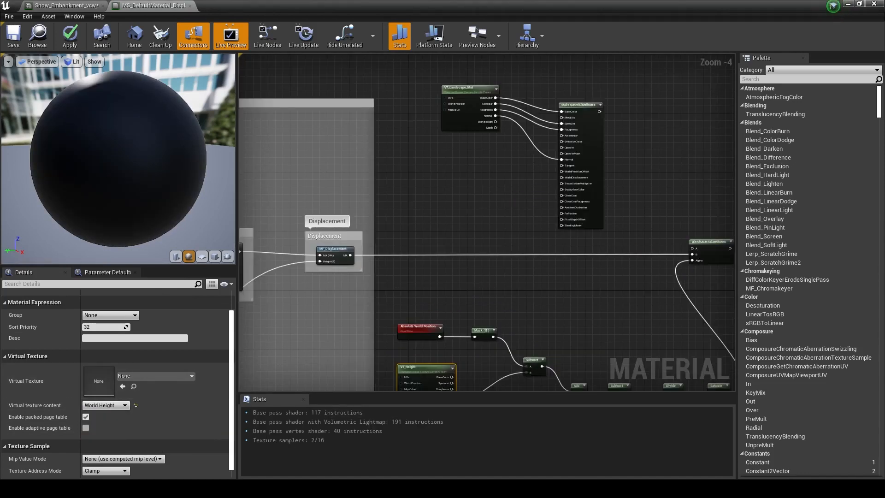
right_drag(536, 167, 512, 206)
scroll(505, 131, up, 4)
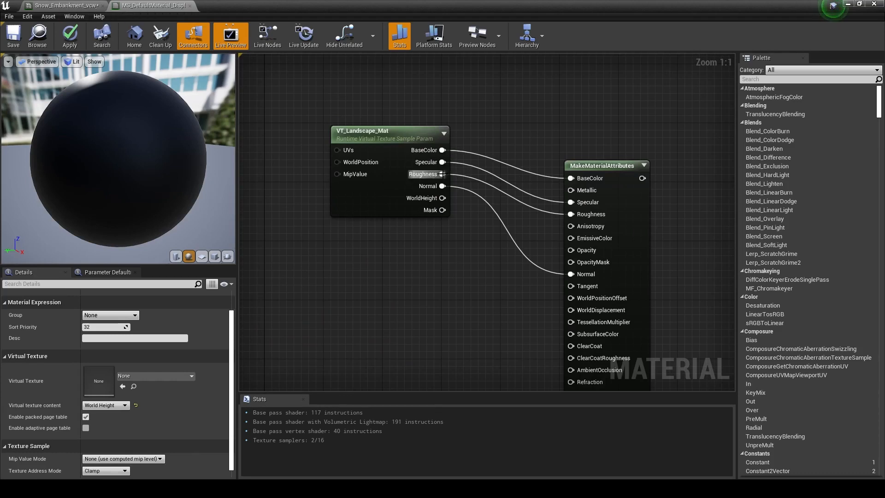
right_drag(480, 233, 463, 185)
scroll(461, 184, down, 2)
click(384, 99)
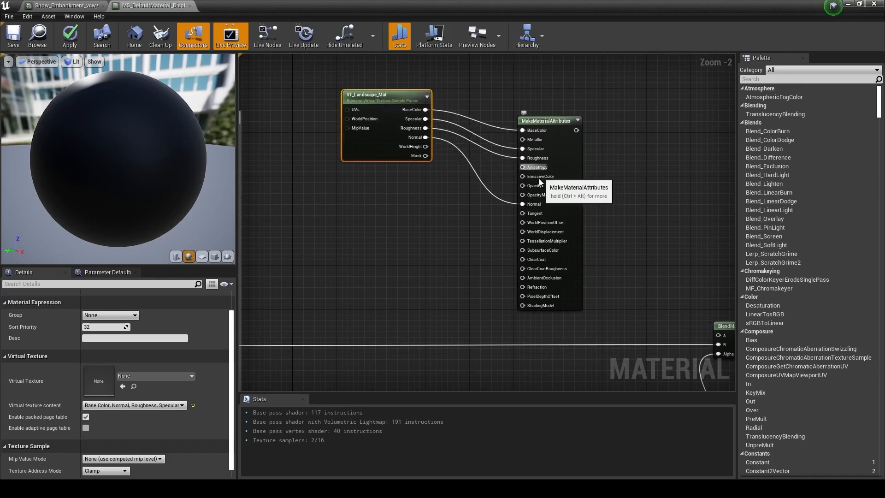
right_drag(477, 257, 574, 245)
scroll(461, 209, down, 1)
right_drag(454, 220, 667, 227)
scroll(580, 231, down, 3)
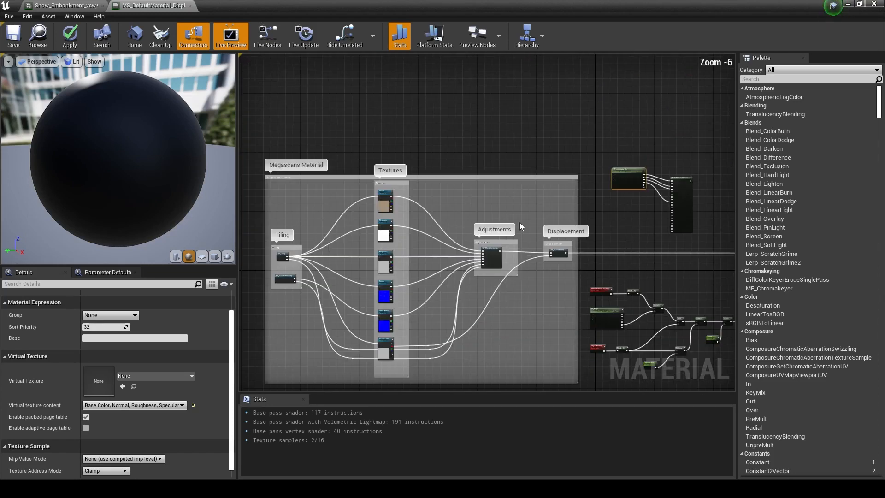
right_drag(428, 155, 458, 109)
right_drag(584, 172, 517, 200)
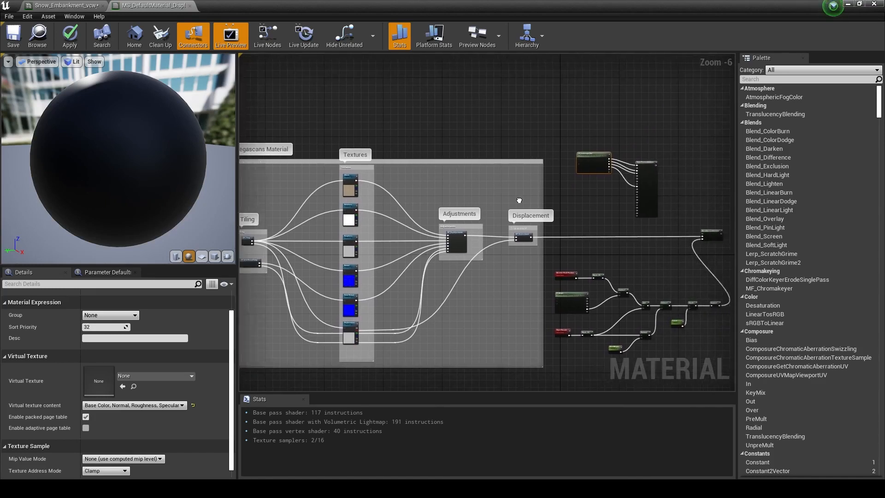
- Add a GetMaterialAttributes node fed by the MA output of MF_Displacement
scroll(471, 243, up, 5)
right_drag(618, 299, 464, 269)
scroll(549, 261, down, 2)
right_drag(554, 255, 502, 258)
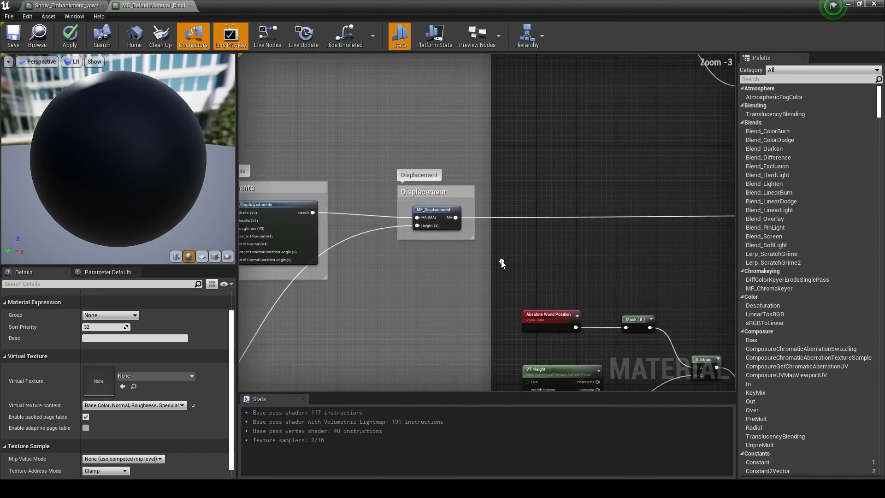
scroll(510, 255, down, 1)
right_drag(484, 227, 474, 215)
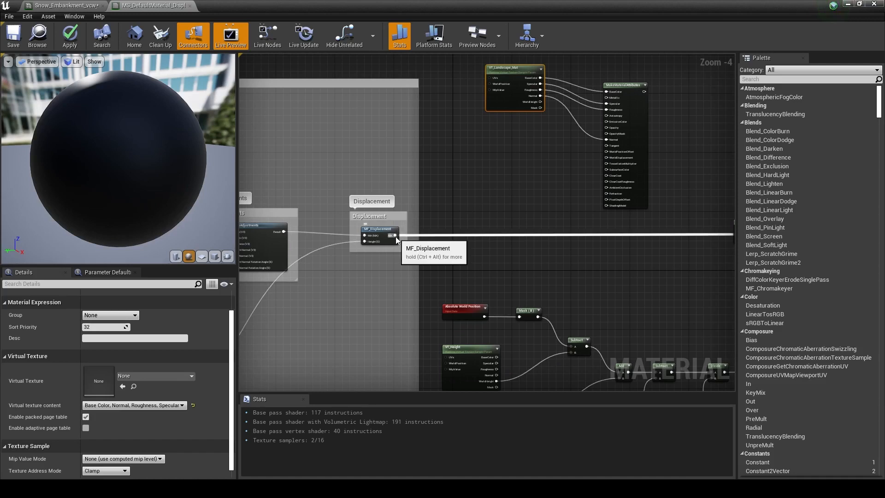
drag(394, 236, 447, 210)
text(ge)
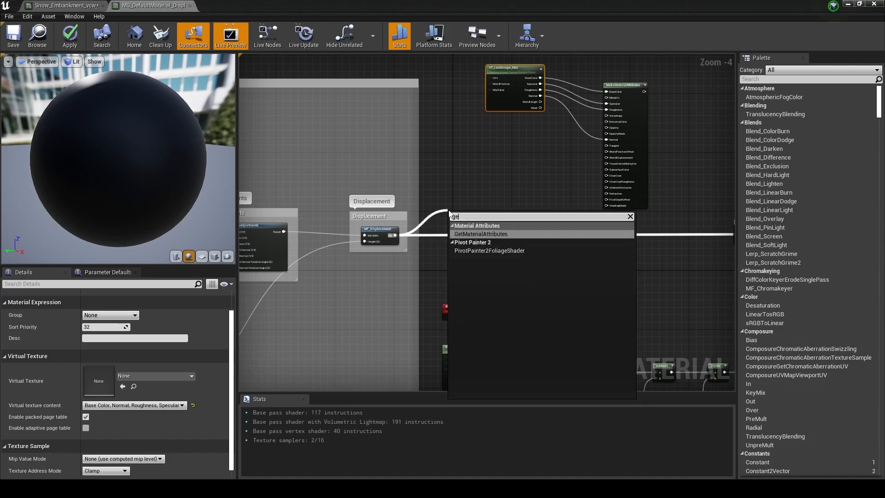
key(Return)
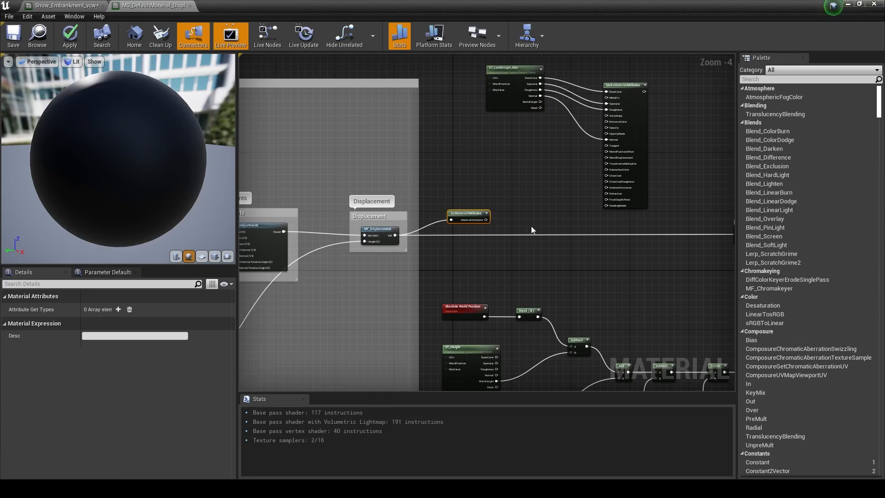
- Add one attribute get type to GetMaterialAttributes and set it to Normal
click(118, 309)
click(106, 322)
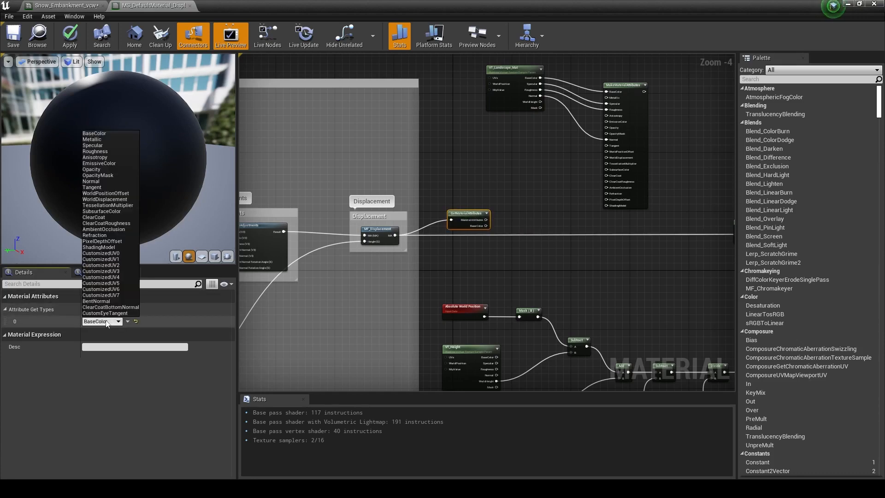
click(99, 182)
- Add a Transform vector node fed by the Normal output of GetMaterialAttributes
scroll(533, 249, up, 2)
drag(464, 215, 494, 238)
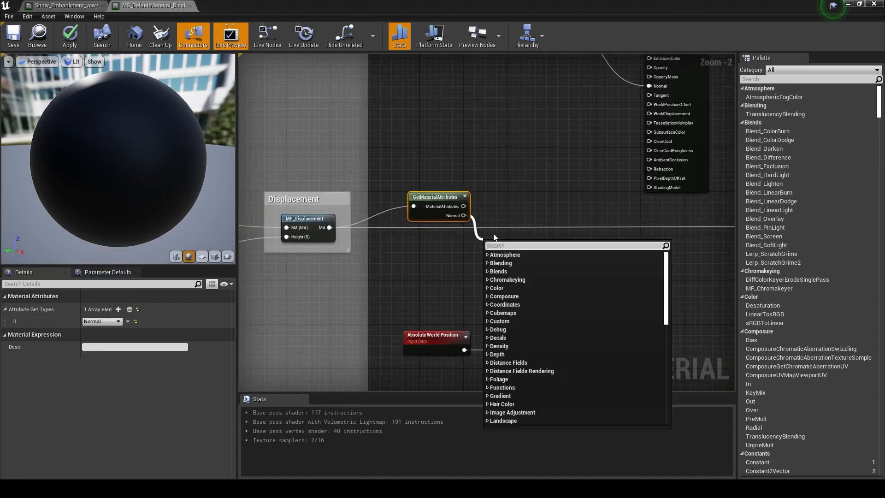
text(trans)
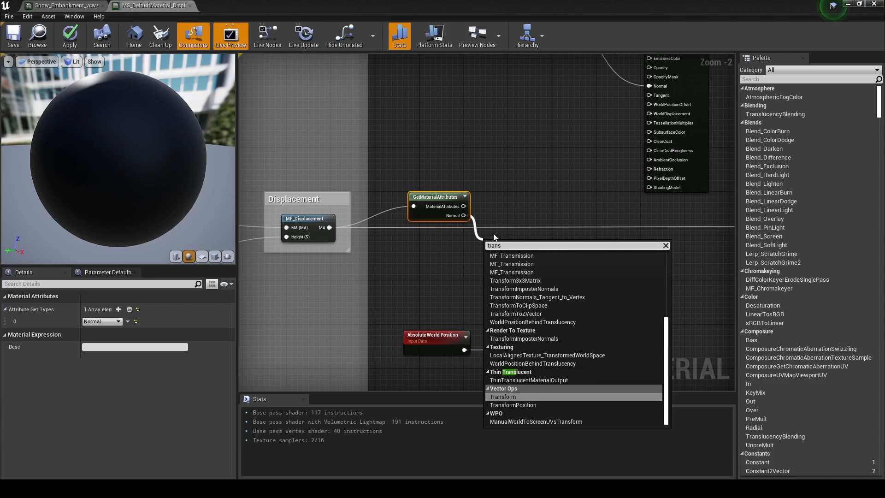
key(Return)
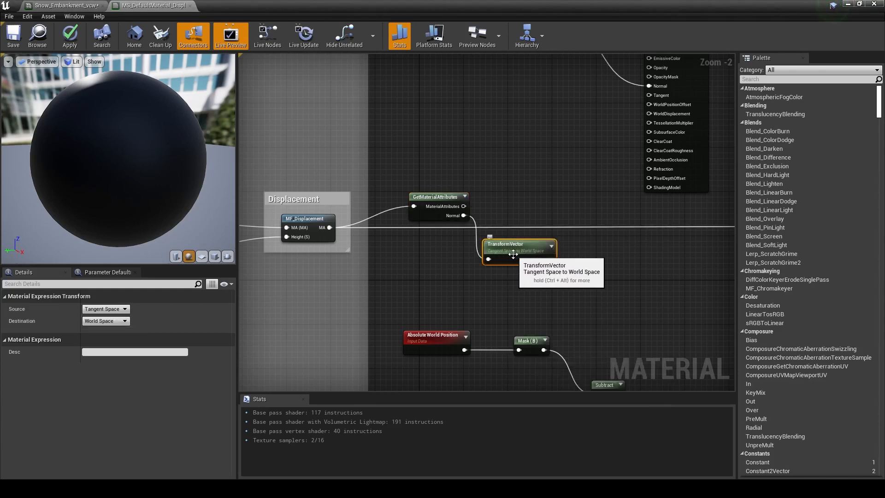
- Add a SetMaterialAttributes node fed by the MaterialAttributes output of GetMaterialAttributes
right_drag(689, 255, 593, 273)
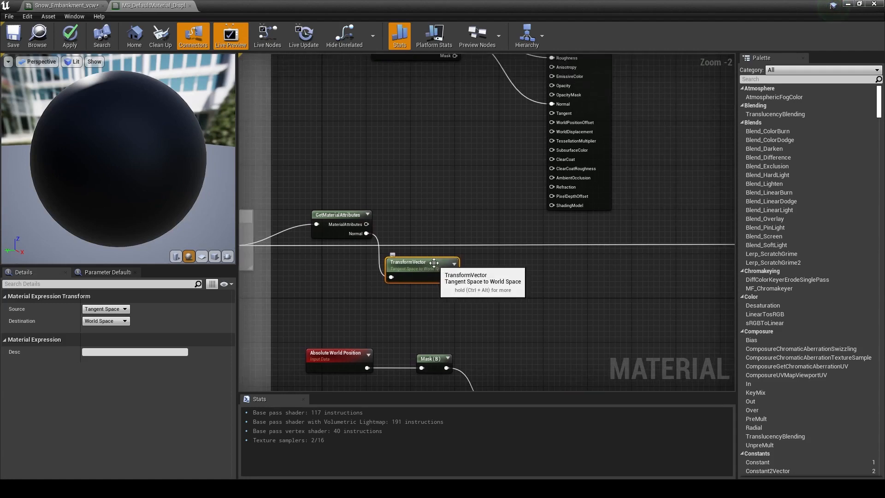
drag(366, 224, 377, 225)
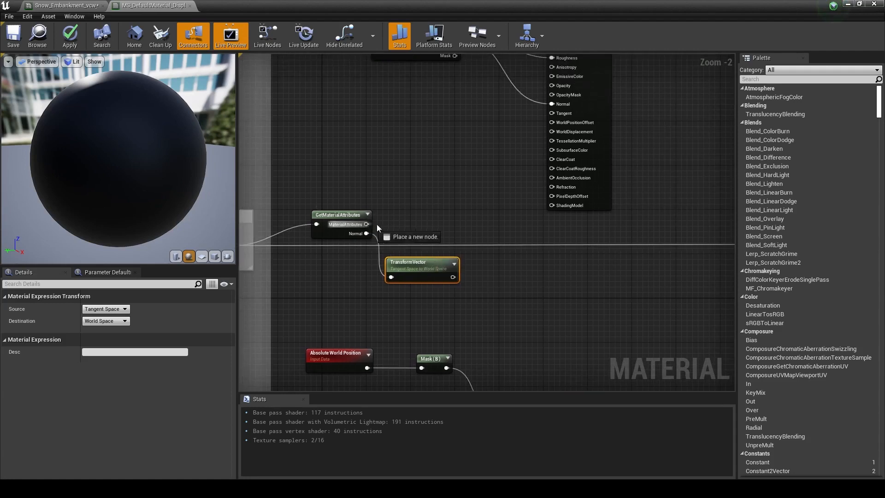
drag(467, 228, 474, 226)
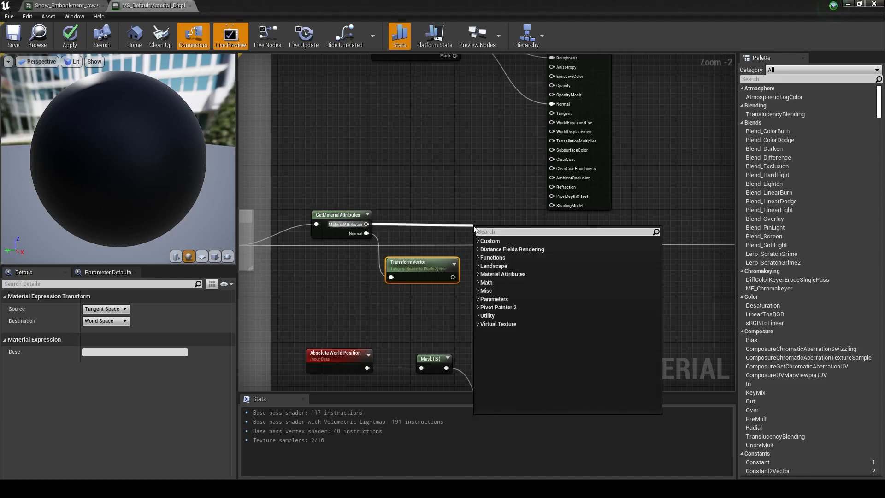
text(setma)
key(Return)
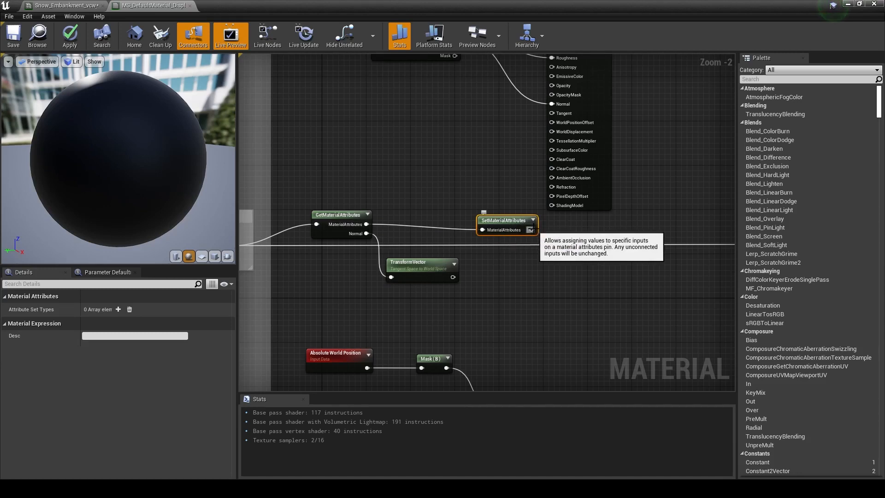
- Add a Normal attribute to SetMaterialAttributes and feed it from the TransformVector output
click(118, 309)
click(113, 322)
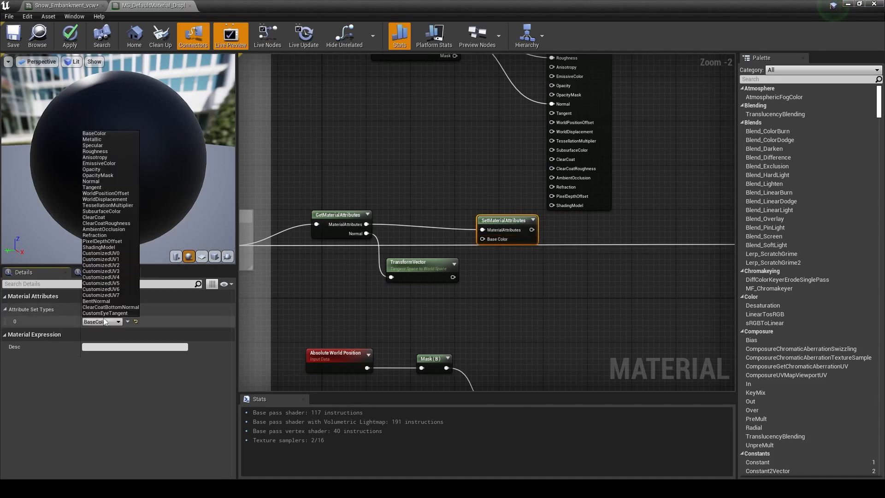
click(97, 181)
drag(453, 277, 503, 215)
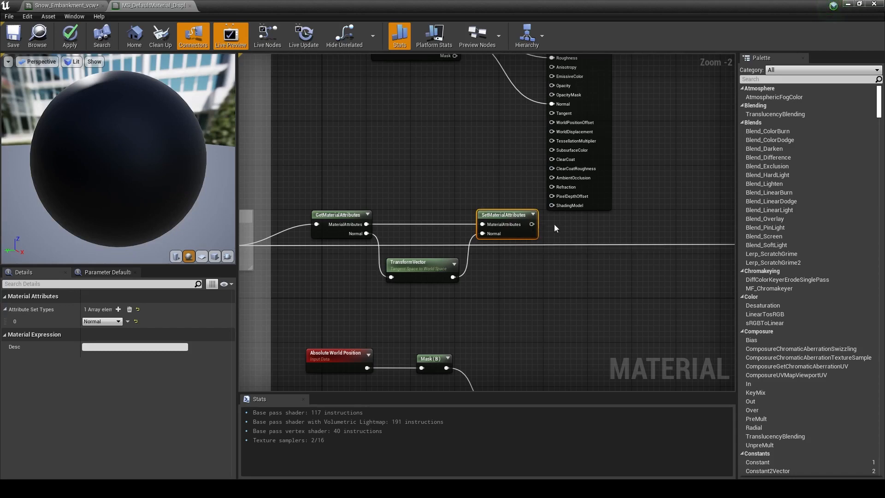
- Connect the SetMaterialAttributes output to input B of BlendMaterialAttributes
right_drag(537, 226, 397, 242)
mouse_move(397, 242)
mouse_down()
mouse_move(448, 206)
mouse_move(399, 248)
mouse_up()
drag(483, 269, 612, 265)
drag(375, 236, 376, 237)
right_drag(397, 247, 560, 302)
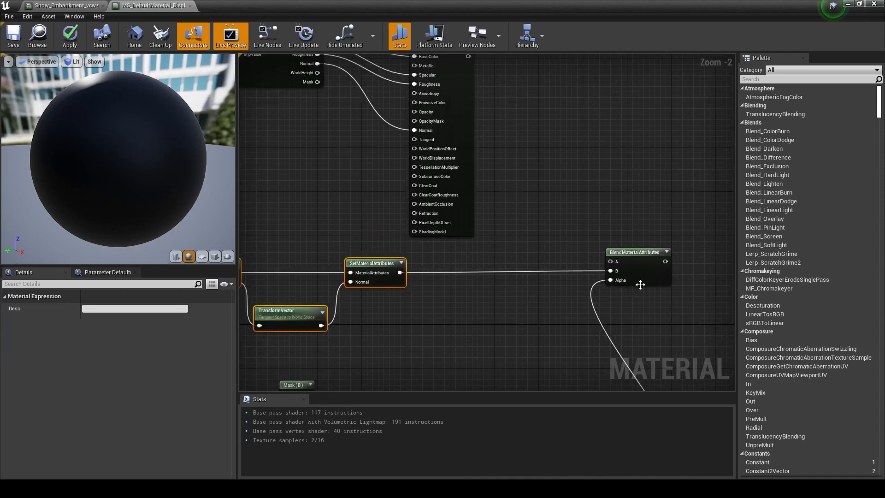
- Connect the MakeMaterialAttributes output to input A of BlendMaterialAttributes
right_drag(467, 68, 449, 115)
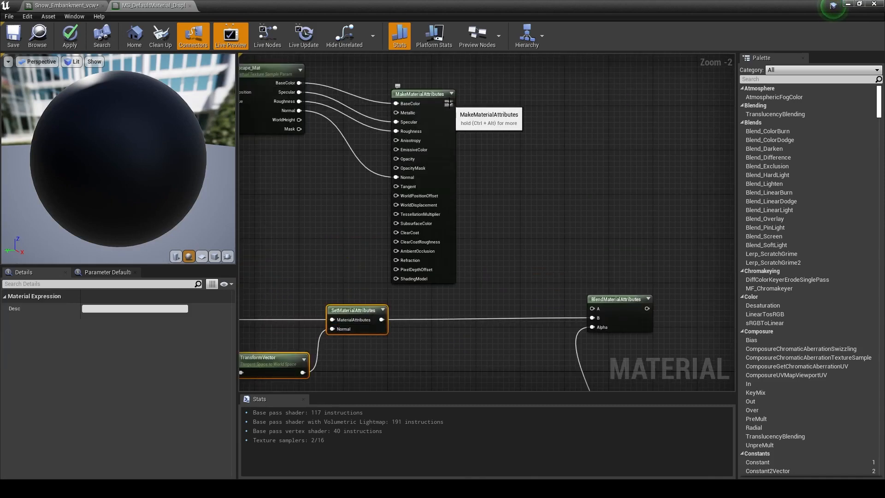
drag(450, 103, 592, 308)
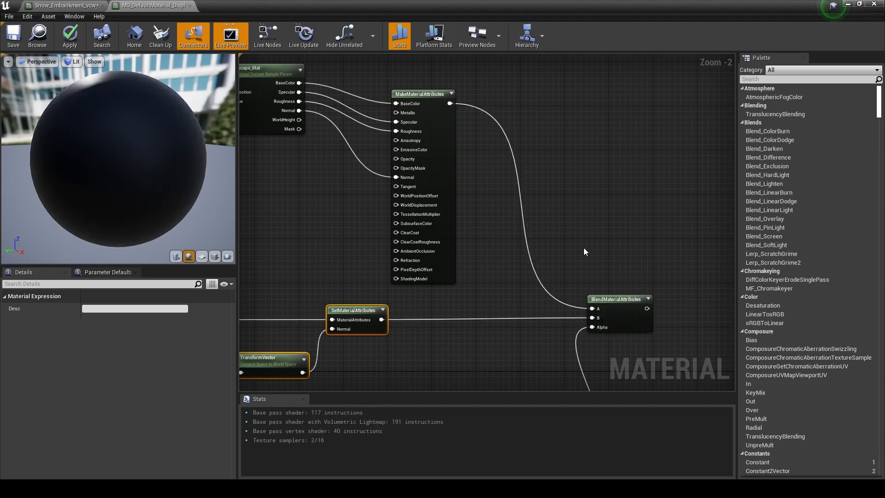
right_drag(584, 248, 452, 182)
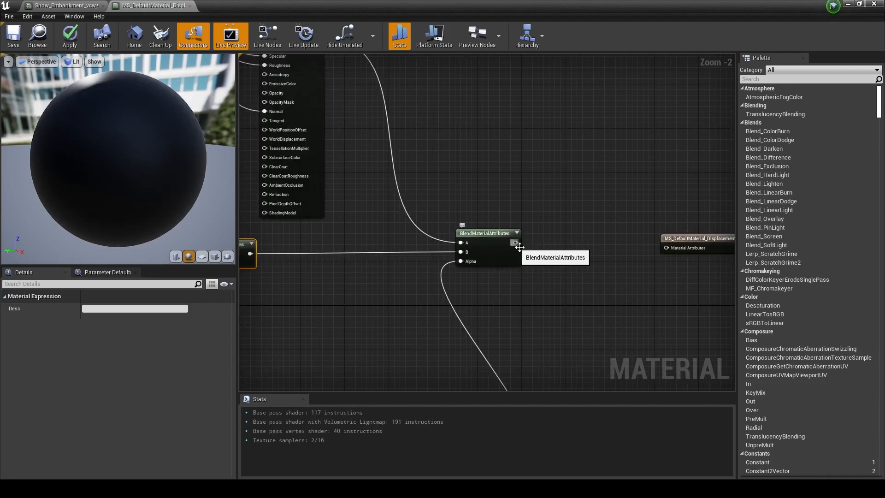
- Space the BlendMaterialAttributes node and the material output node farther apart to make room between them
right_drag(657, 235, 537, 225)
scroll(541, 225, down, 1)
drag(554, 226, 624, 229)
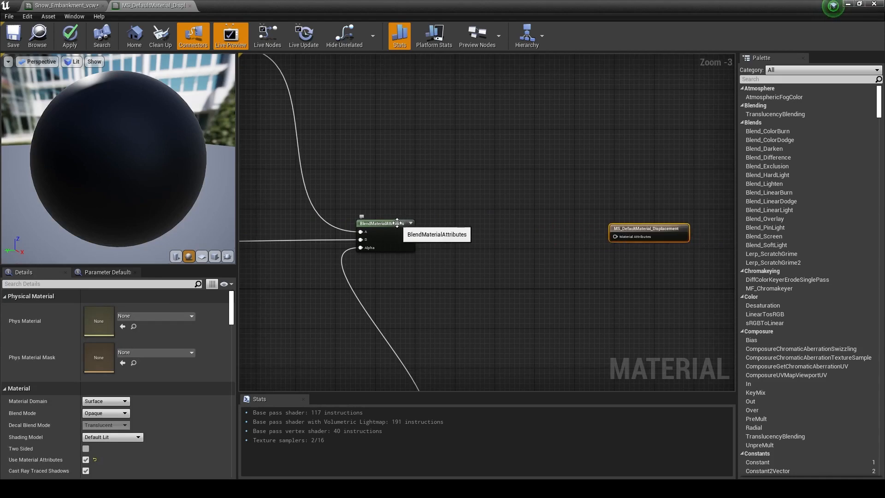
right_drag(358, 202, 516, 226)
drag(553, 245, 493, 244)
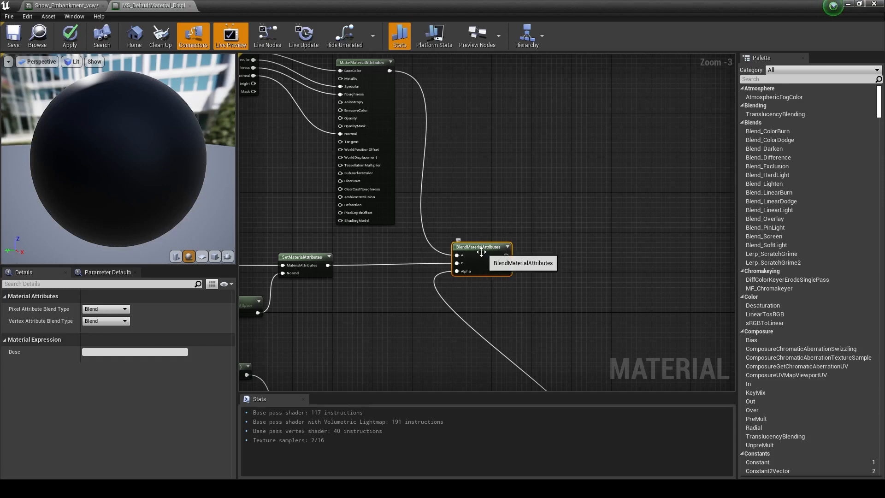
- Duplicate the GetMaterialAttributes, TransformVector and SetMaterialAttributes chain after BlendMaterialAttributes and feed it from the blend output
right_drag(310, 68, 381, 110)
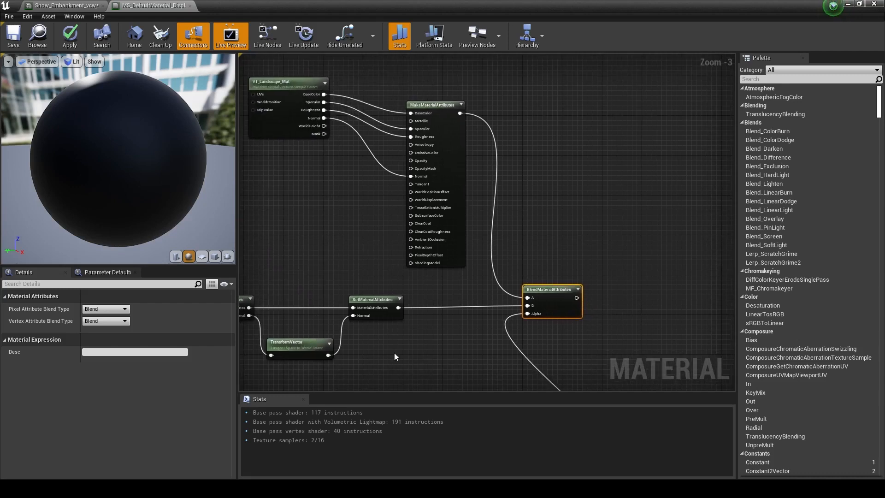
right_drag(576, 301, 668, 287)
drag(336, 253, 467, 366)
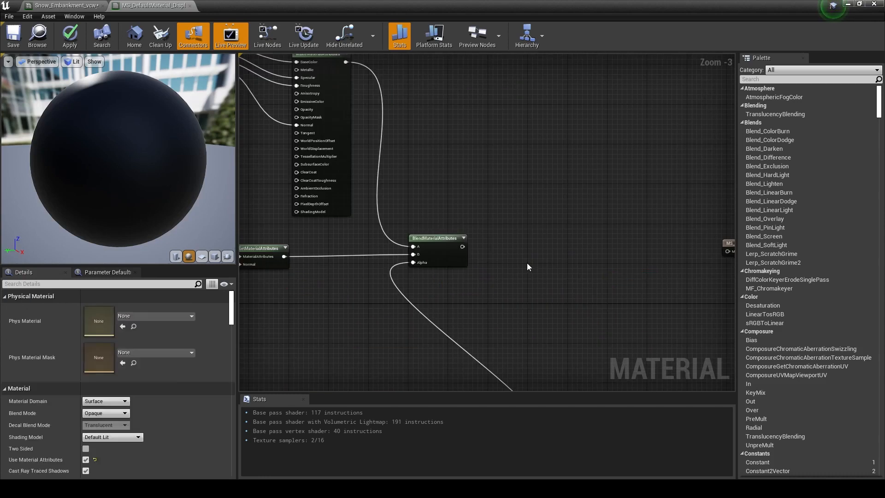
key(ctrl+v)
drag(499, 248, 529, 237)
drag(463, 246, 498, 247)
- Set the duplicated TransformVector node's source to World Space and its destination to Tangent Space
click(593, 282)
click(590, 269)
click(587, 282)
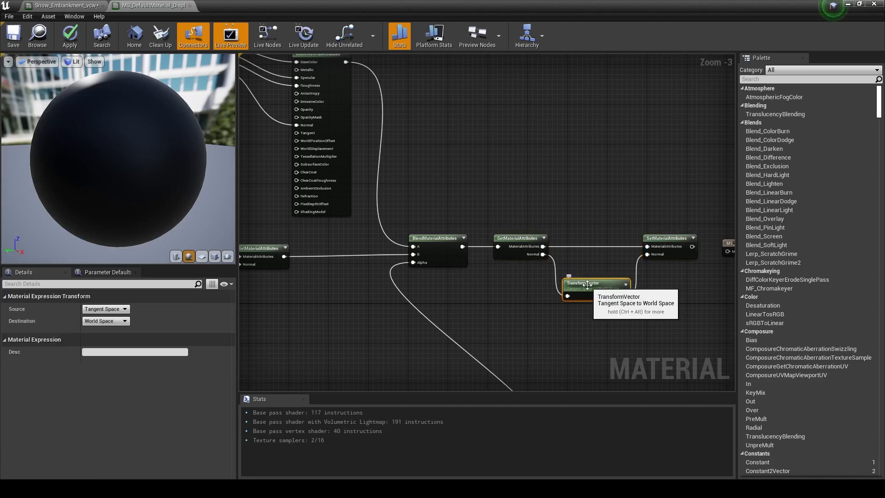
click(107, 309)
click(104, 329)
click(111, 321)
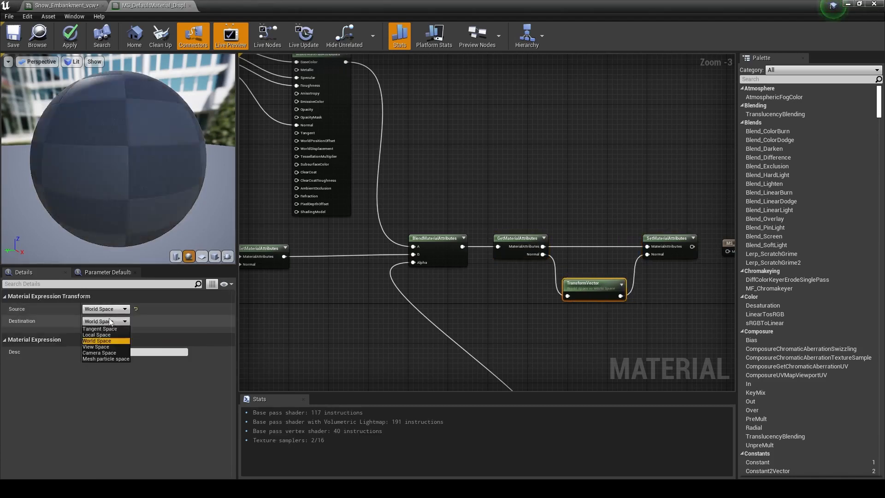
click(110, 329)
click(596, 303)
- Connect the duplicated SetMaterialAttributes output to the Material Attributes input of the material output node
right_drag(596, 304, 372, 305)
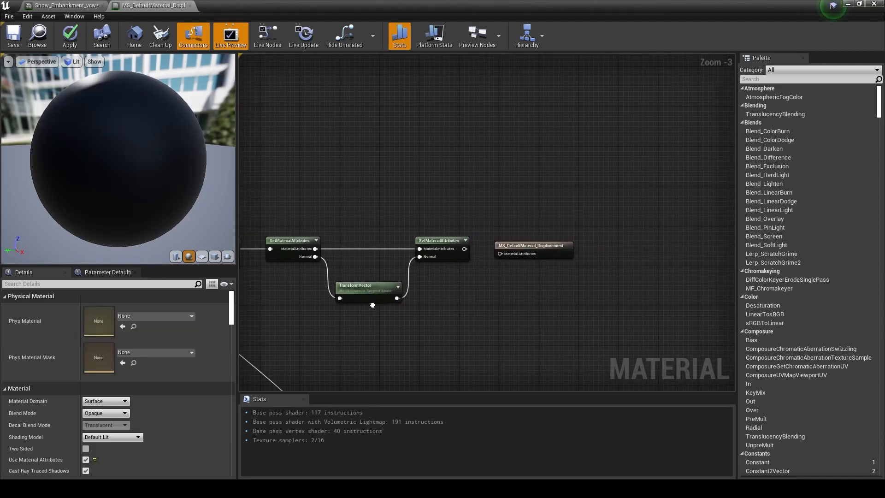
drag(464, 250, 520, 240)
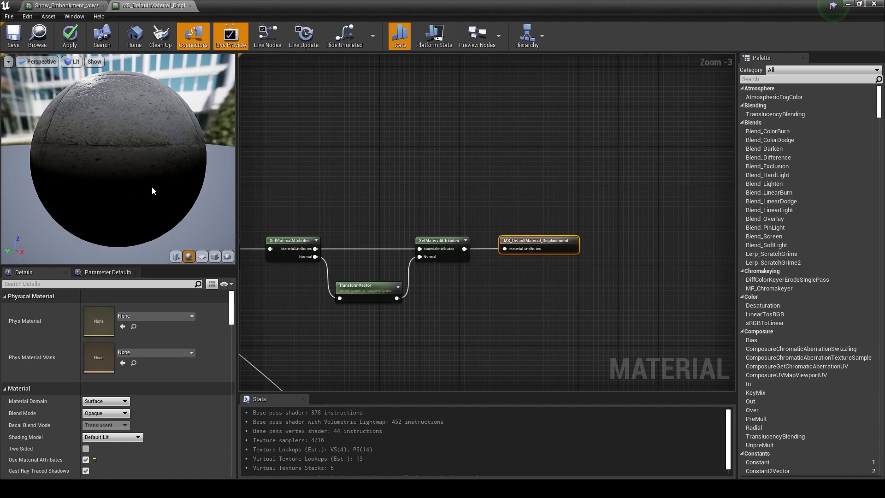
right_drag(330, 214, 571, 265)
right_drag(290, 162, 432, 233)
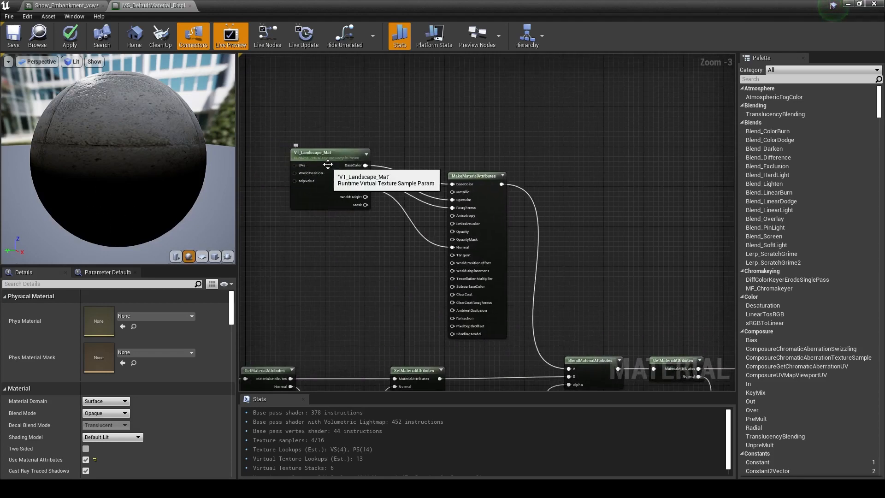
right_drag(489, 148, 399, 160)
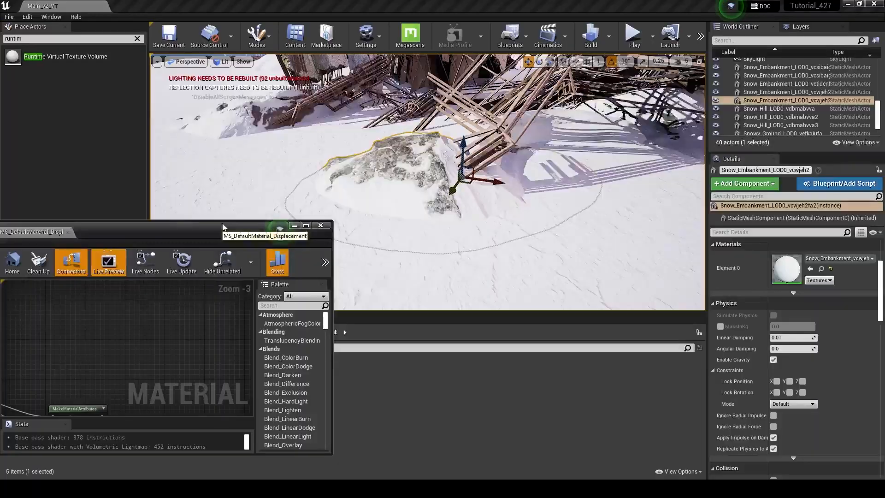
- Bring up the Snow_Embankment material instance in a small window beside the viewport and frame the embankment mesh
drag(203, 234, 316, 239)
click(50, 237)
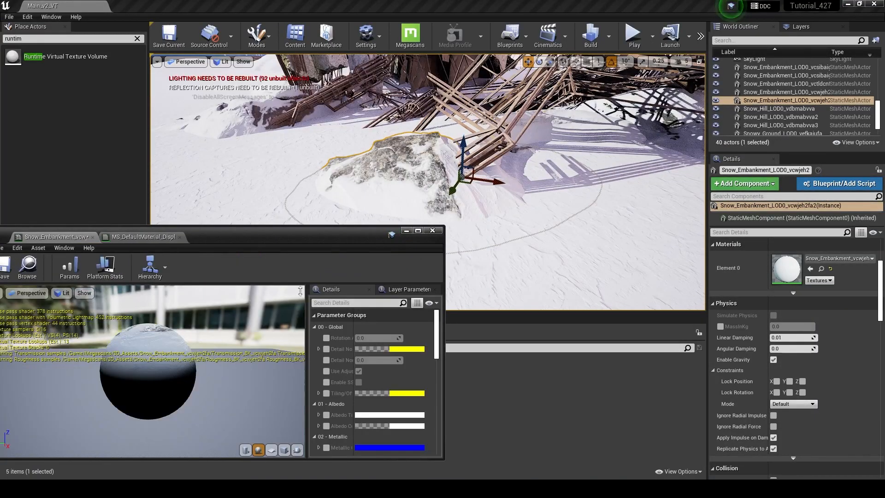
drag(443, 314, 334, 324)
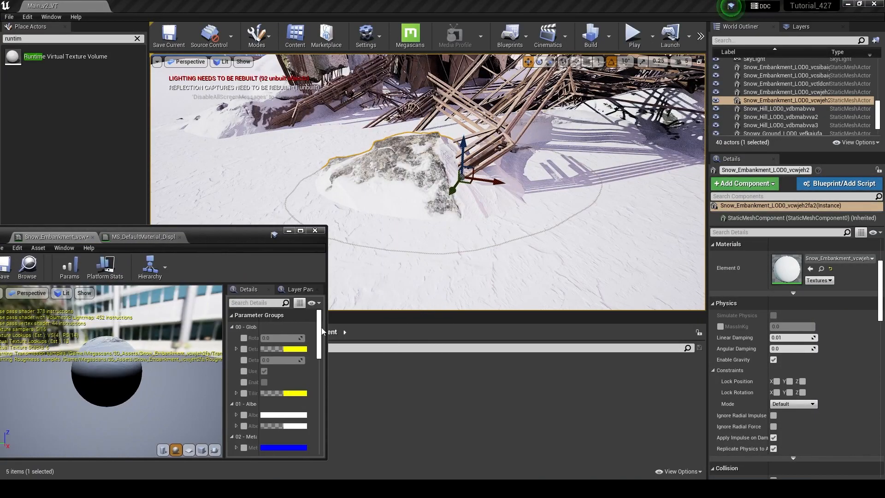
drag(393, 280, 456, 196)
key(f)
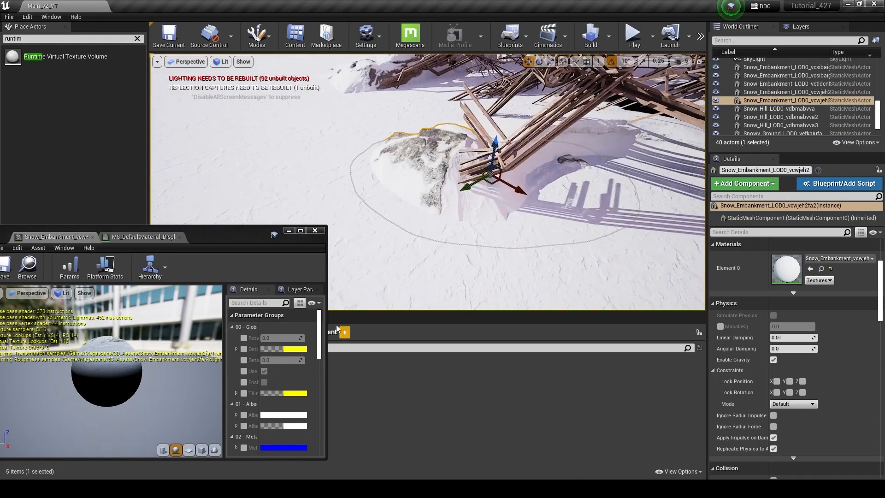
- Enable the BlendHeight and Falloff overrides in the material instance's global scalar parameters
drag(320, 331, 338, 408)
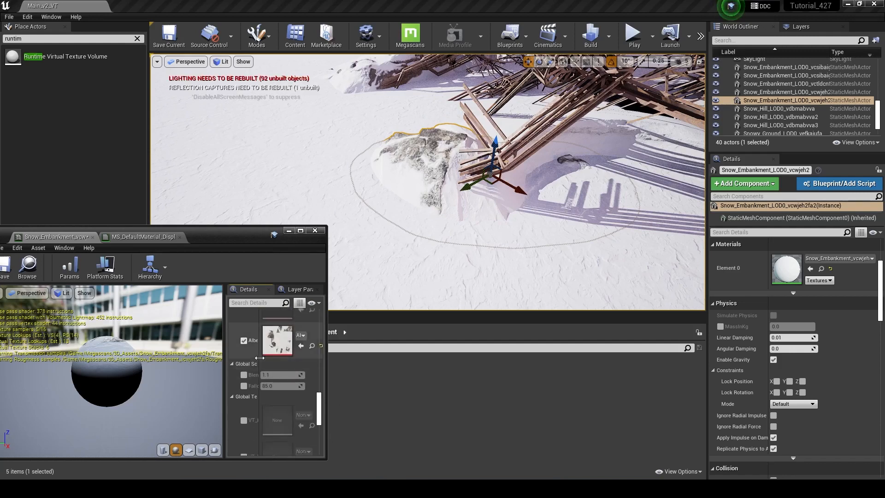
drag(327, 281, 444, 282)
drag(307, 360, 244, 369)
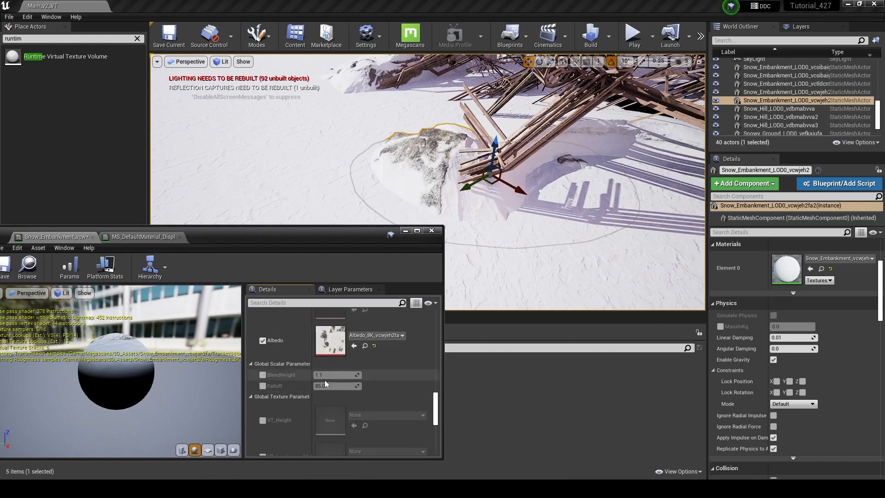
click(262, 375)
click(263, 386)
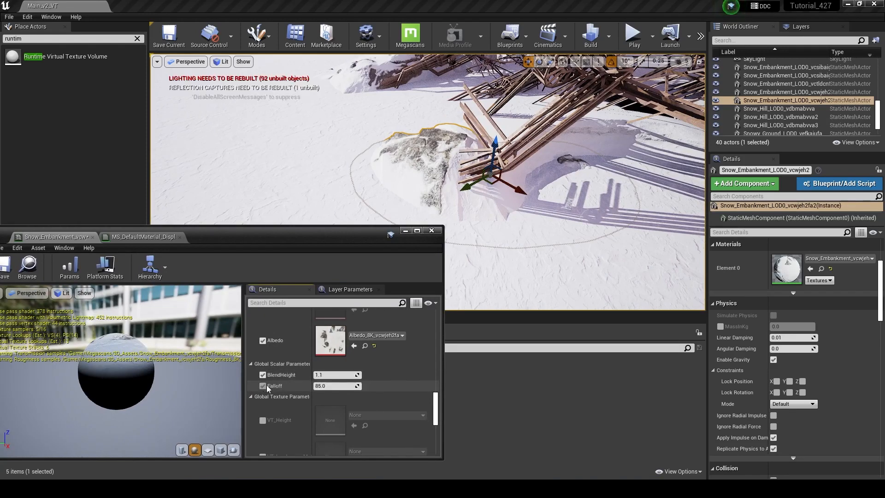
- Raise BlendHeight to 1.93983 and Falloff to 212.299591, and inspect the embankment up close
drag(341, 230, 265, 168)
mouse_move(258, 313)
mouse_down()
mouse_move(287, 313)
mouse_move(272, 325)
mouse_move(283, 324)
mouse_up()
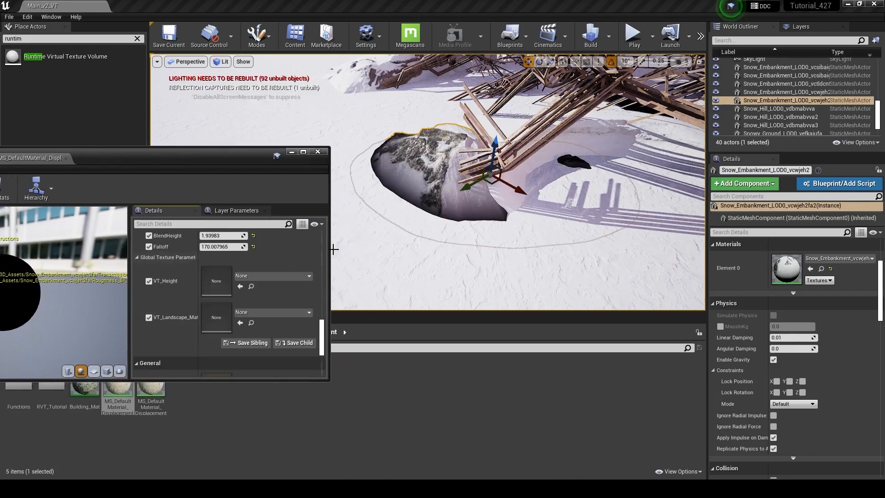
drag(221, 246, 228, 246)
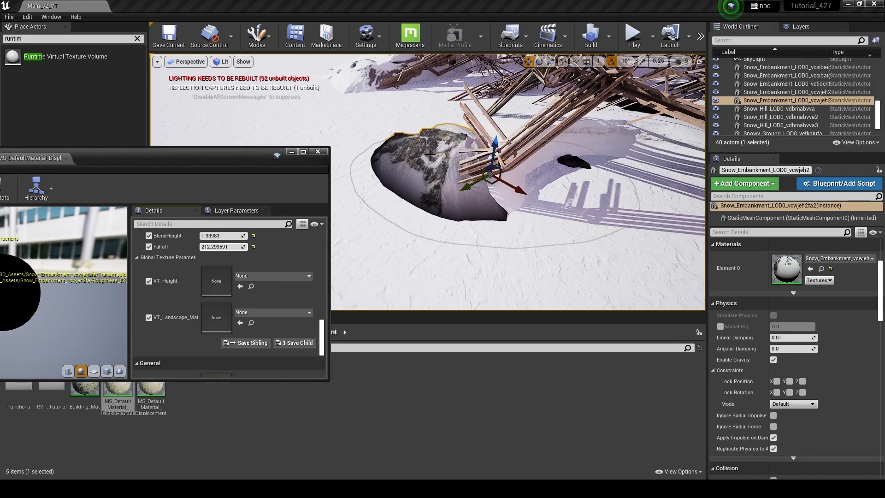
scroll(447, 150, up, 6)
scroll(439, 133, down, 4)
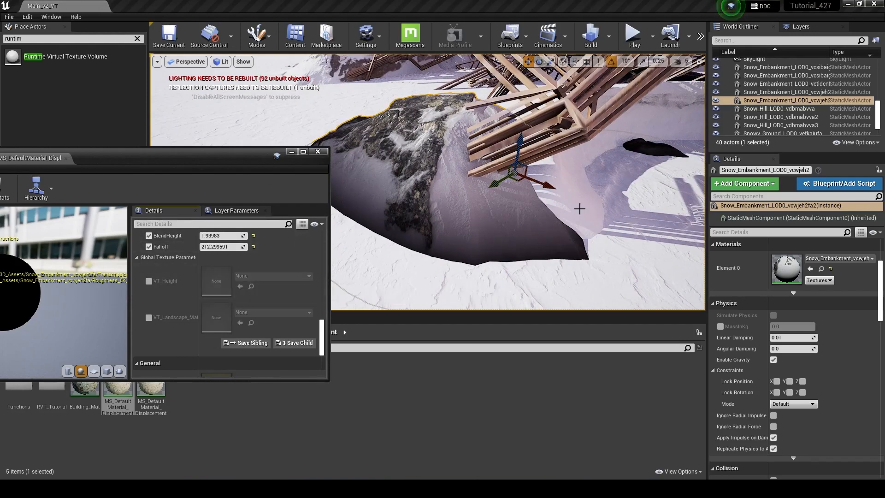
- Enable the VT_Height and VT_Landscape_Mat overrides and assign RVT_Height and RVT_Material from the Runtime_VT folder
click(149, 281)
click(148, 318)
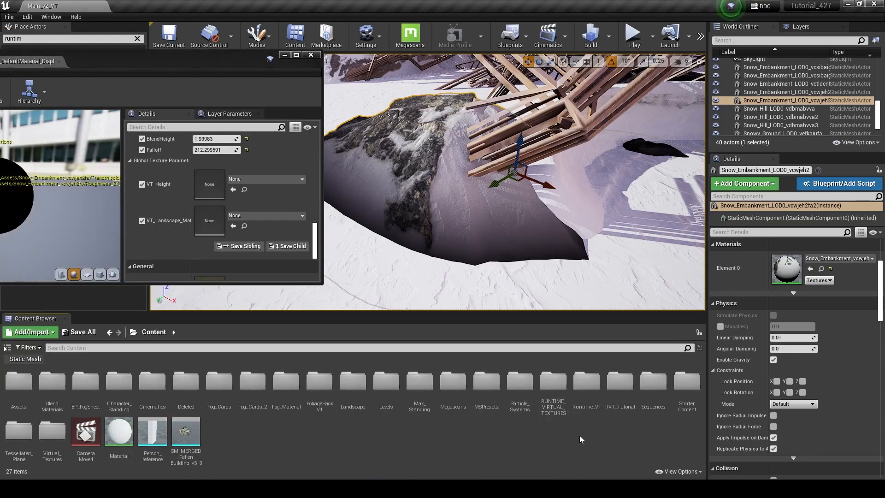
double_click(595, 400)
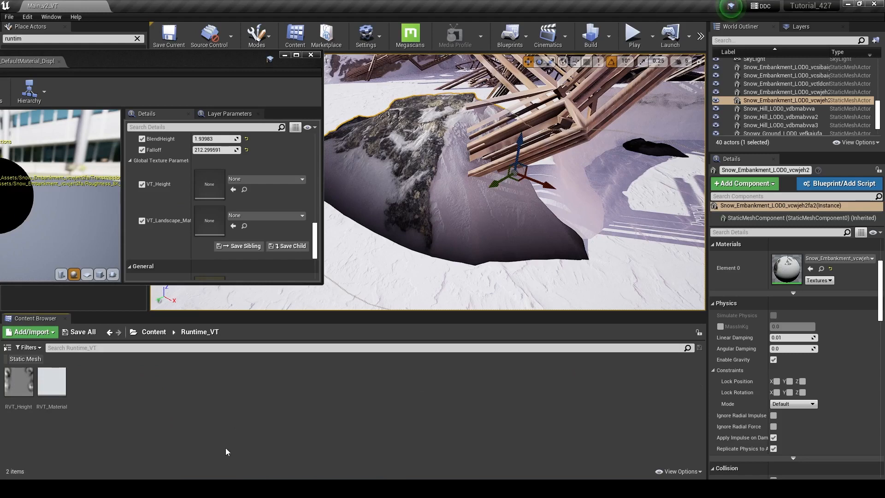
drag(16, 391, 213, 189)
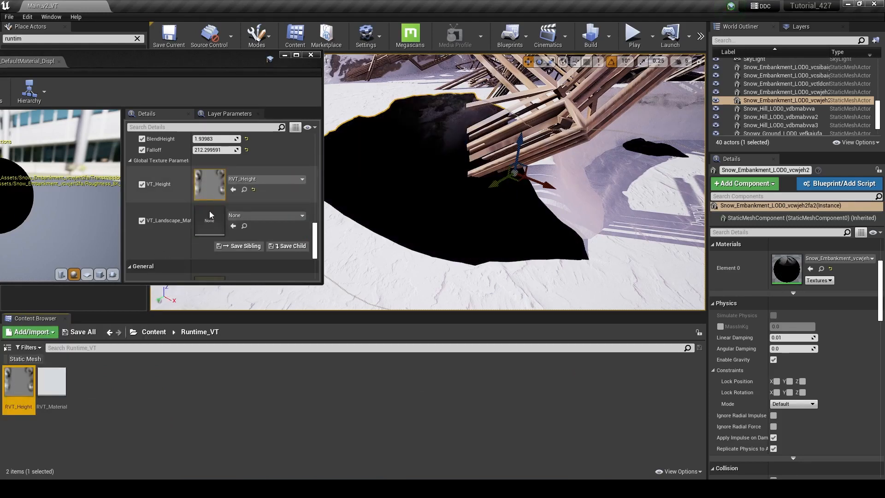
drag(51, 385, 208, 217)
mouse_move(515, 194)
right_down()
mouse_move(521, 189)
mouse_move(498, 207)
mouse_move(512, 189)
right_up()
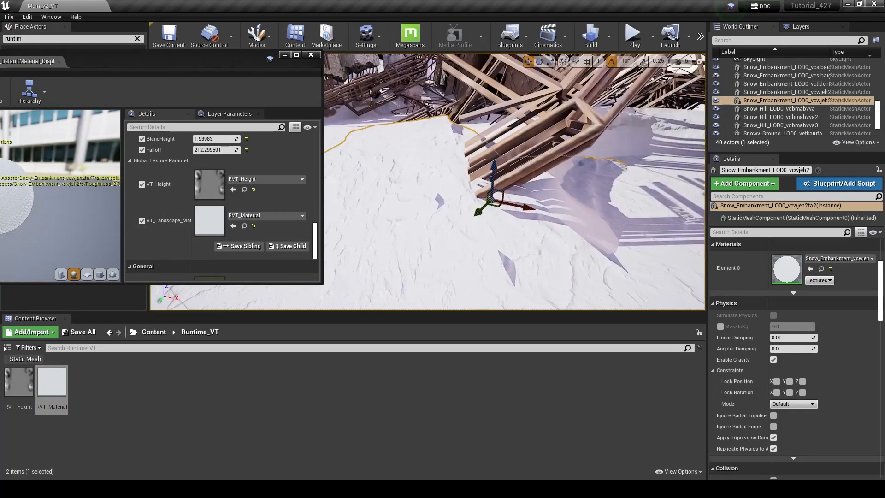
- Try a BlendHeight of -0.055221, reset it to the default 1.1, and lower Falloff to 33.690643
drag(215, 139, 197, 139)
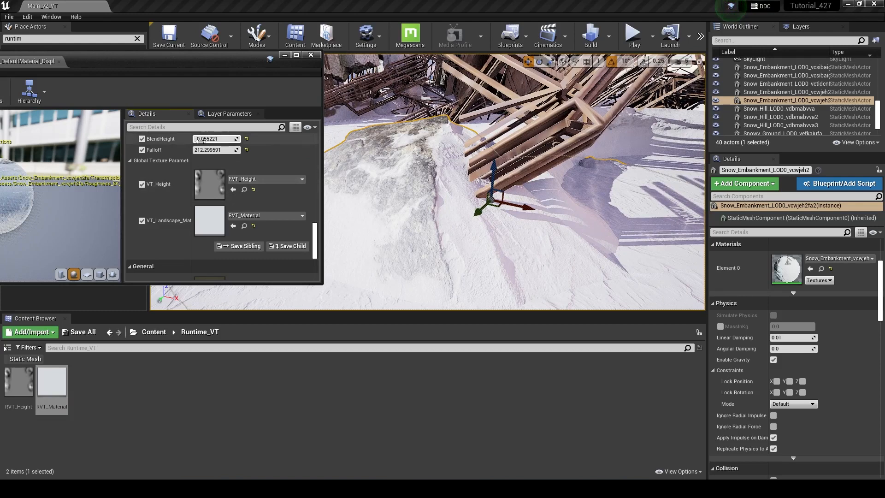
click(247, 139)
mouse_move(216, 150)
mouse_down()
mouse_move(202, 150)
mouse_move(216, 150)
mouse_up()
drag(228, 65, 381, 93)
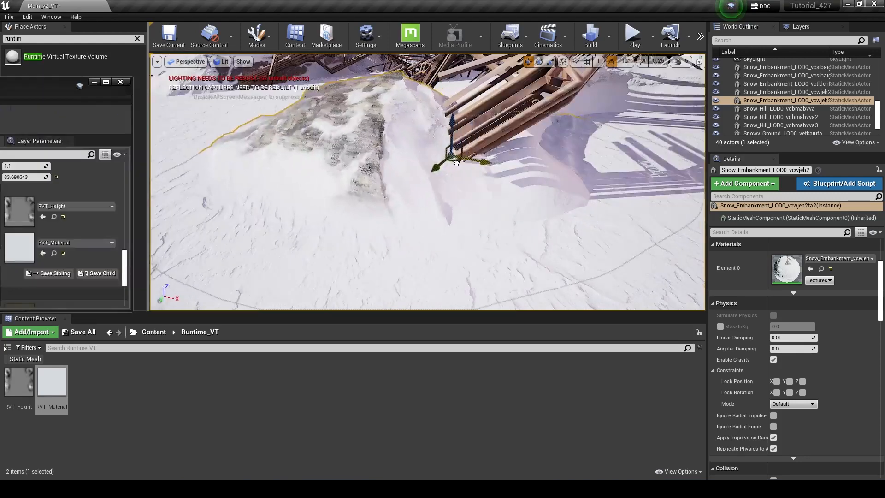
- Move the embankment mesh away from the wooden debris across the open snow to test the ground blend
mouse_move(454, 164)
mouse_down()
mouse_move(492, 161)
mouse_move(446, 165)
mouse_up()
right_drag(445, 166, 443, 188)
key(w)
drag(419, 191, 289, 185)
right_drag(289, 185, 279, 176)
drag(414, 141, 495, 142)
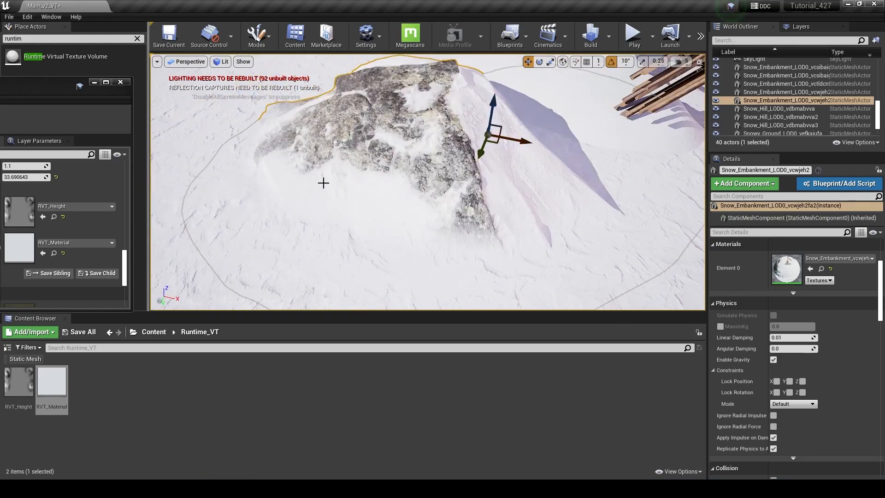
key(w)
right_drag(411, 245, 382, 238)
key(s)
drag(549, 183, 488, 153)
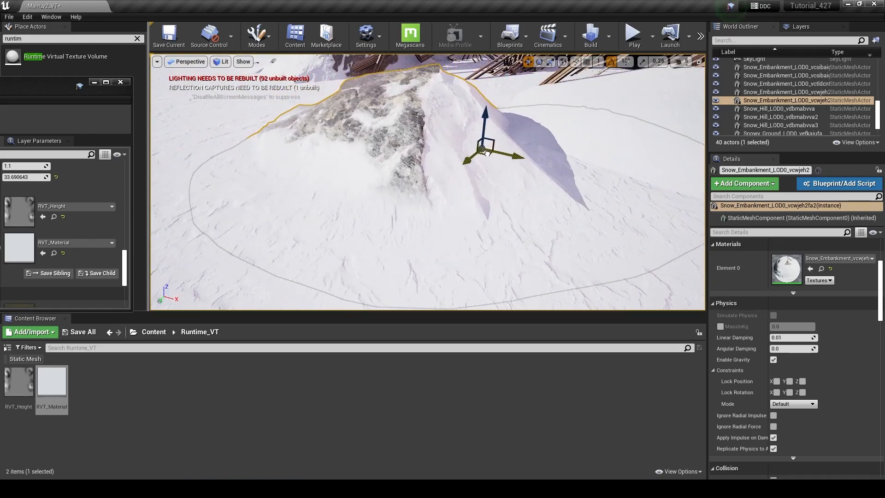
- Fine-tune the ground blend by setting BlendHeight to 1.210059 and Falloff to 29.149956
mouse_move(19, 168)
mouse_down()
mouse_move(33, 168)
mouse_move(21, 166)
mouse_up()
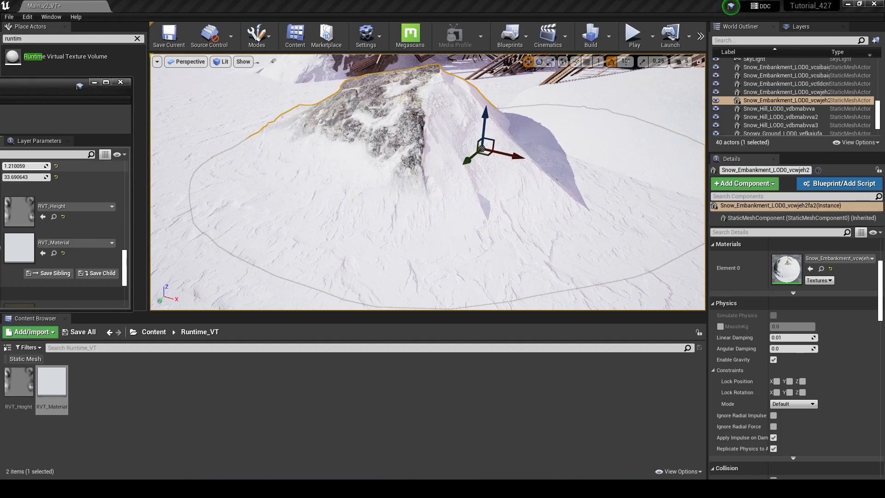
mouse_move(27, 177)
mouse_down()
mouse_move(18, 178)
mouse_move(32, 177)
mouse_up()
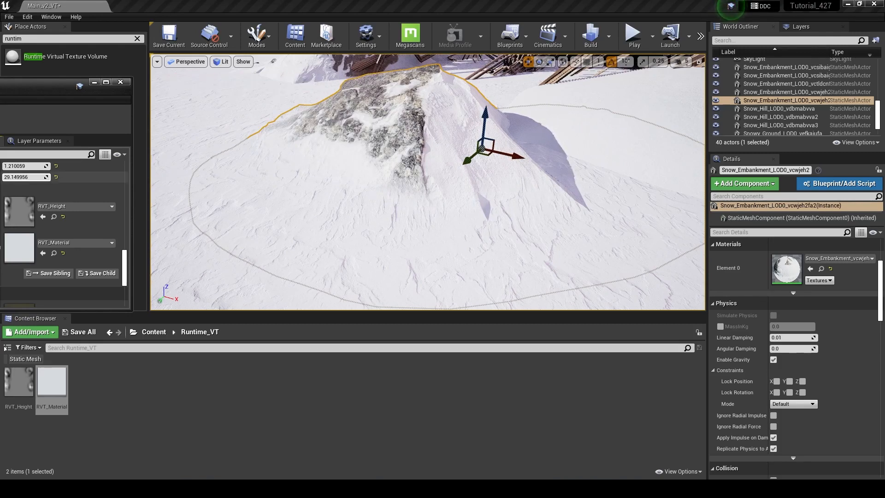
- Refine the embankment's ground blend by setting BlendHeight to 1.07801 and Falloff to 43.786579
click(22, 166)
text(1.07801)
key(Return)
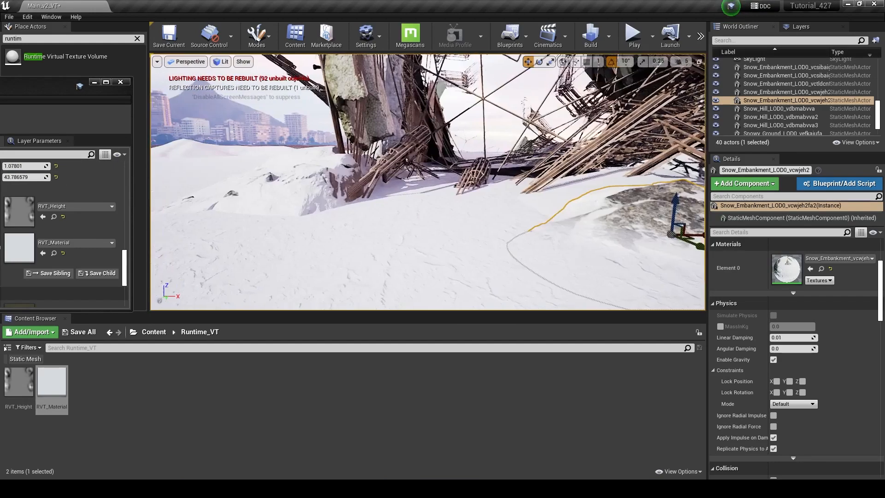
- In the material instance of the huge snow hill beside the debris, override VT_Height with RVT_Height and VT_Landscape_Mat with RVT_Material from the Runtime_VT folder
mouse_move(476, 220)
right_down()
mouse_move(438, 226)
mouse_move(465, 249)
mouse_move(476, 221)
right_up()
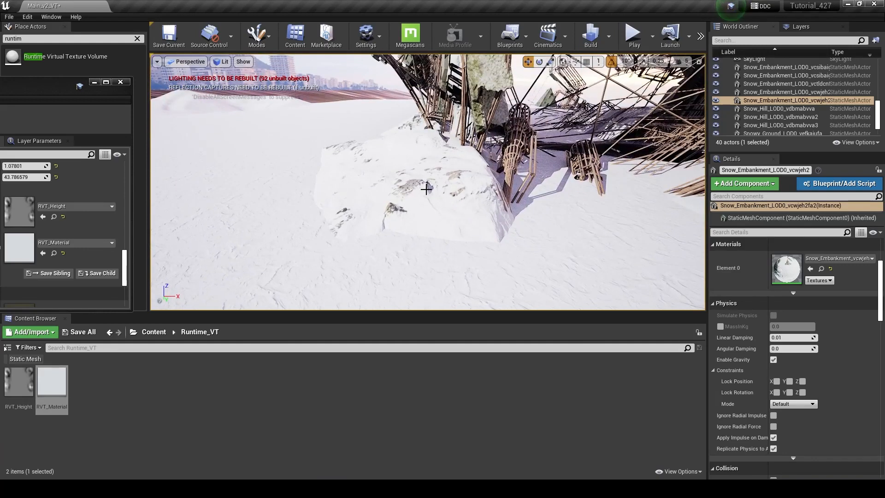
click(369, 175)
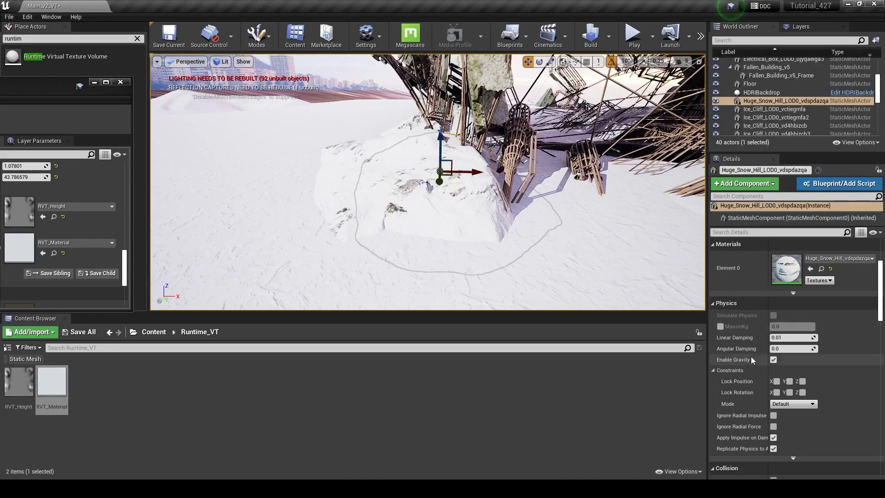
double_click(786, 268)
drag(123, 177, 139, 266)
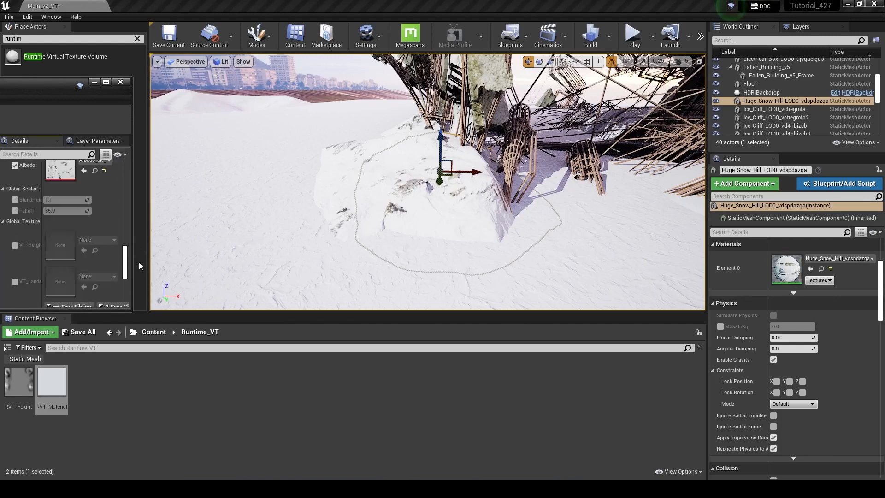
click(15, 245)
click(15, 281)
click(107, 241)
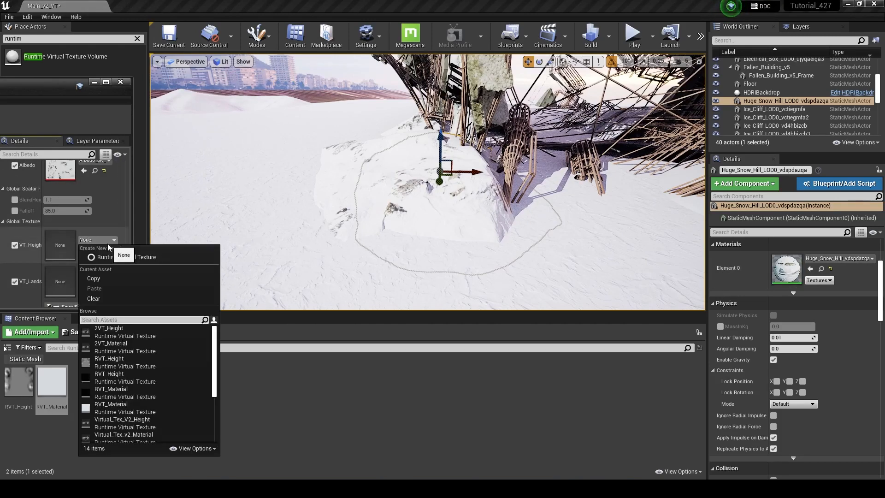
click(168, 361)
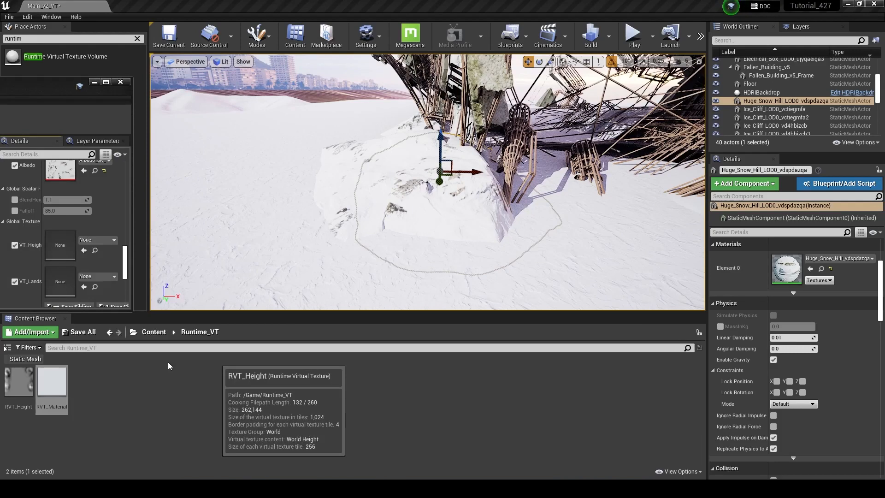
click(96, 277)
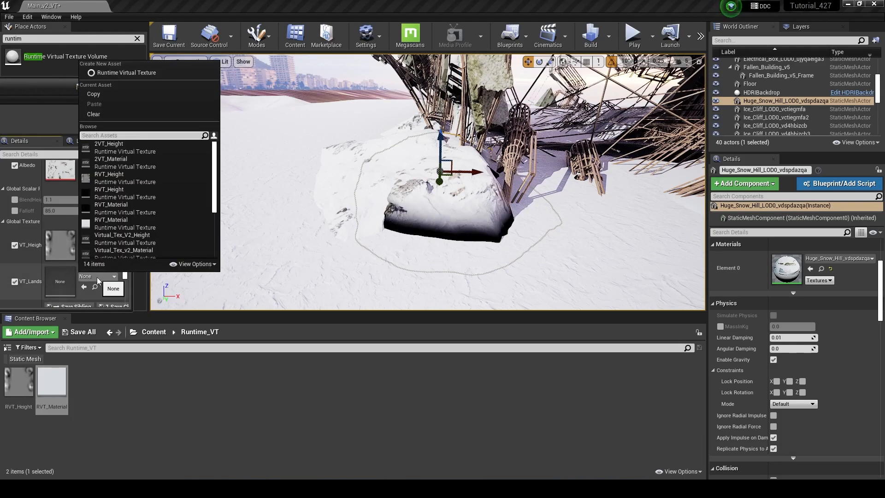
click(144, 220)
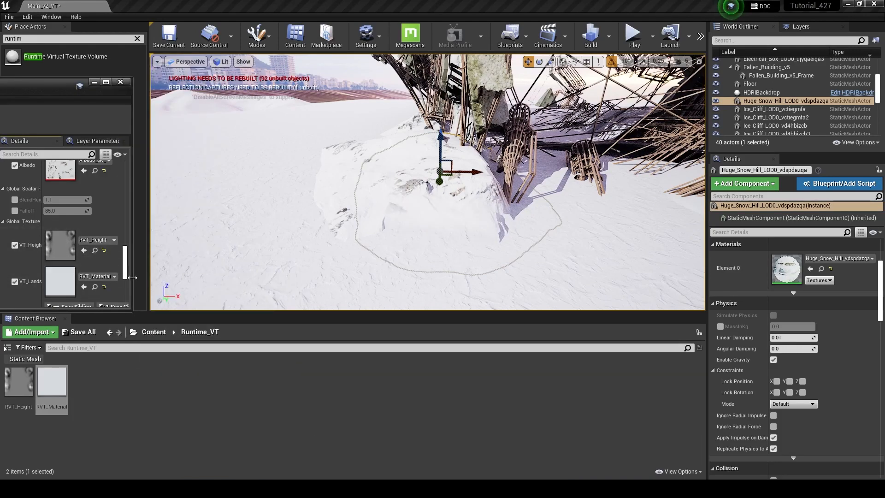
- Enable the BlendHeight and Falloff overrides on the snow hill's material instance and raise BlendHeight to 1.141005
click(15, 200)
click(15, 211)
drag(62, 200, 88, 200)
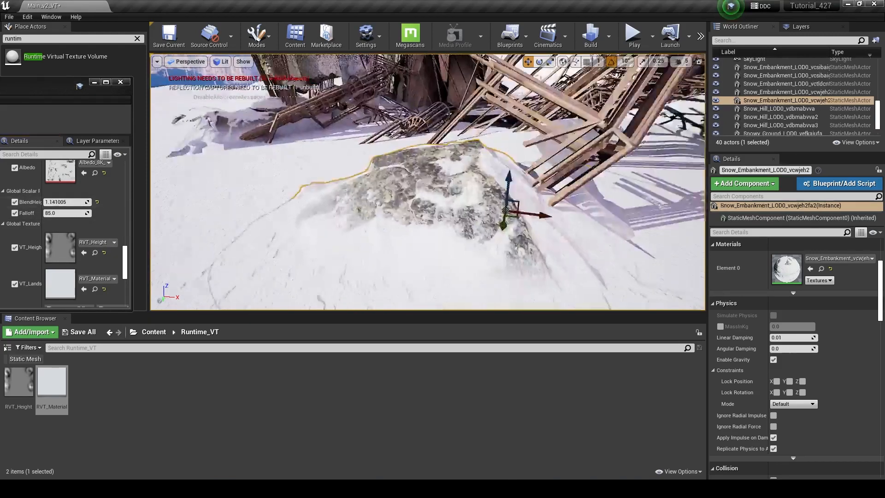